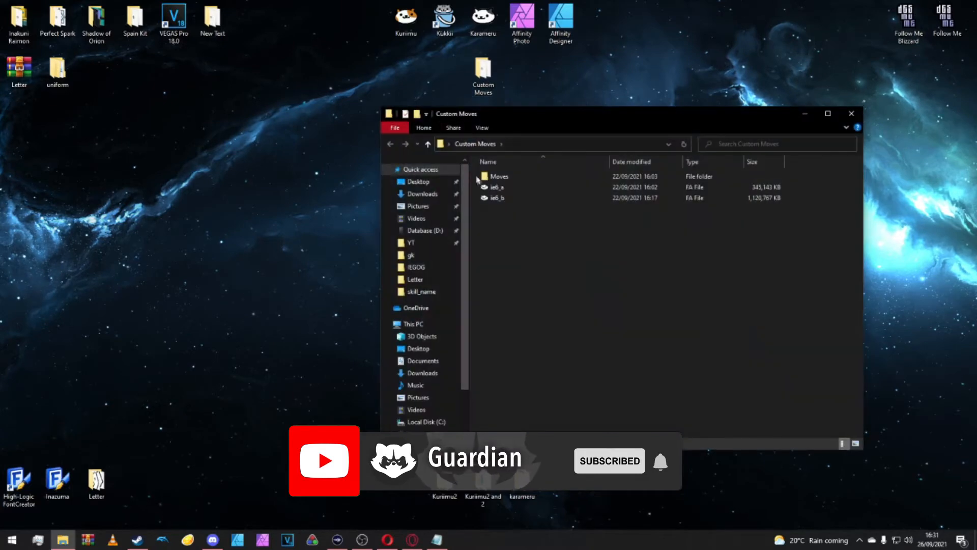
- Open the ie6_b archive and show the contents of its data/img folder
{"action": "left_click", "coordinate": [498, 201]}
{"action": "double_click", "coordinate": [498, 199]}
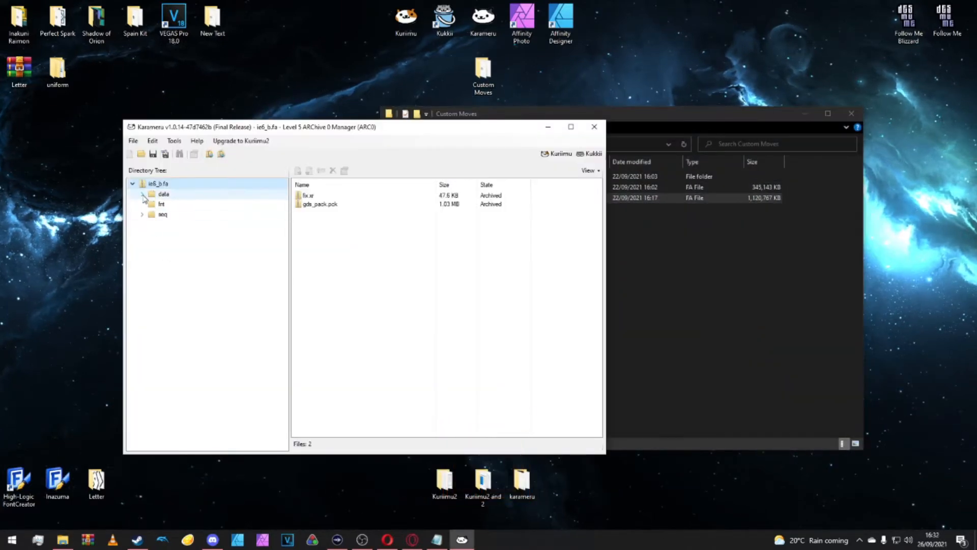
{"action": "left_click", "coordinate": [143, 197]}
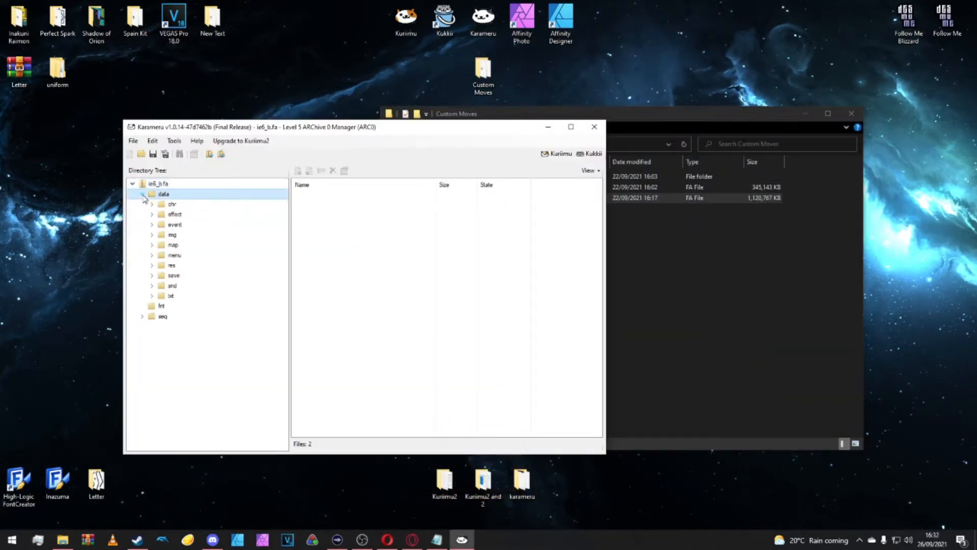
{"action": "left_click", "coordinate": [163, 237]}
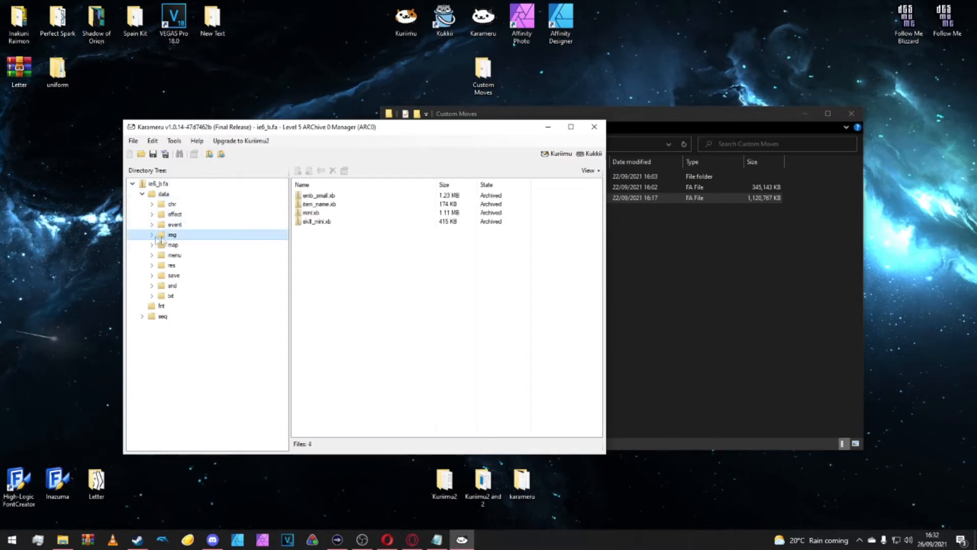
- Start extracting skill_mini.xb and create a folder named mini inside Moves for it
{"action": "right_click", "coordinate": [312, 227]}
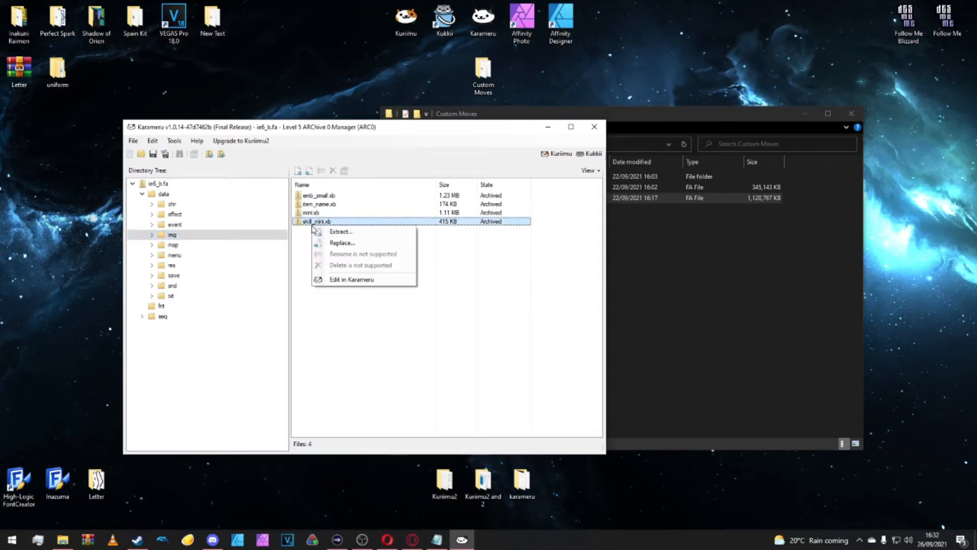
{"action": "left_click", "coordinate": [319, 236]}
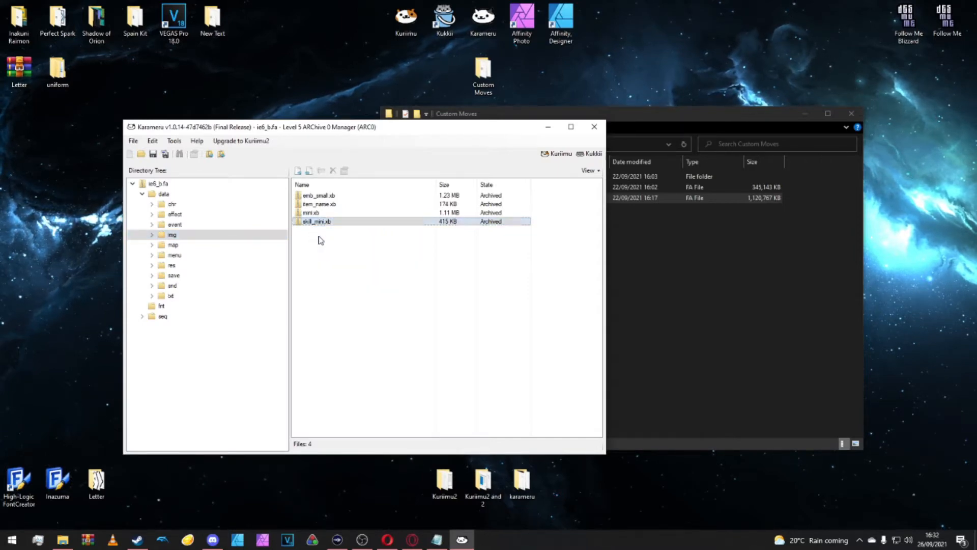
{"action": "left_click", "coordinate": [250, 215]}
{"action": "double_click", "coordinate": [251, 214]}
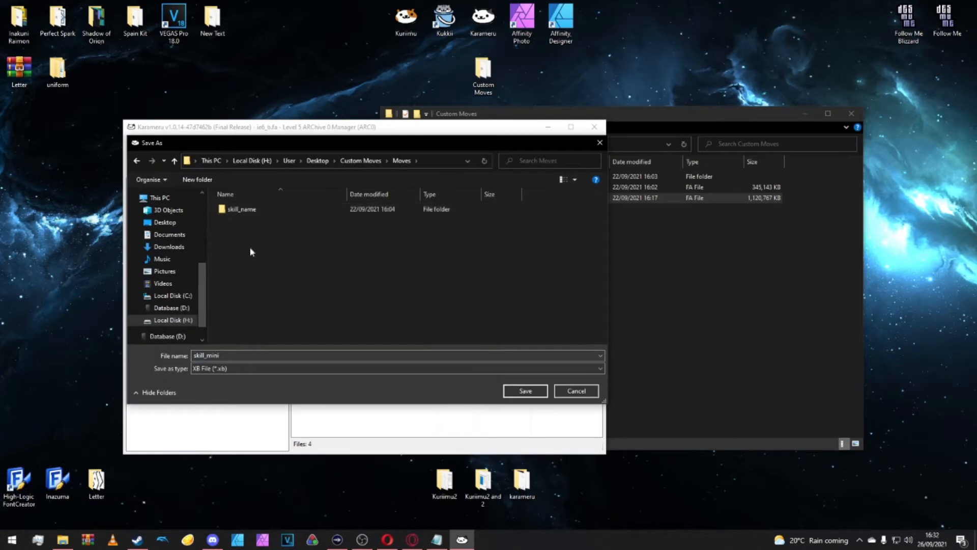
{"action": "right_click", "coordinate": [249, 247]}
{"action": "mouse_move", "coordinate": [273, 361]}
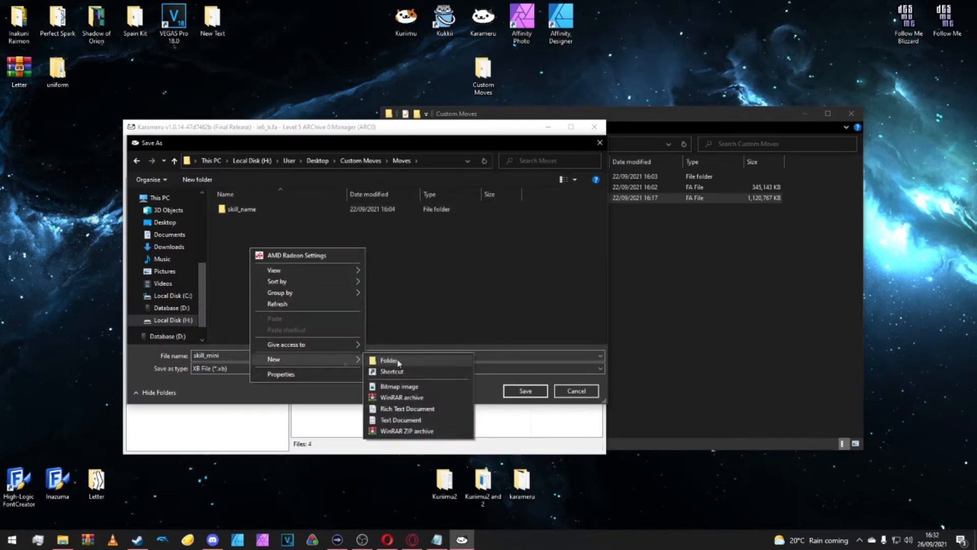
{"action": "left_click", "coordinate": [440, 361]}
{"action": "type", "text": "mini"}
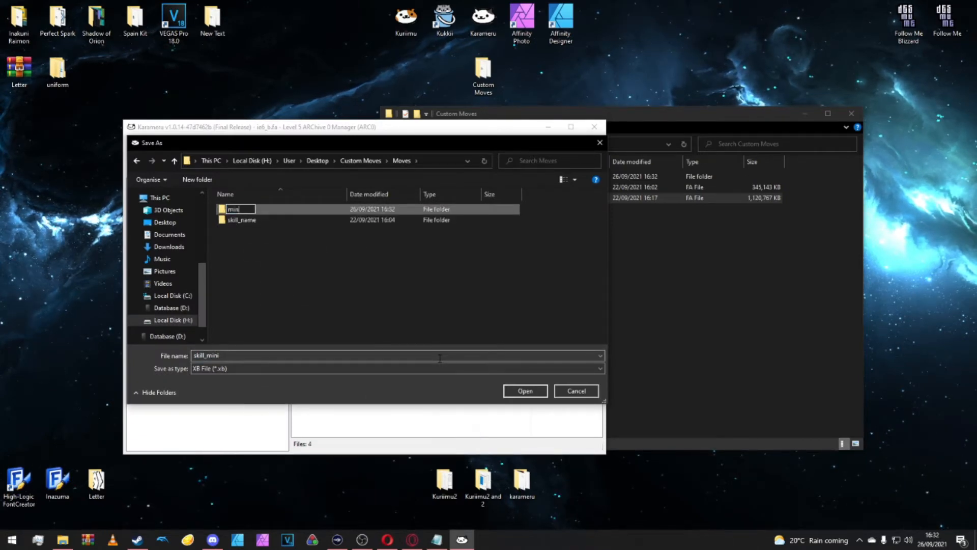
{"action": "key", "text": "Return"}
- Save the extracted skill_mini.xb file in the new mini folder
{"action": "left_click", "coordinate": [508, 390]}
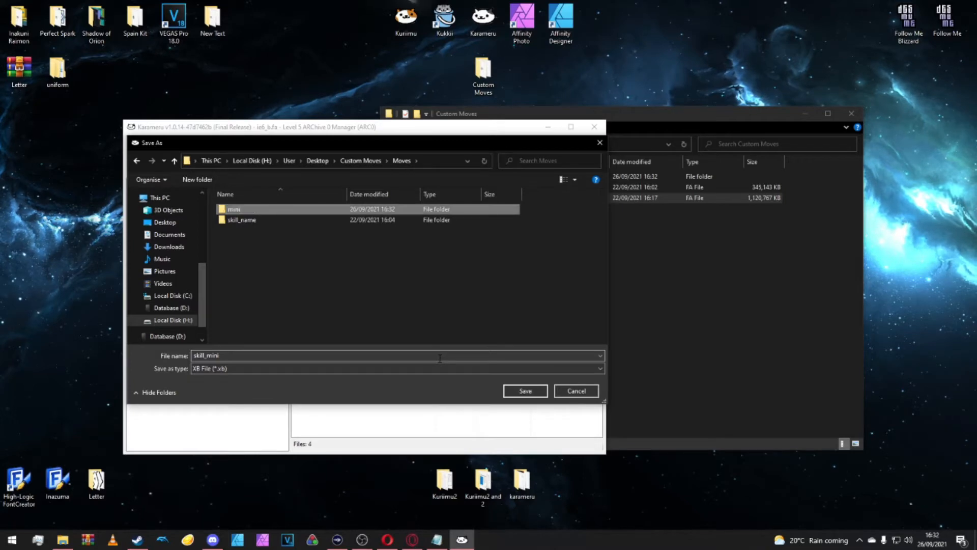
{"action": "left_click", "coordinate": [526, 392]}
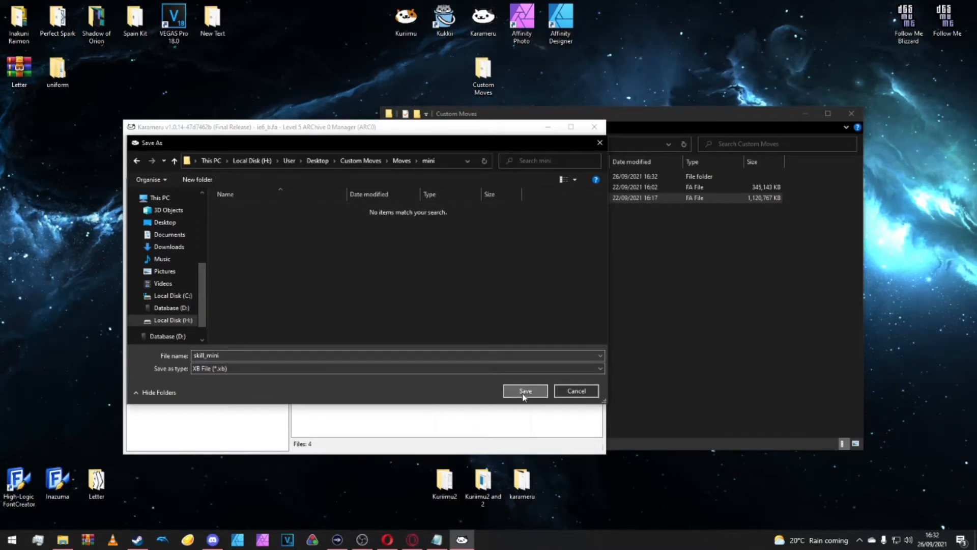
{"action": "left_click", "coordinate": [536, 306]}
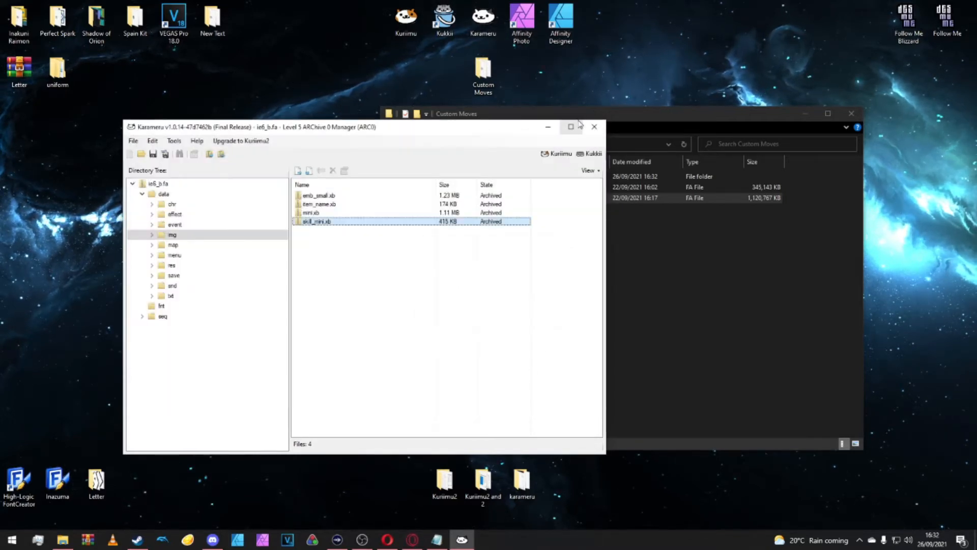
- Minimize the ie6_b archive and open the extracted skill_mini file from Moves/mini
{"action": "left_click", "coordinate": [550, 128]}
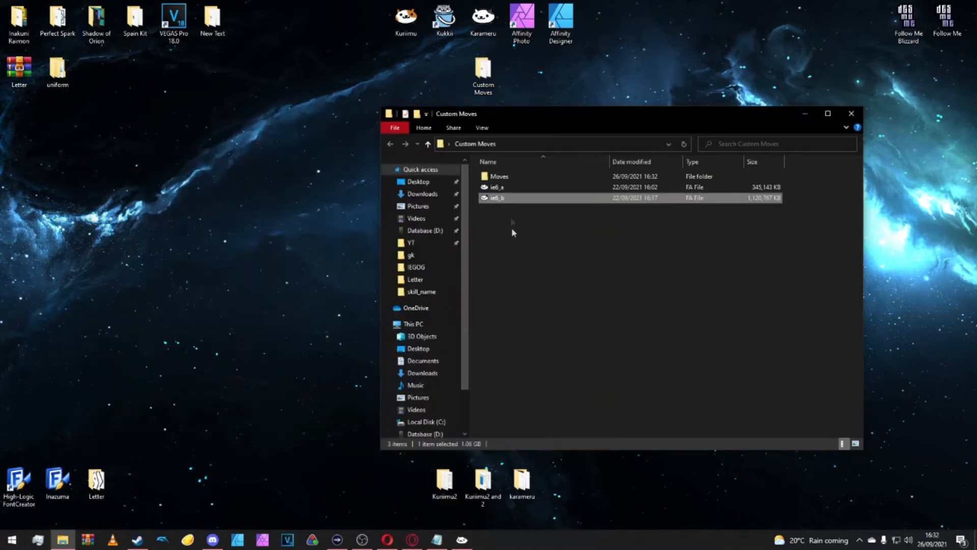
{"action": "double_click", "coordinate": [504, 177]}
{"action": "double_click", "coordinate": [503, 178]}
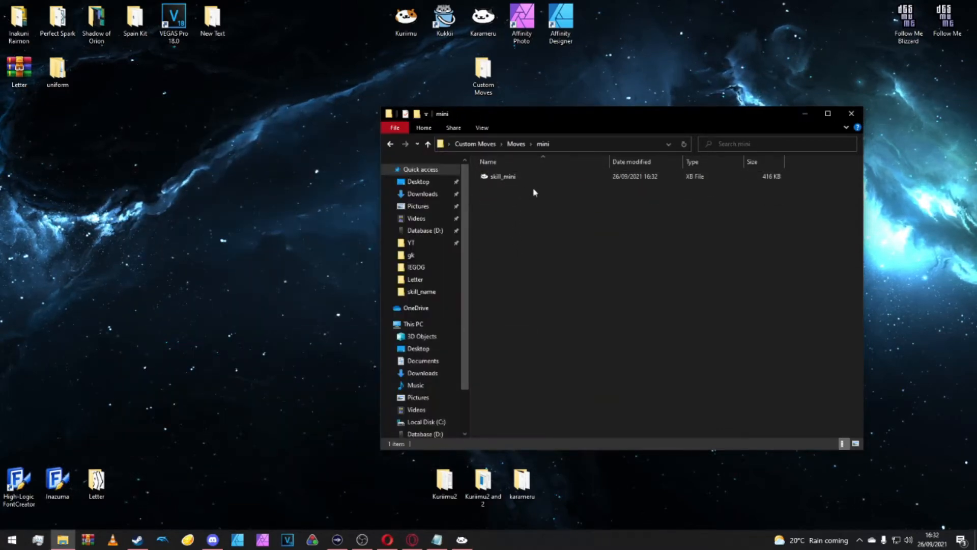
{"action": "double_click", "coordinate": [561, 179]}
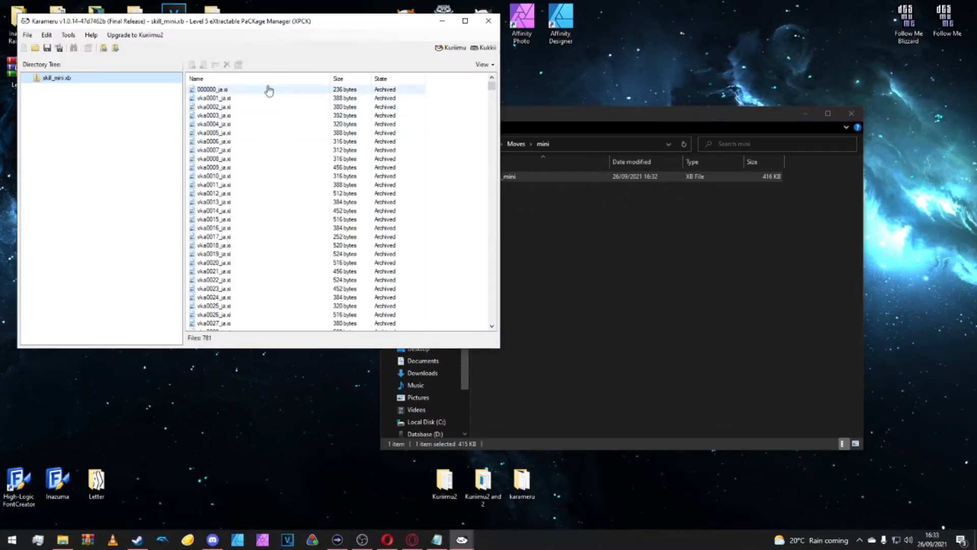
- Extract the whole skill_mini.xb package into the Moves/mini folder and close the archive
{"action": "scroll", "coordinate": [255, 184], "scroll_direction": "down", "scroll_amount": 7}
{"action": "left_click", "coordinate": [41, 78]}
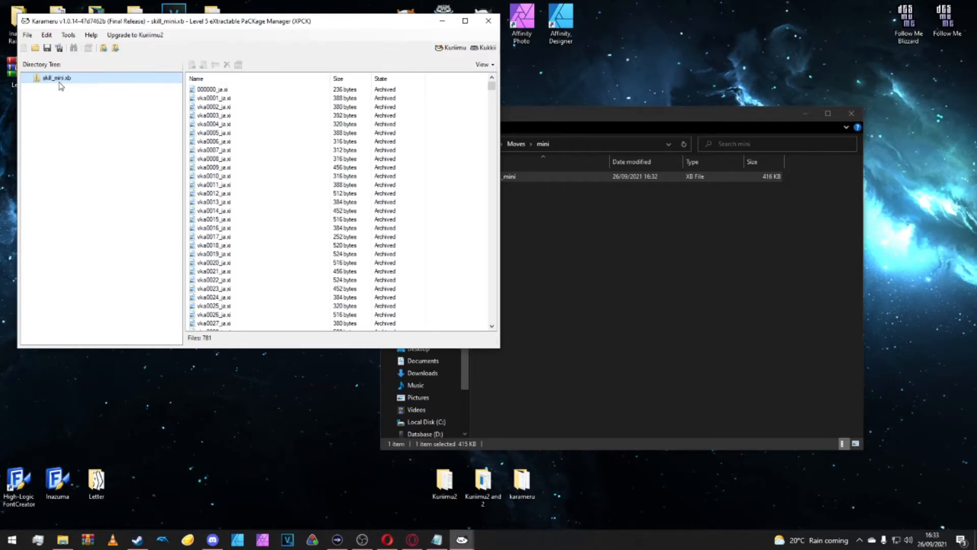
{"action": "right_click", "coordinate": [59, 81]}
{"action": "left_click", "coordinate": [69, 91]}
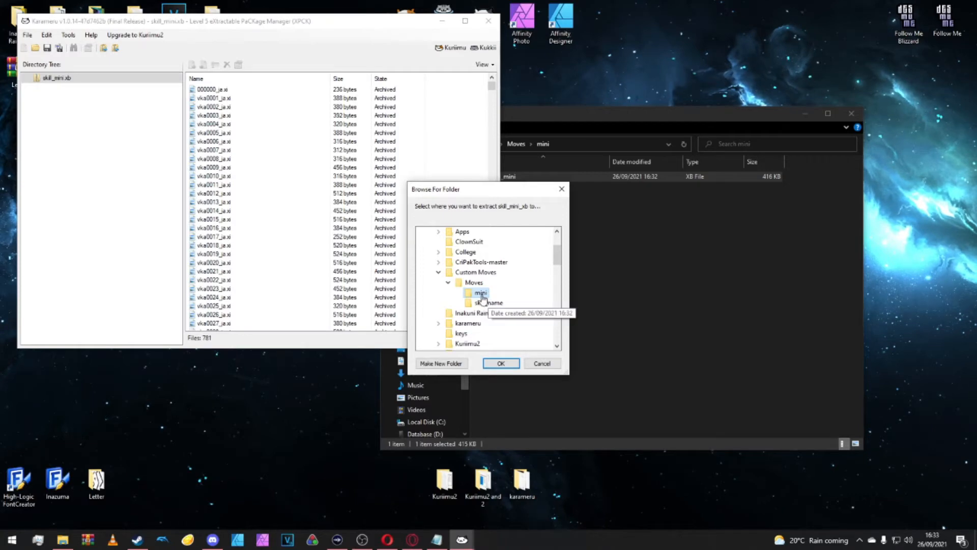
{"action": "left_click", "coordinate": [486, 363]}
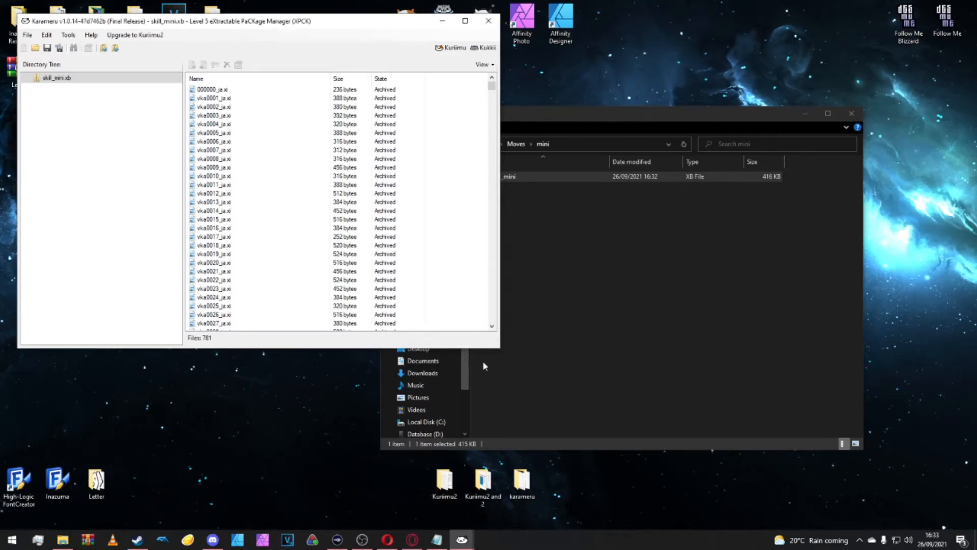
{"action": "left_click", "coordinate": [488, 21]}
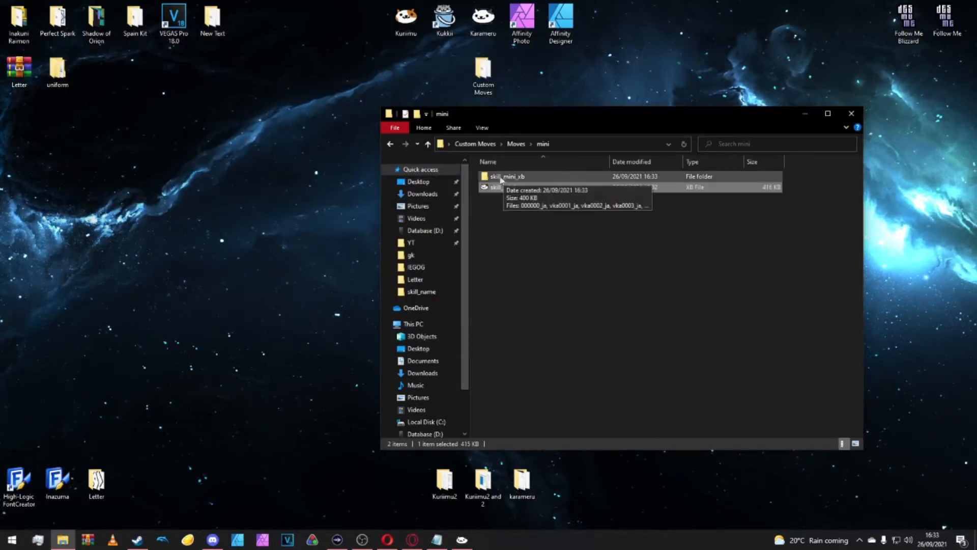
- Open 000000_ja from skill_mini_xb in Kukkii, batch export that folder's images as PNG, and close the image
{"action": "double_click", "coordinate": [498, 179]}
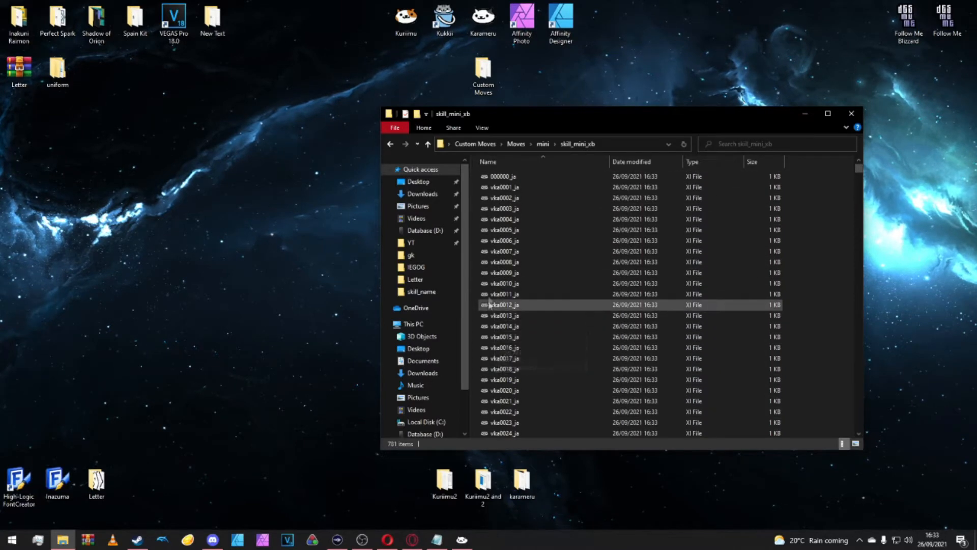
{"action": "double_click", "coordinate": [505, 177]}
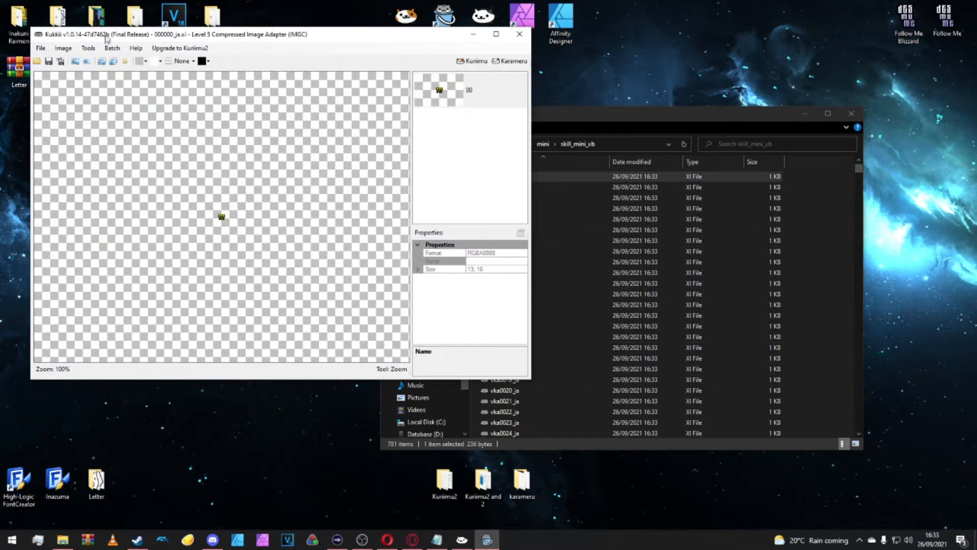
{"action": "left_click", "coordinate": [104, 63]}
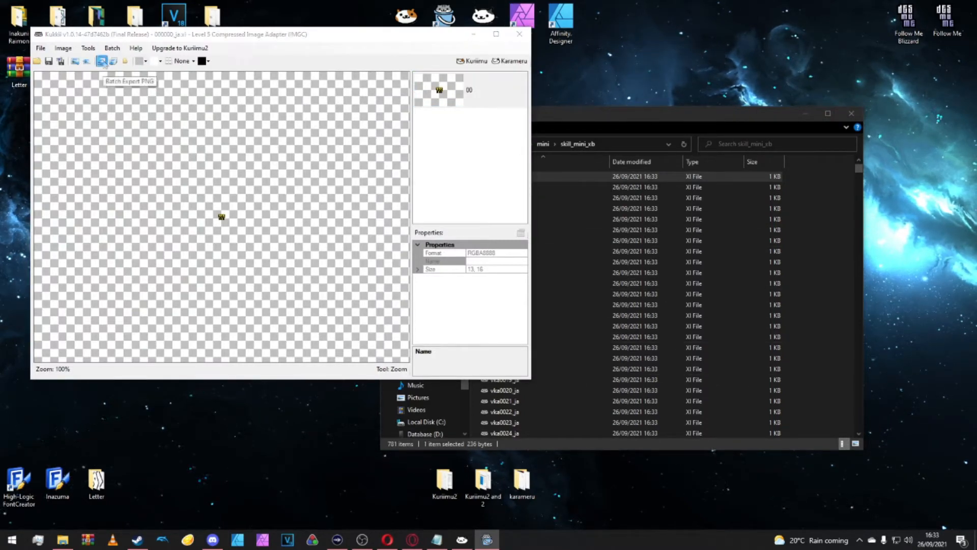
{"action": "scroll", "coordinate": [497, 318], "scroll_direction": "down", "scroll_amount": 1}
{"action": "left_click", "coordinate": [480, 292]}
{"action": "scroll", "coordinate": [489, 306], "scroll_direction": "down", "scroll_amount": 5}
{"action": "left_click", "coordinate": [490, 294]}
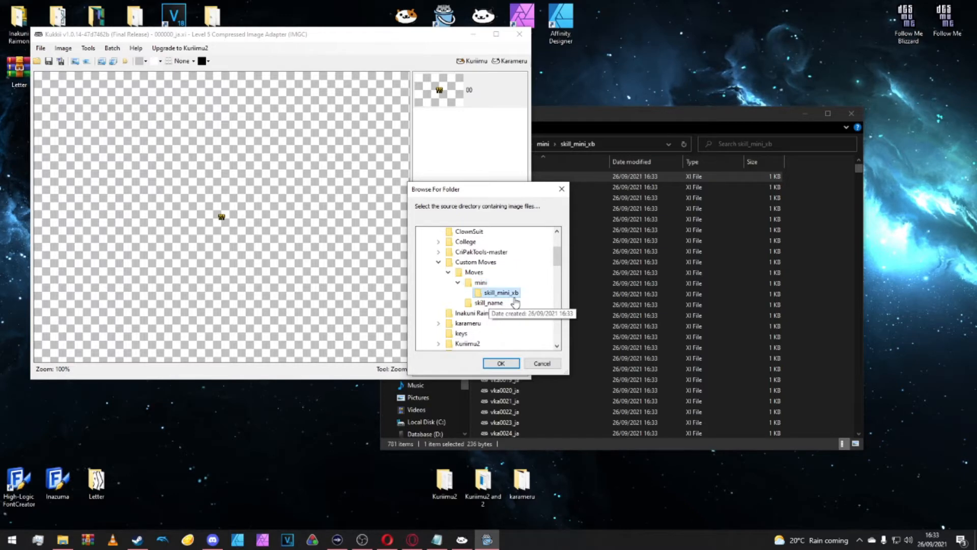
{"action": "left_click", "coordinate": [498, 363]}
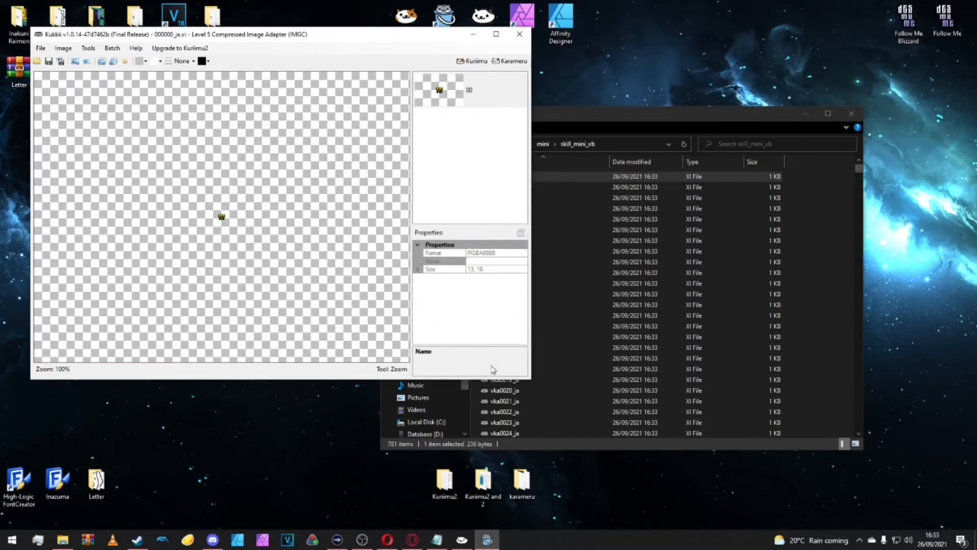
{"action": "left_click", "coordinate": [569, 308]}
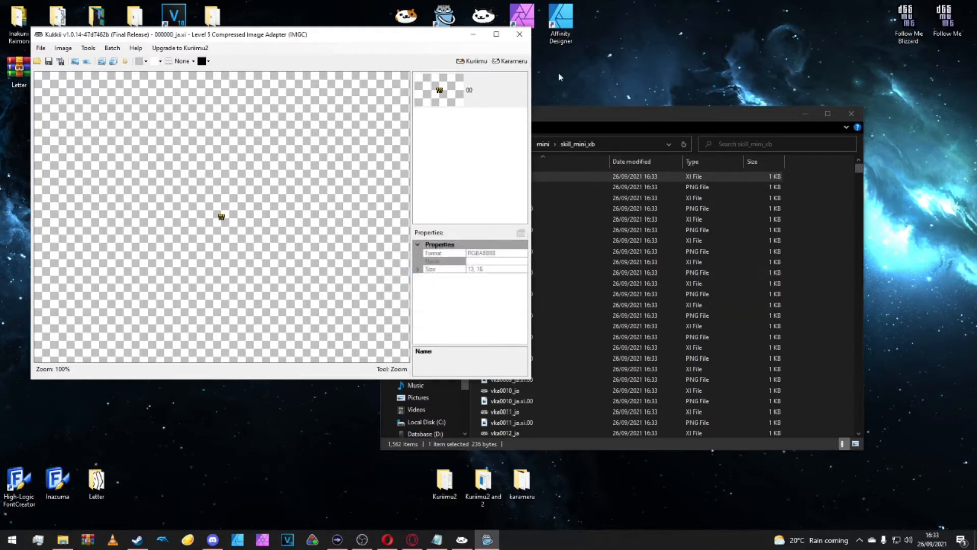
{"action": "left_click", "coordinate": [519, 36]}
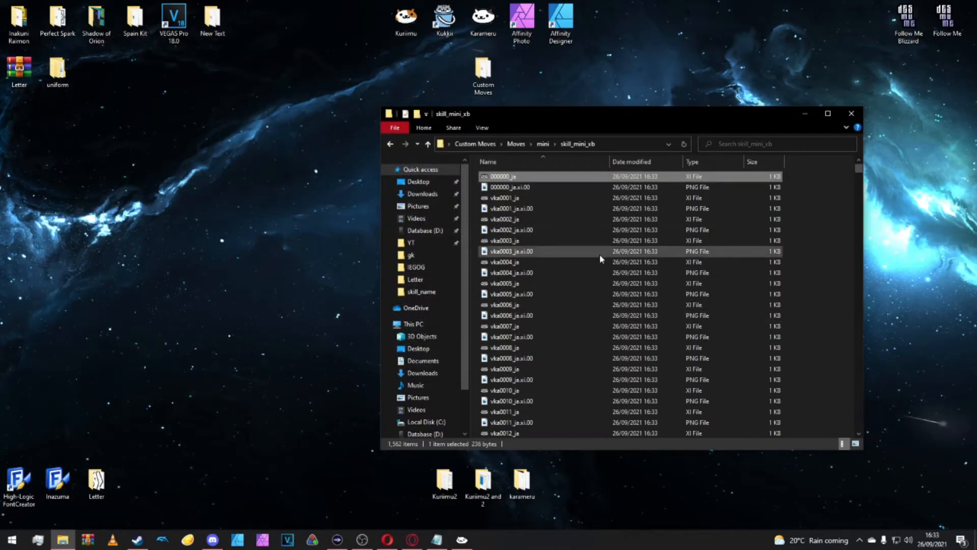
- Show the skill_mini_xb folder as large icons and move its window toward the middle of the desktop
{"action": "right_click", "coordinate": [812, 237]}
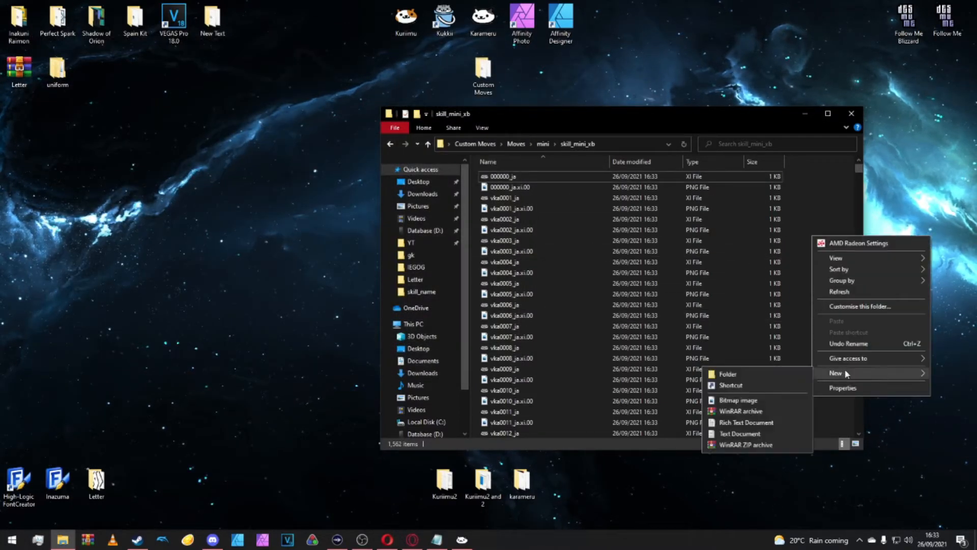
{"action": "mouse_move", "coordinate": [839, 257]}
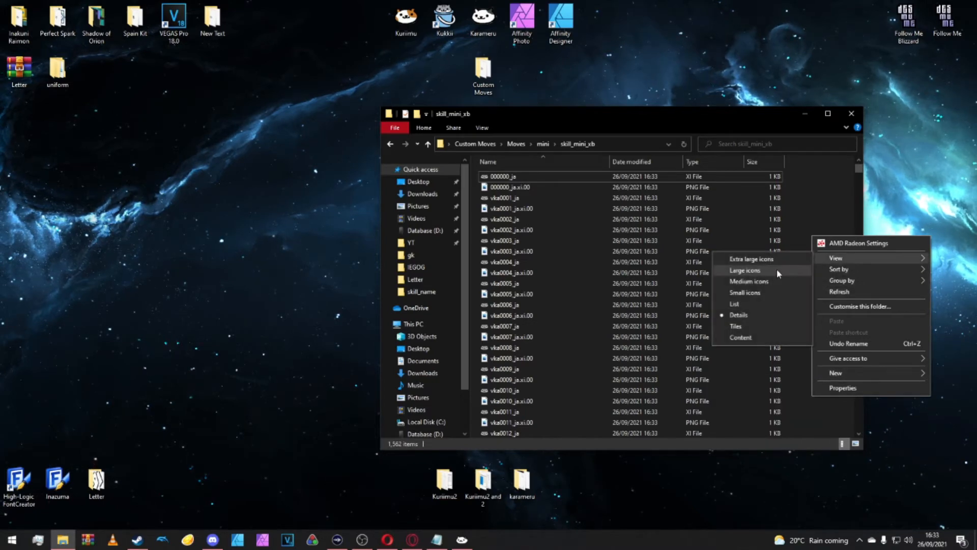
{"action": "left_click", "coordinate": [777, 269]}
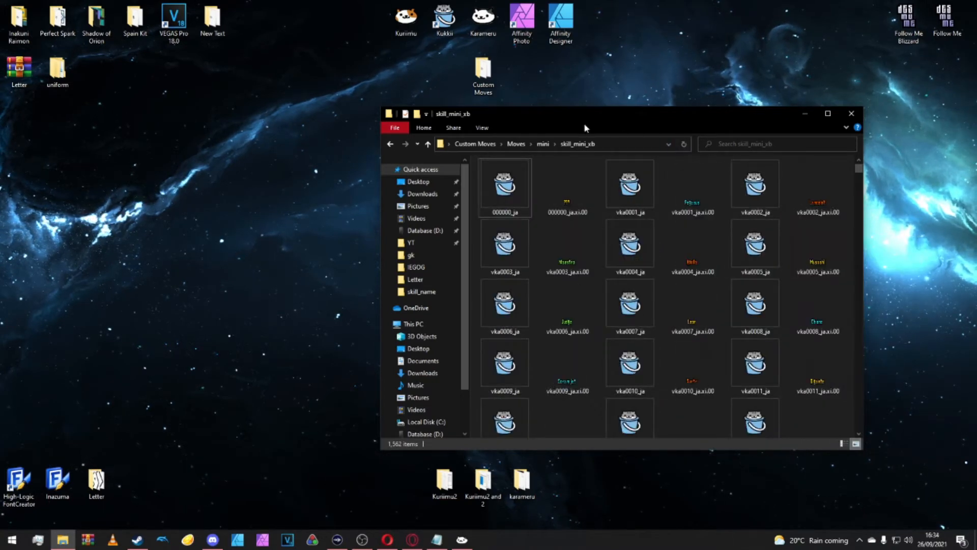
{"action": "left_click_drag", "start_coordinate": [485, 119], "coordinate": [323, 103]}
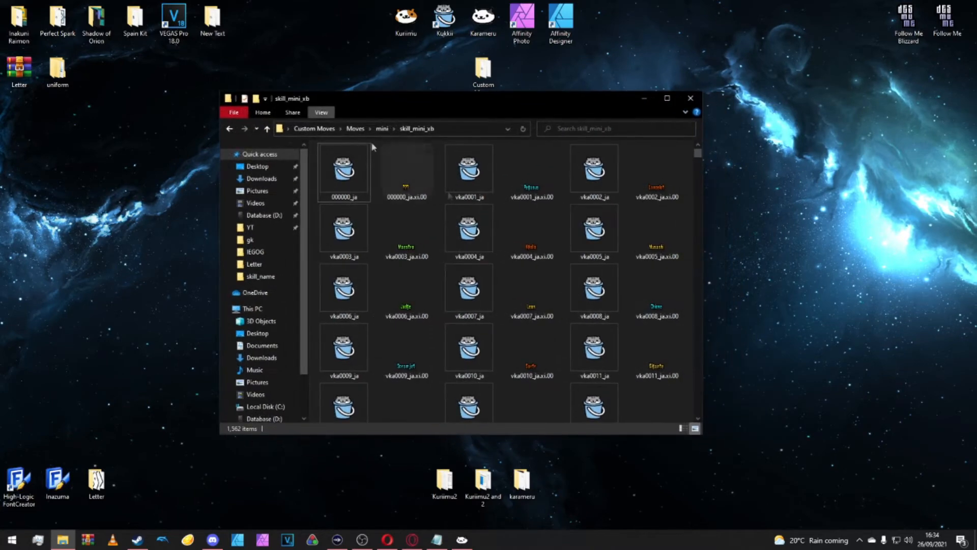
- Look through the exported PNG thumbnails of the move names in a maximized window, down to the whs files
{"action": "scroll", "coordinate": [596, 275], "scroll_direction": "down", "scroll_amount": 10}
{"action": "scroll", "coordinate": [596, 276], "scroll_direction": "down", "scroll_amount": 10}
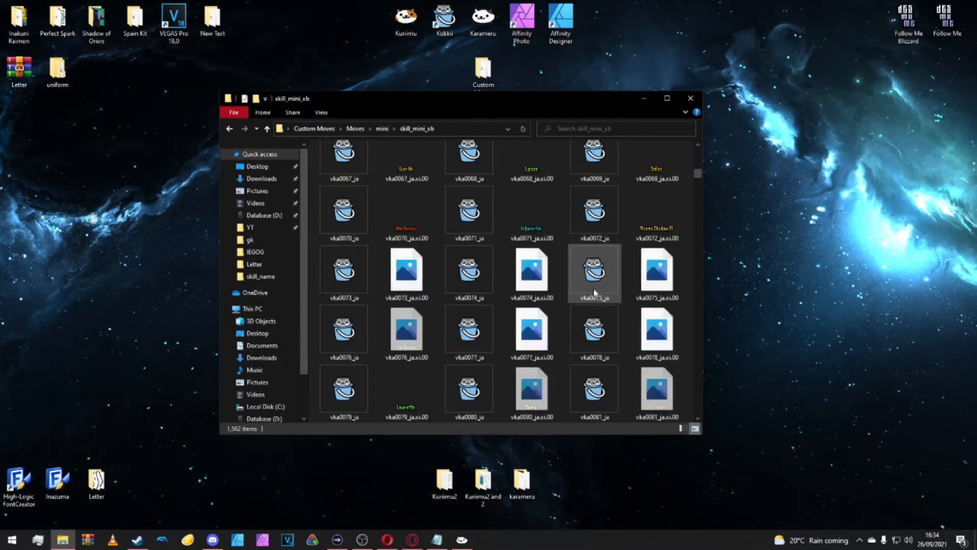
{"action": "scroll", "coordinate": [595, 297], "scroll_direction": "down", "scroll_amount": 5}
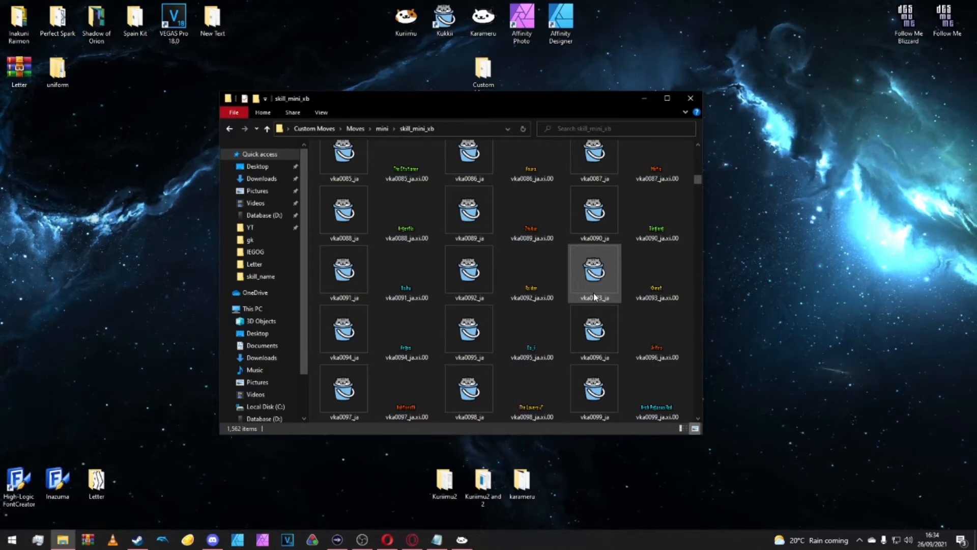
{"action": "scroll", "coordinate": [593, 297], "scroll_direction": "down", "scroll_amount": 10}
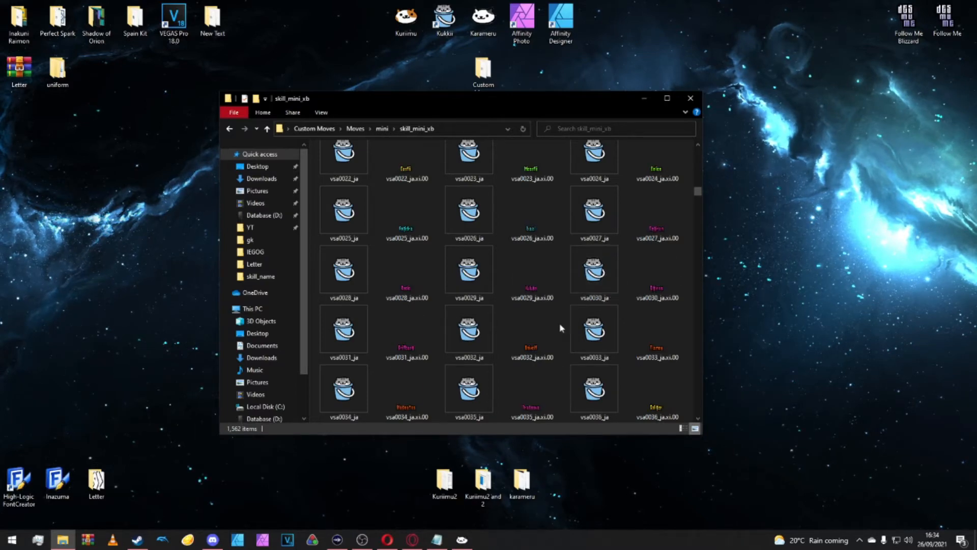
{"action": "scroll", "coordinate": [536, 362], "scroll_direction": "down", "scroll_amount": 3}
{"action": "scroll", "coordinate": [541, 353], "scroll_direction": "down", "scroll_amount": 15}
{"action": "scroll", "coordinate": [542, 356], "scroll_direction": "down", "scroll_amount": 10}
{"action": "scroll", "coordinate": [543, 356], "scroll_direction": "down", "scroll_amount": 10}
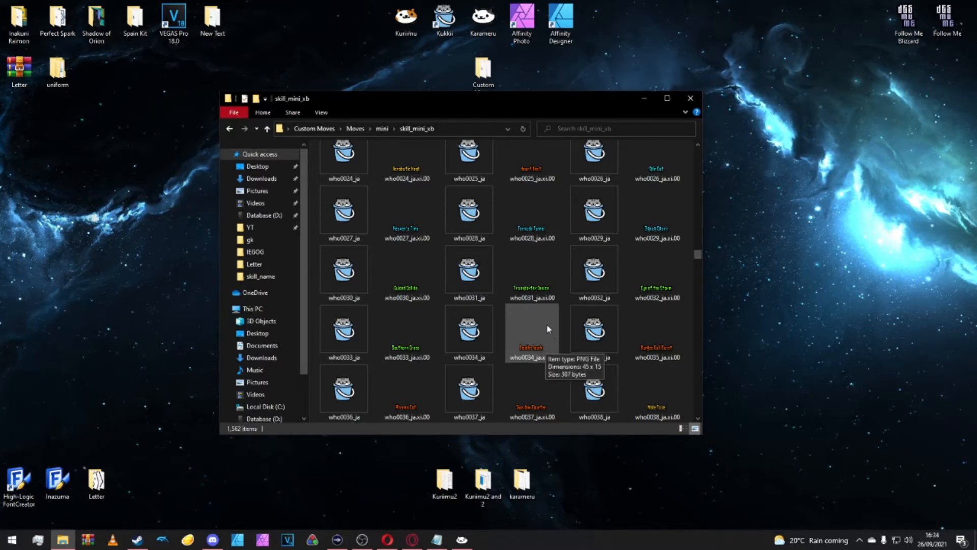
{"action": "key", "text": "super+Up"}
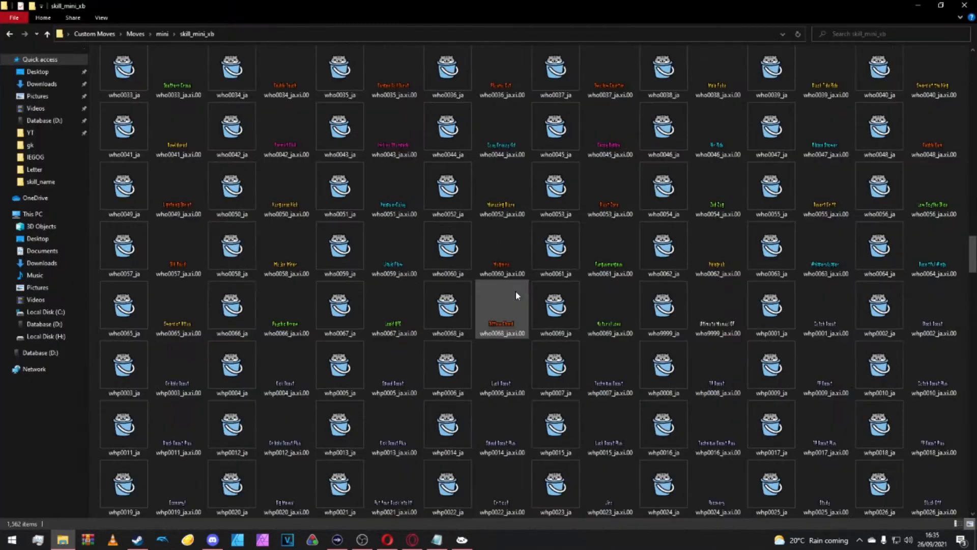
{"action": "scroll", "coordinate": [514, 290], "scroll_direction": "down", "scroll_amount": 10}
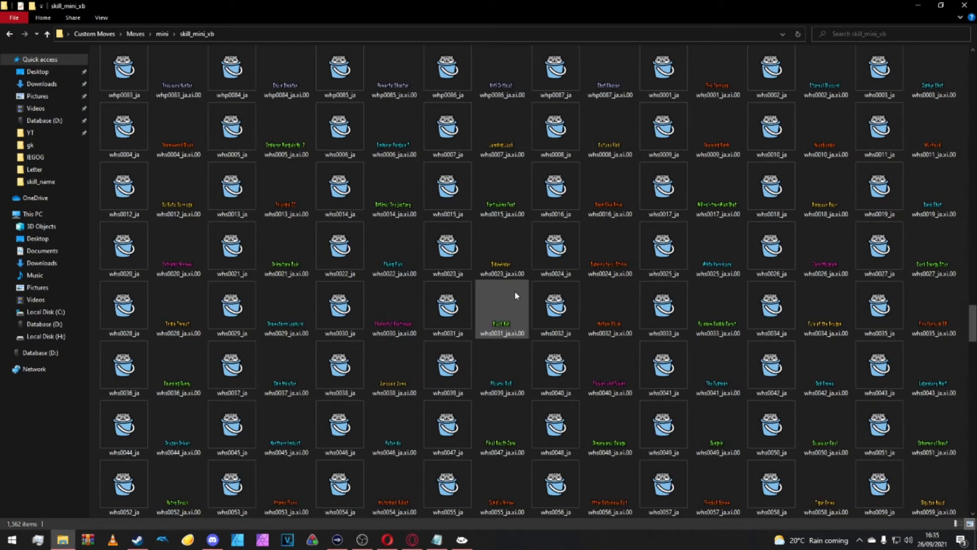
- Open the whs0036_ja.xi.00 PNG from the skill_mini_xb folder in Affinity Photo
{"action": "left_click", "coordinate": [180, 210]}
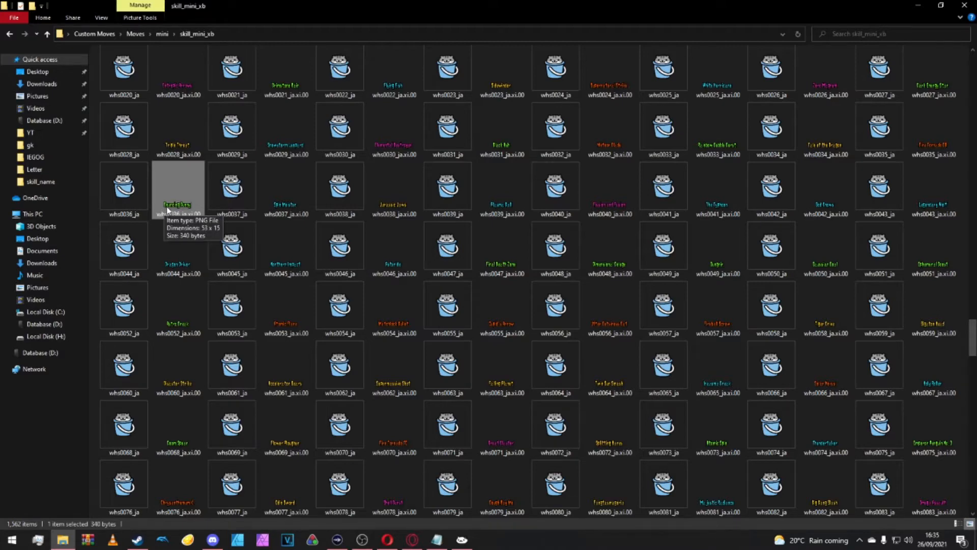
{"action": "right_click", "coordinate": [168, 212]}
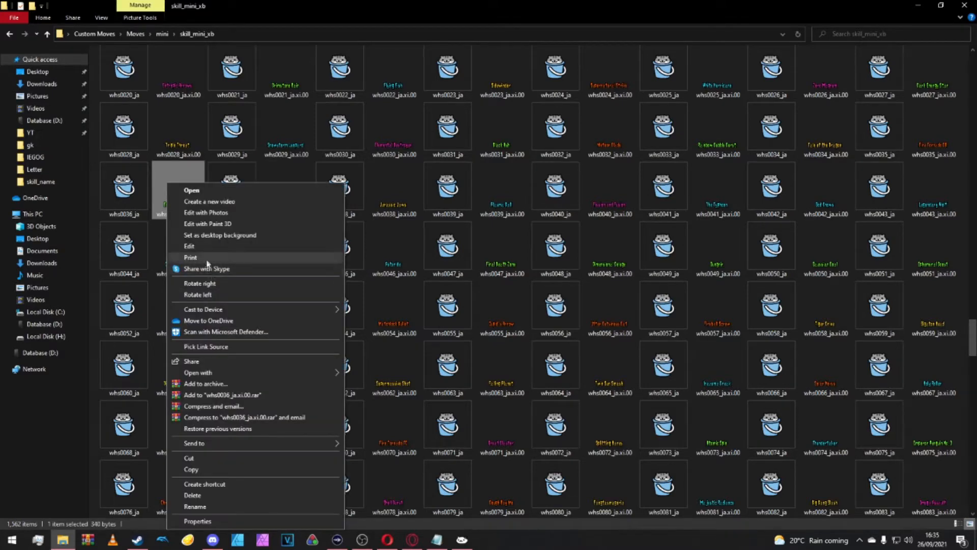
{"action": "mouse_move", "coordinate": [229, 372]}
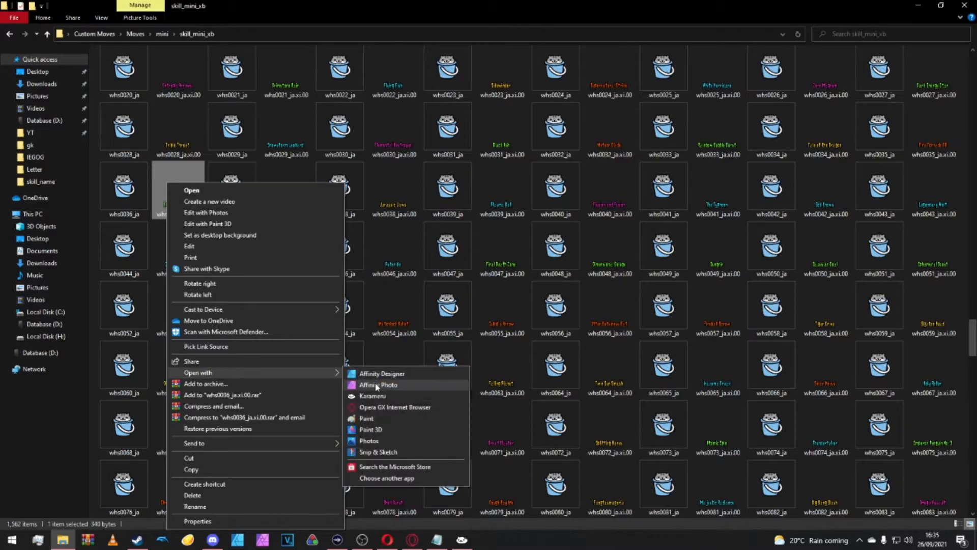
{"action": "left_click", "coordinate": [376, 385]}
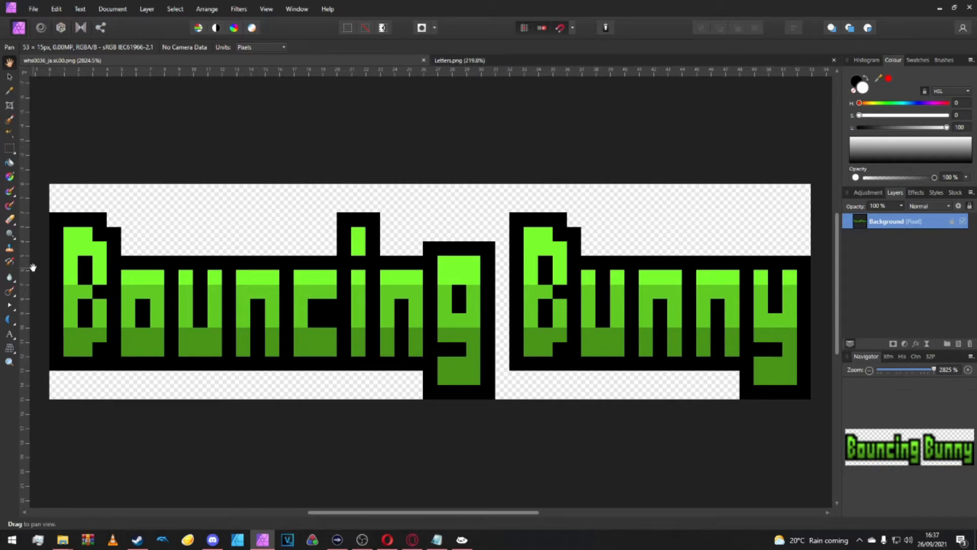
- Look through the coloured alphabets in the Letters.png sheet, down to the blank white lettering
{"action": "left_click", "coordinate": [463, 60]}
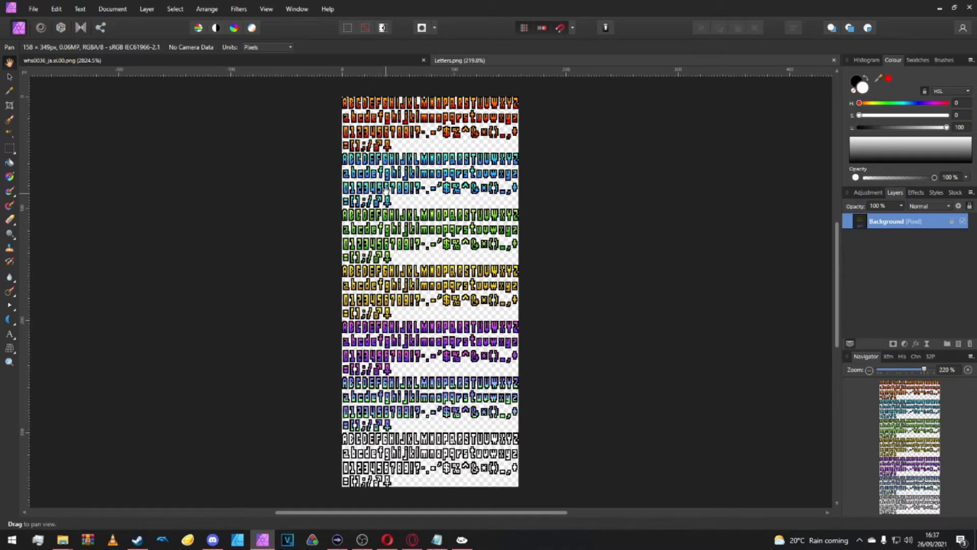
{"action": "scroll", "coordinate": [385, 189], "scroll_direction": "up", "scroll_amount": 4}
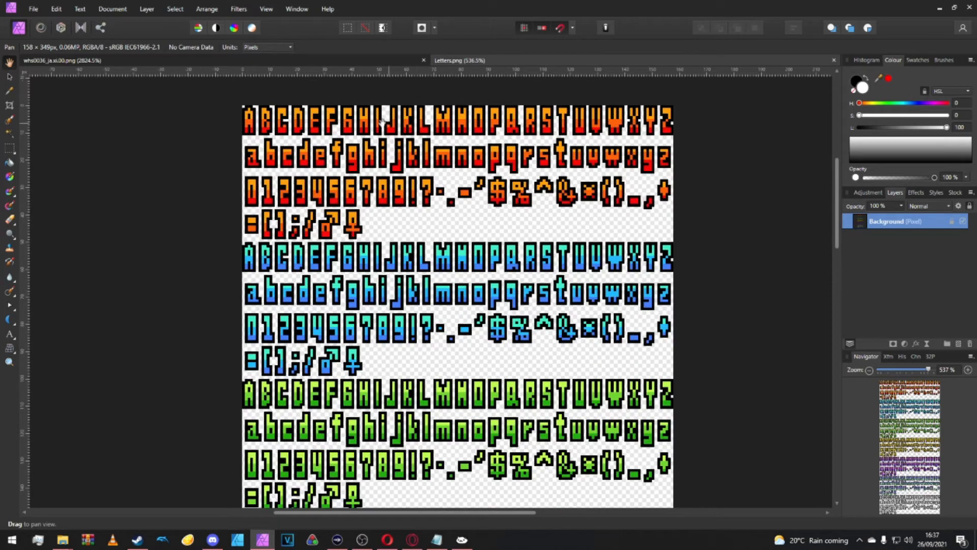
{"action": "scroll", "coordinate": [385, 330], "scroll_direction": "down", "scroll_amount": 4}
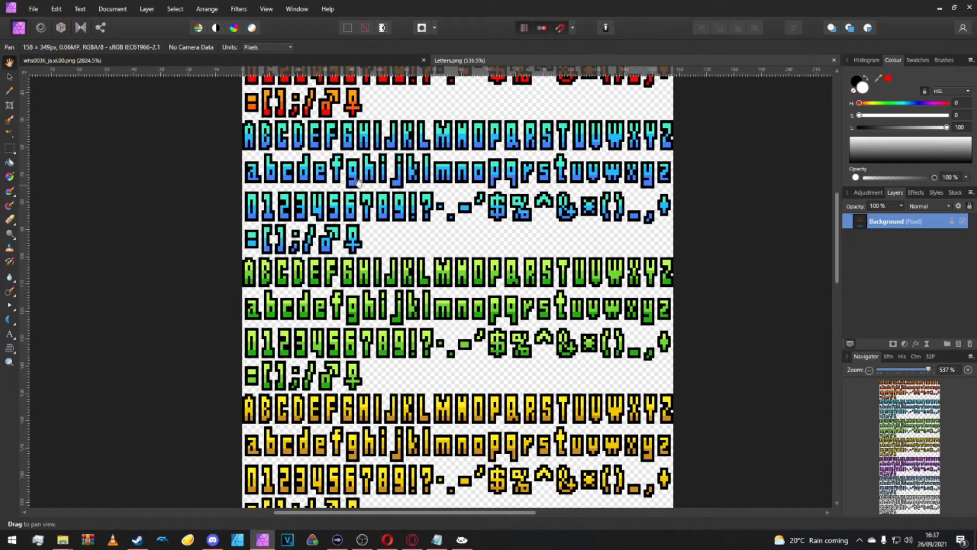
{"action": "scroll", "coordinate": [357, 182], "scroll_direction": "down", "scroll_amount": 1}
{"action": "scroll", "coordinate": [339, 280], "scroll_direction": "down", "scroll_amount": 5}
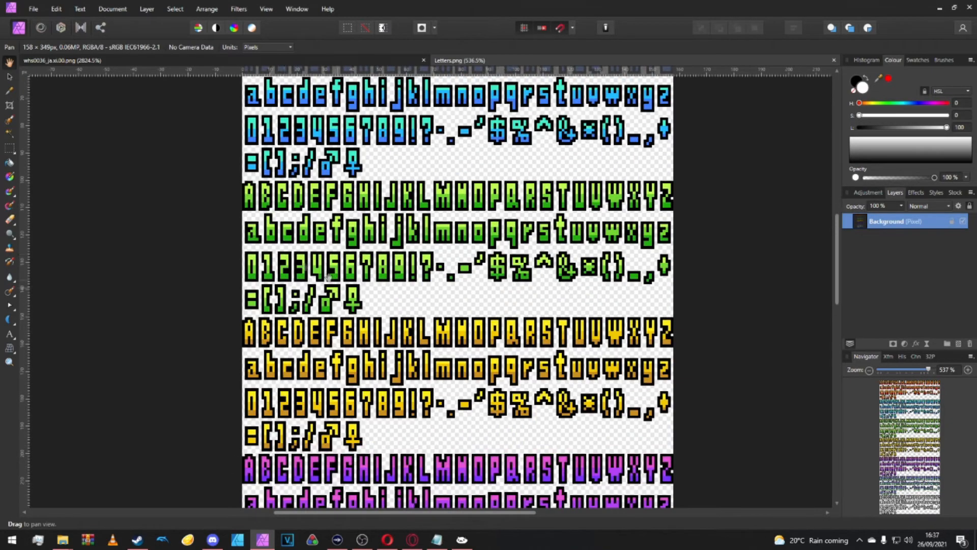
{"action": "scroll", "coordinate": [563, 374], "scroll_direction": "down", "scroll_amount": 3}
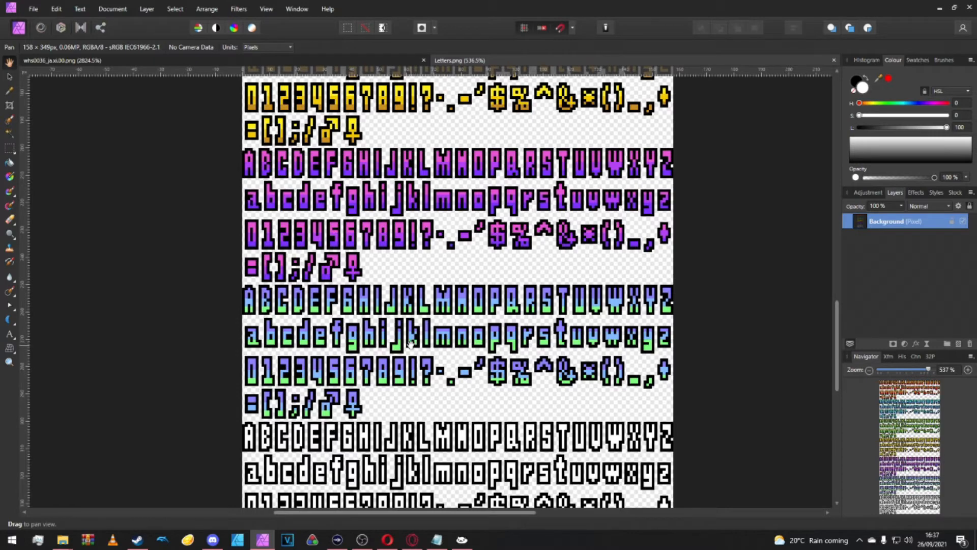
{"action": "scroll", "coordinate": [410, 342], "scroll_direction": "down", "scroll_amount": 1}
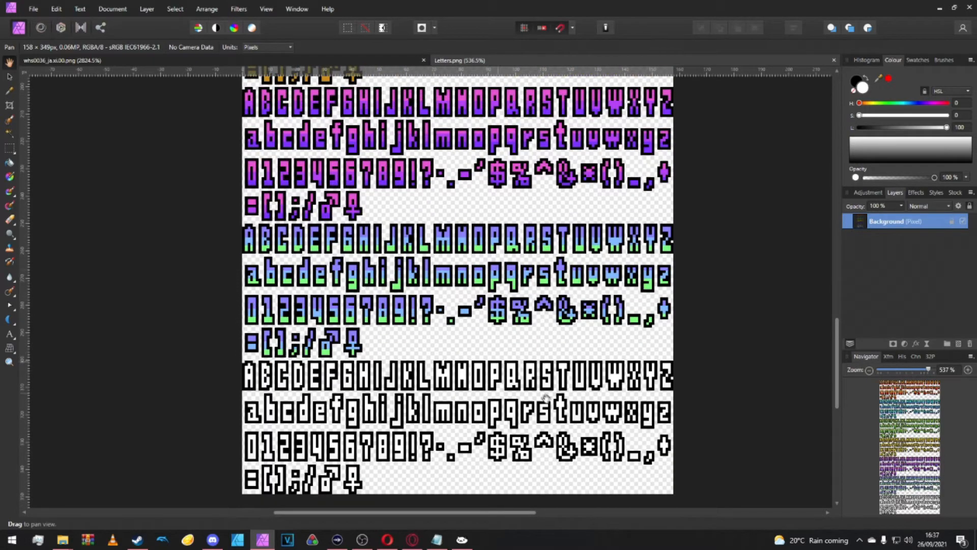
- Try filling the marquee-selected green part of the multicoloured lowercase p with red, and undo the fill
{"action": "scroll", "coordinate": [497, 286], "scroll_direction": "up", "scroll_amount": 5}
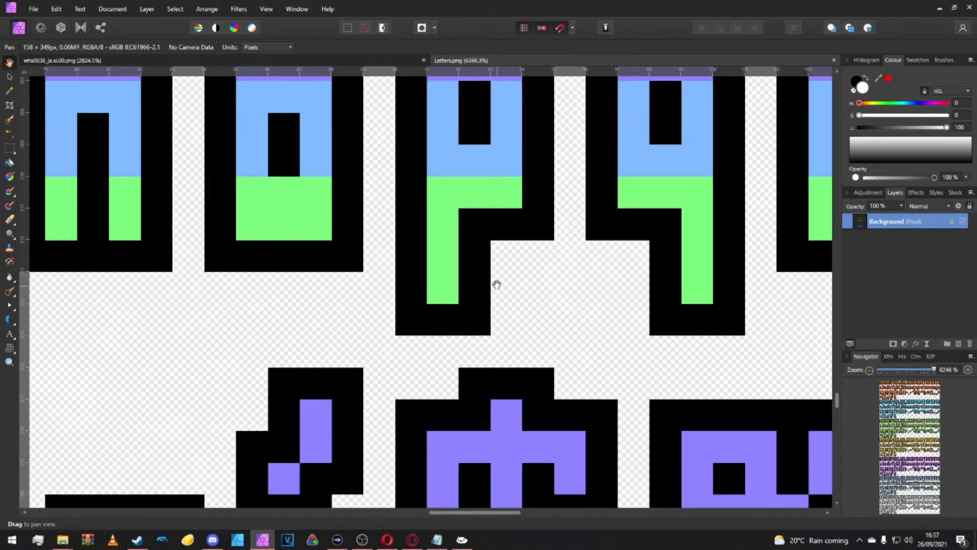
{"action": "scroll", "coordinate": [477, 236], "scroll_direction": "down", "scroll_amount": 3}
{"action": "scroll", "coordinate": [443, 249], "scroll_direction": "up", "scroll_amount": 2}
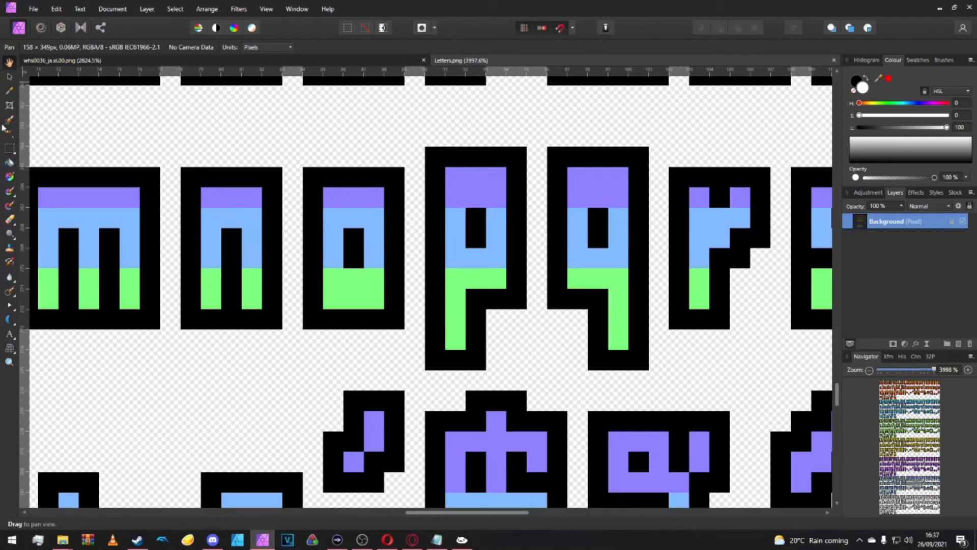
{"action": "left_click", "coordinate": [10, 147]}
{"action": "left_click_drag", "start_coordinate": [448, 275], "coordinate": [507, 289]}
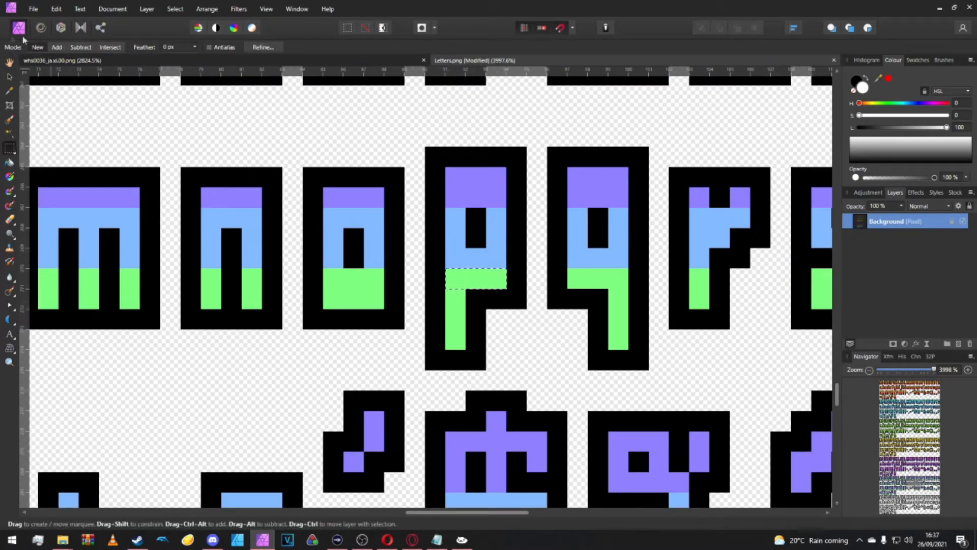
{"action": "left_click_drag", "start_coordinate": [463, 340], "coordinate": [447, 291]}
{"action": "left_click", "coordinate": [888, 78]}
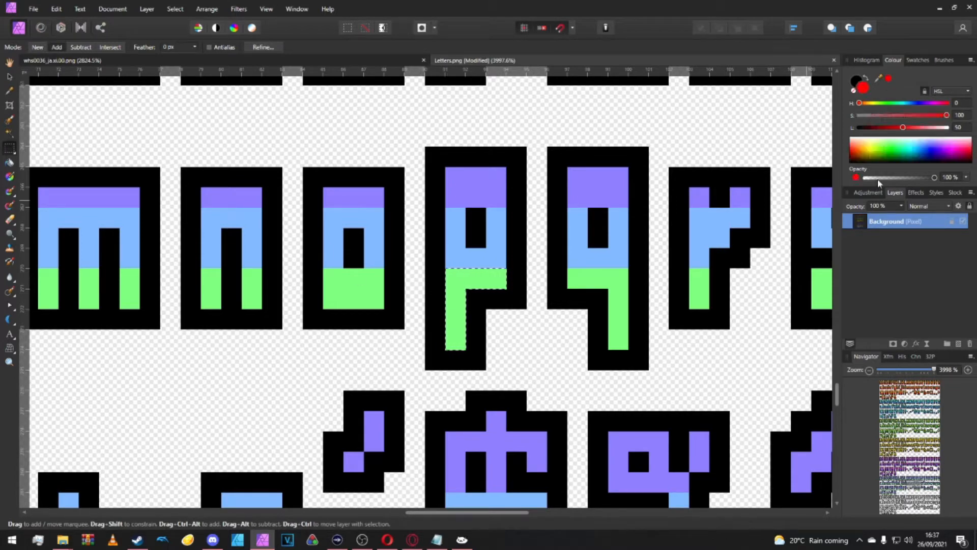
{"action": "left_click", "coordinate": [9, 163]}
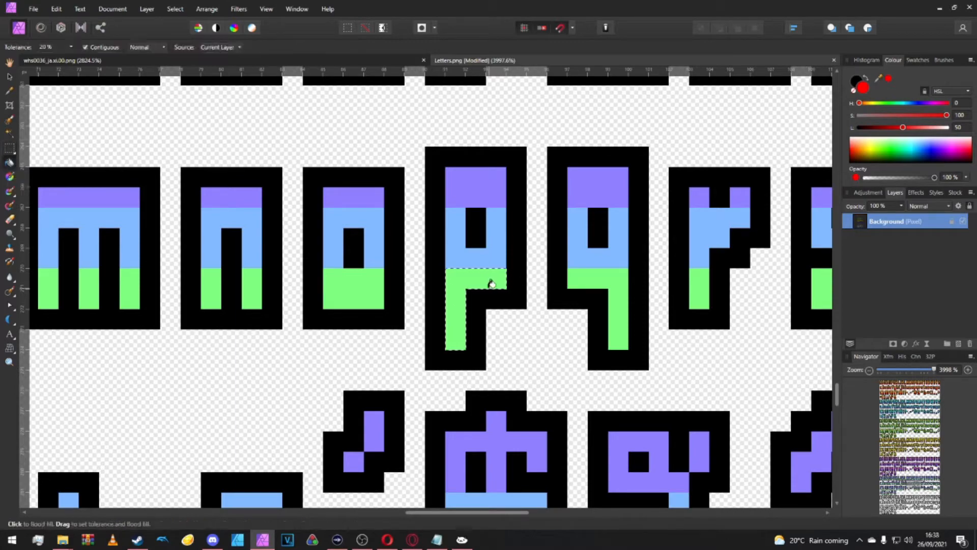
{"action": "left_click", "coordinate": [491, 283]}
{"action": "key", "text": "ctrl+z"}
{"action": "key", "text": "m"}
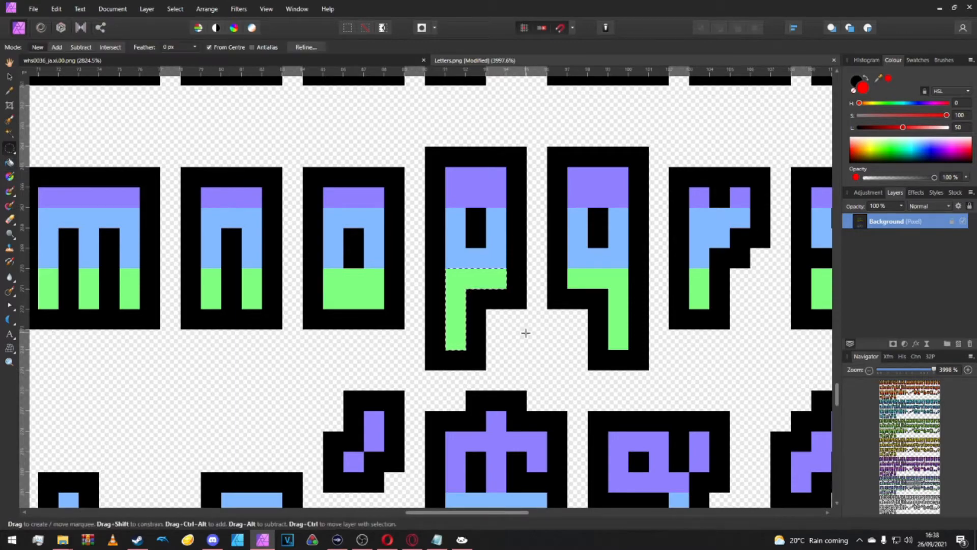
- Examine the multicoloured, blank white and green letter rows in the Letters.png sheet
{"action": "scroll", "coordinate": [523, 327], "scroll_direction": "down", "scroll_amount": 5}
{"action": "scroll", "coordinate": [525, 331], "scroll_direction": "down", "scroll_amount": 4}
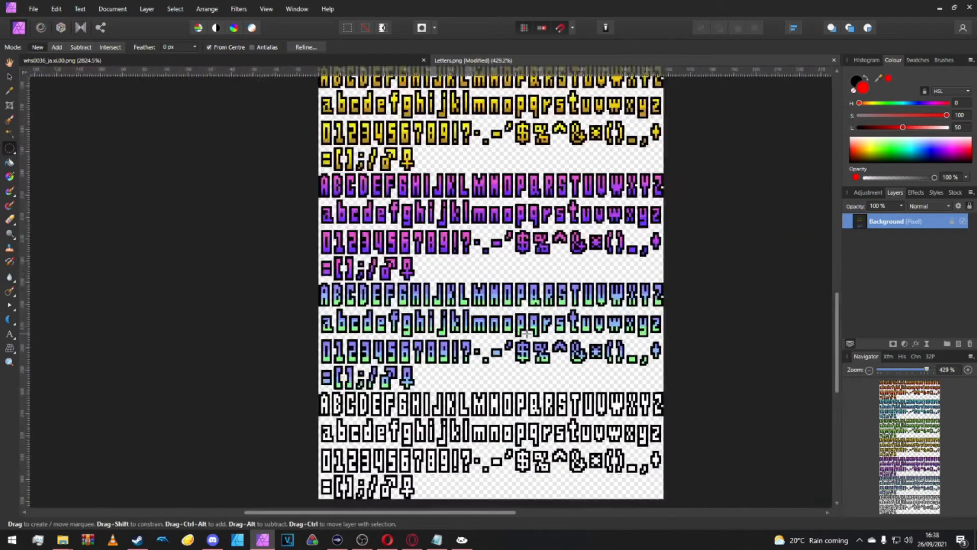
{"action": "scroll", "coordinate": [527, 333], "scroll_direction": "up", "scroll_amount": 2}
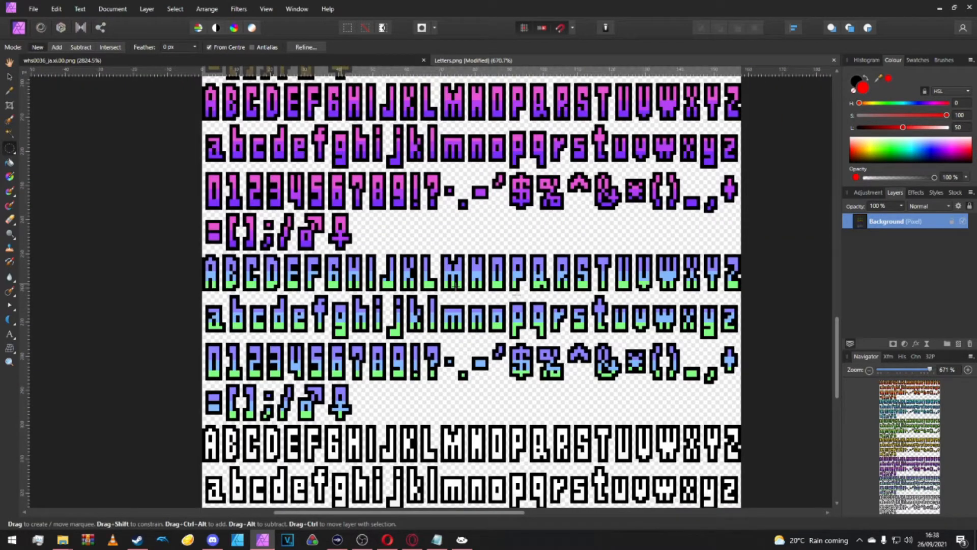
{"action": "scroll", "coordinate": [526, 342], "scroll_direction": "down", "scroll_amount": 5}
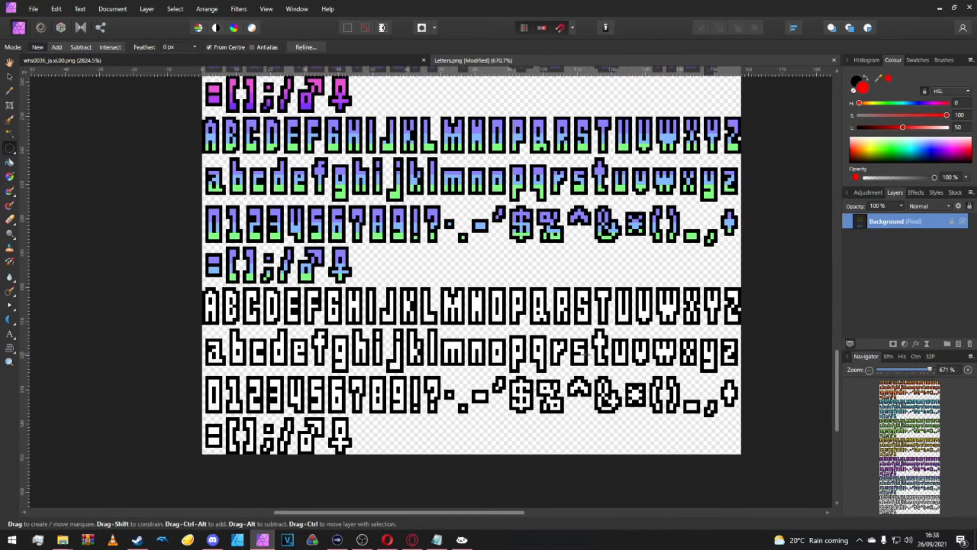
{"action": "scroll", "coordinate": [490, 361], "scroll_direction": "down", "scroll_amount": 1}
{"action": "scroll", "coordinate": [336, 410], "scroll_direction": "up", "scroll_amount": 3}
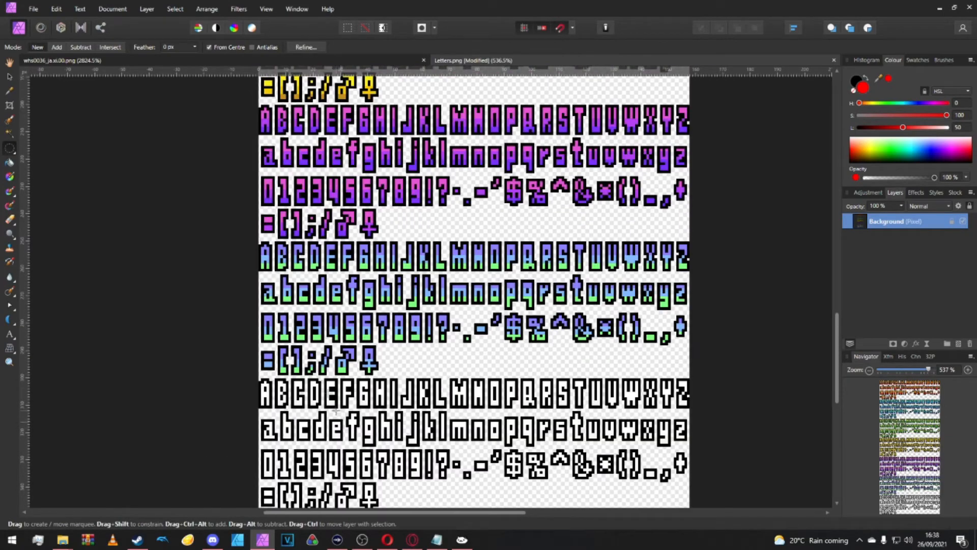
{"action": "scroll", "coordinate": [473, 290], "scroll_direction": "up", "scroll_amount": 3}
{"action": "scroll", "coordinate": [473, 290], "scroll_direction": "down", "scroll_amount": 2}
{"action": "scroll", "coordinate": [458, 290], "scroll_direction": "up", "scroll_amount": 5}
{"action": "scroll", "coordinate": [444, 310], "scroll_direction": "down", "scroll_amount": 3}
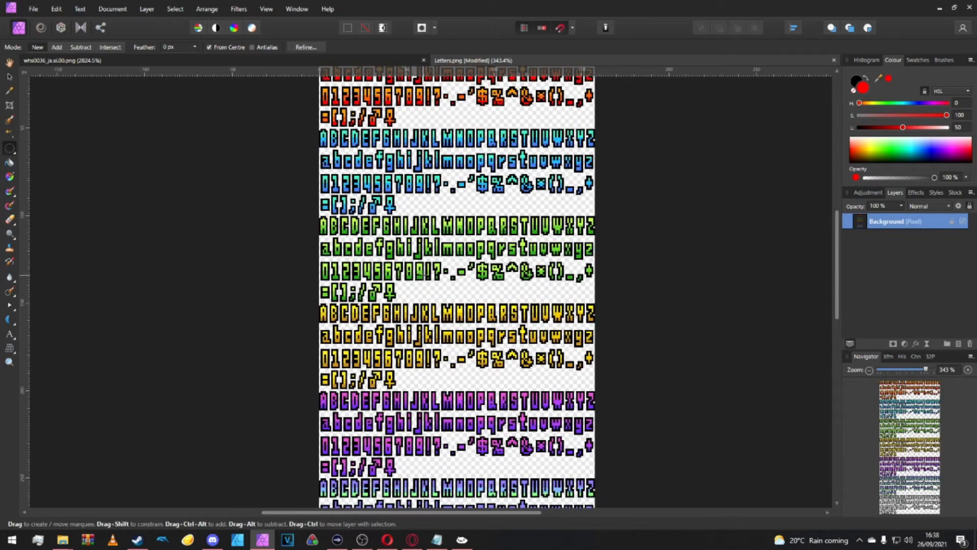
{"action": "scroll", "coordinate": [462, 256], "scroll_direction": "up", "scroll_amount": 4}
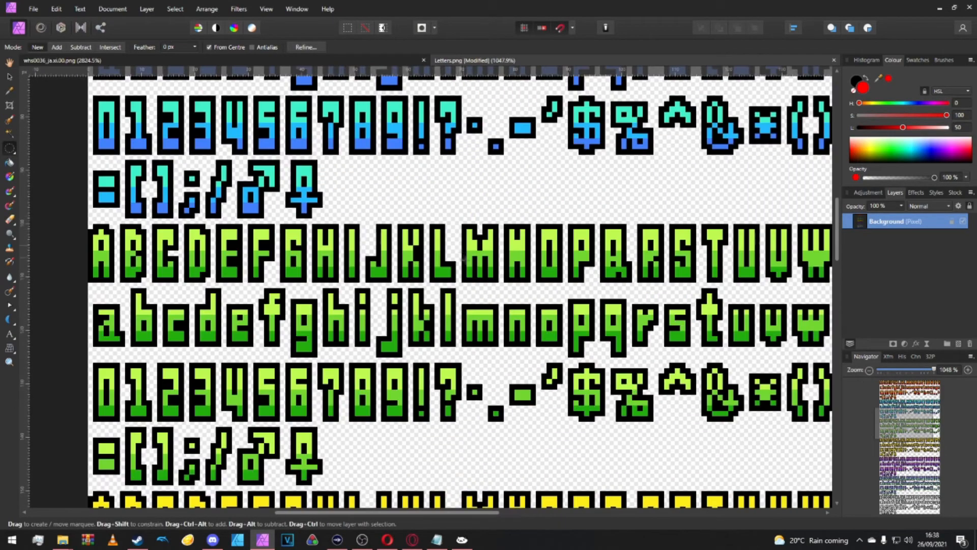
{"action": "scroll", "coordinate": [465, 260], "scroll_direction": "down", "scroll_amount": 1}
{"action": "scroll", "coordinate": [464, 260], "scroll_direction": "down", "scroll_amount": 3}
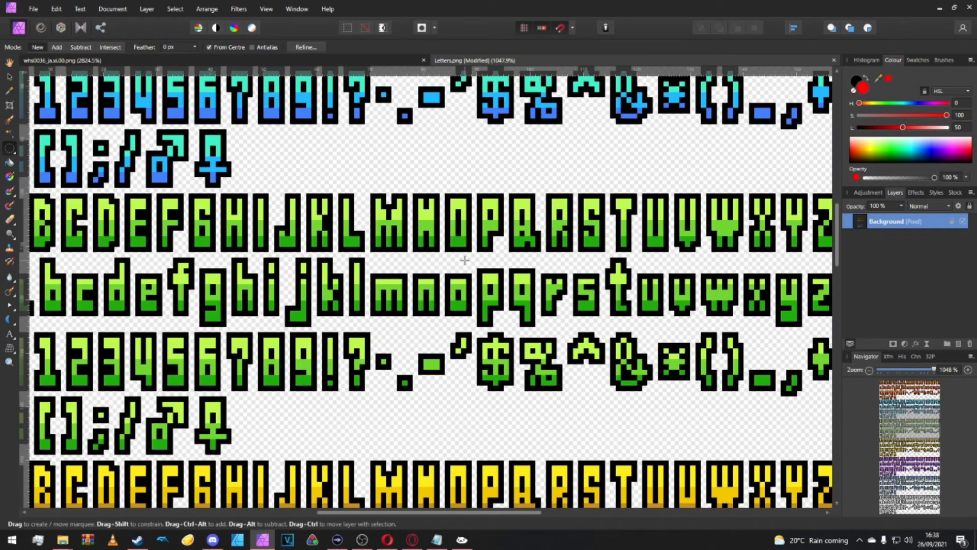
{"action": "scroll", "coordinate": [459, 263], "scroll_direction": "up", "scroll_amount": 1}
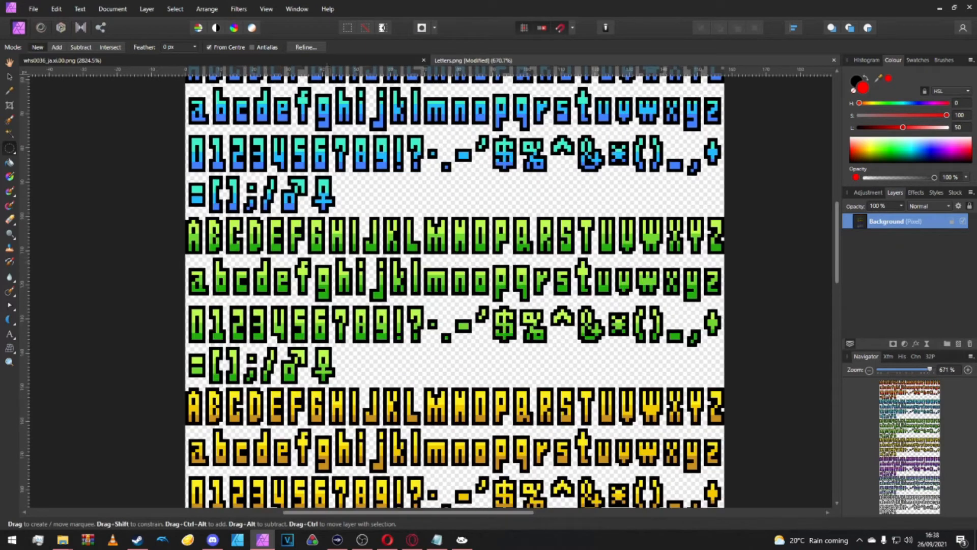
- In the whs0036_ja.xi.00 image, erase the dot of the i in "Bouncing" with a rectangular marquee selection
{"action": "left_click", "coordinate": [316, 61]}
{"action": "key", "text": "h"}
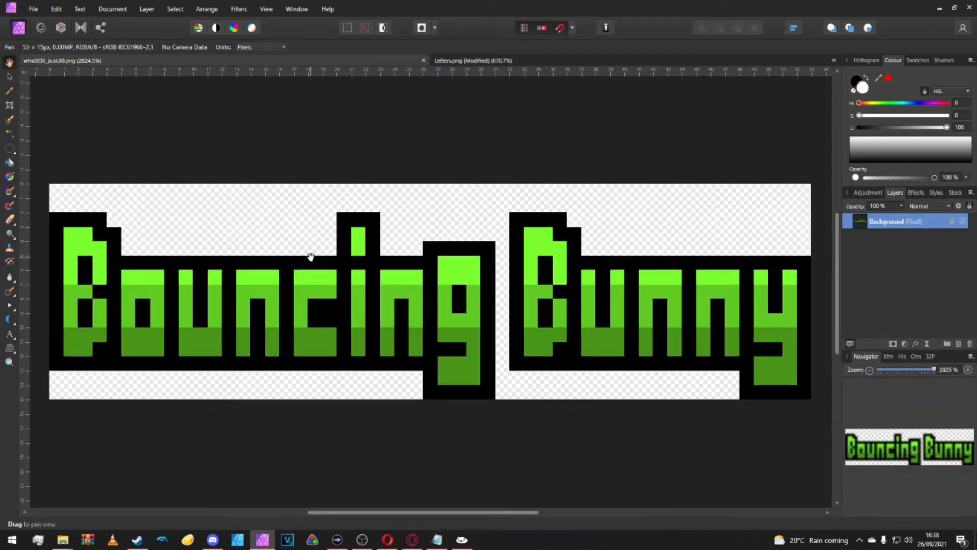
{"action": "key", "text": "m"}
{"action": "left_click_drag", "start_coordinate": [339, 196], "coordinate": [370, 240]}
{"action": "left_click", "coordinate": [18, 151]}
{"action": "left_click", "coordinate": [51, 148]}
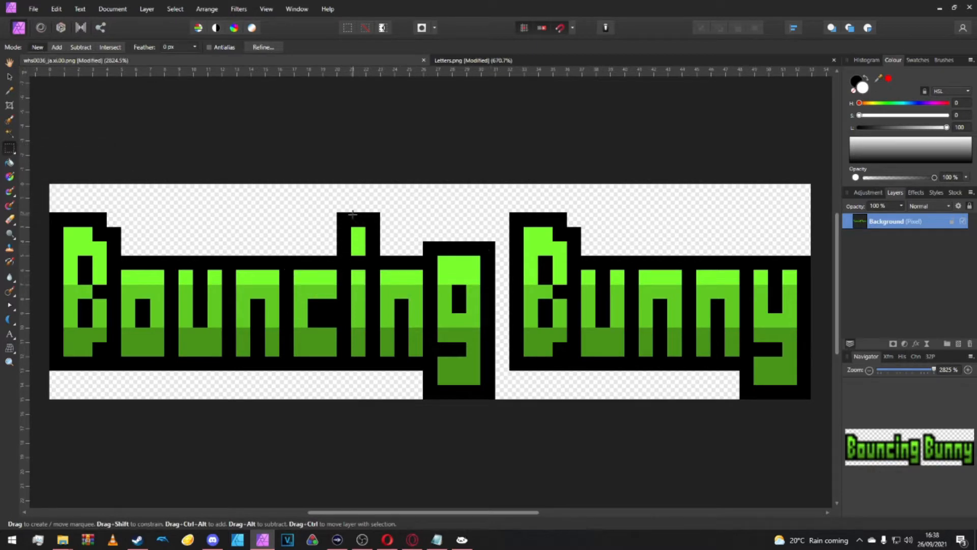
{"action": "left_click_drag", "start_coordinate": [337, 213], "coordinate": [392, 260]}
{"action": "key", "text": "Delete"}
{"action": "key", "text": "ctrl+d"}
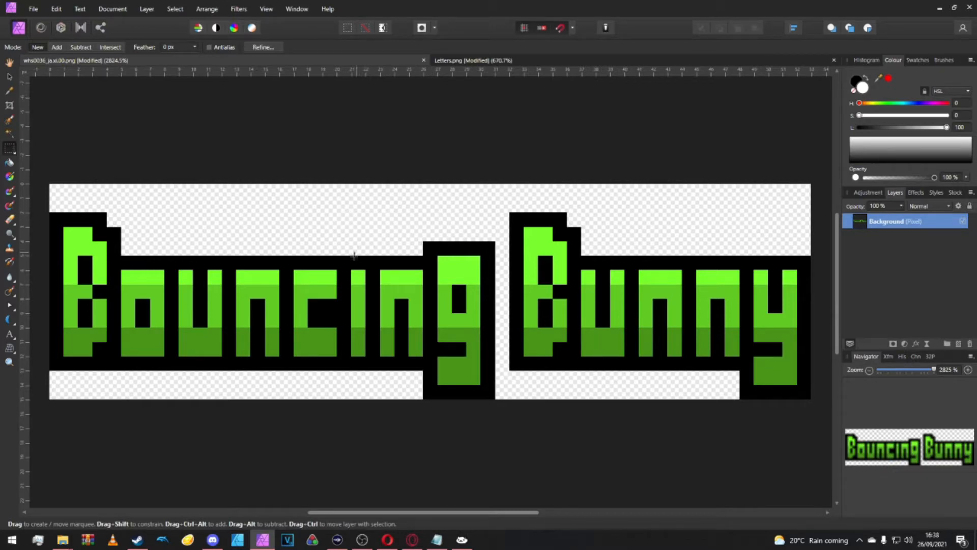
- Erase "ing" and the whole word "Bunny" from the image, leaving only "Bounc", and clear the selection
{"action": "mouse_move", "coordinate": [351, 256]}
{"action": "left_mouse_down"}
{"action": "mouse_move", "coordinate": [401, 340]}
{"action": "mouse_move", "coordinate": [509, 377]}
{"action": "mouse_move", "coordinate": [510, 399]}
{"action": "left_mouse_up"}
{"action": "key", "text": "Delete"}
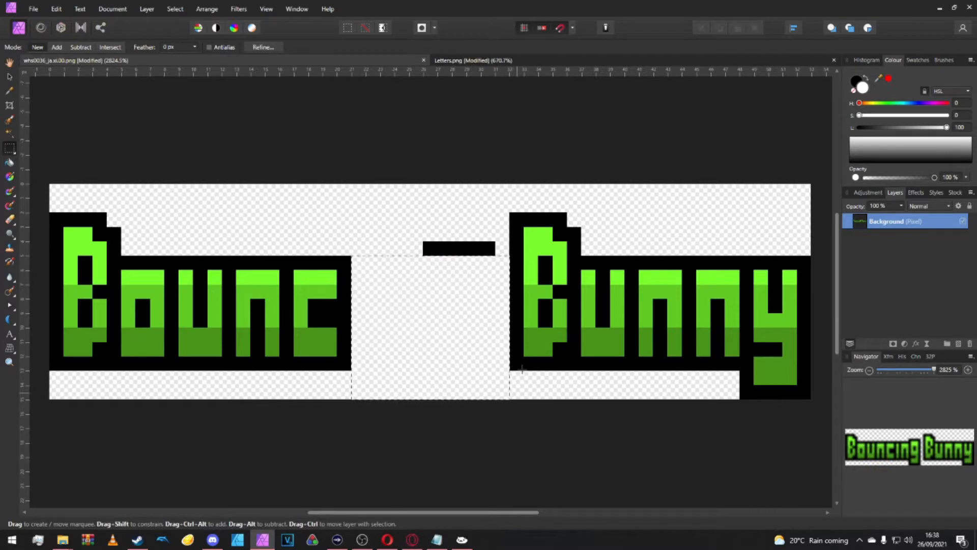
{"action": "key", "text": "ctrl+d"}
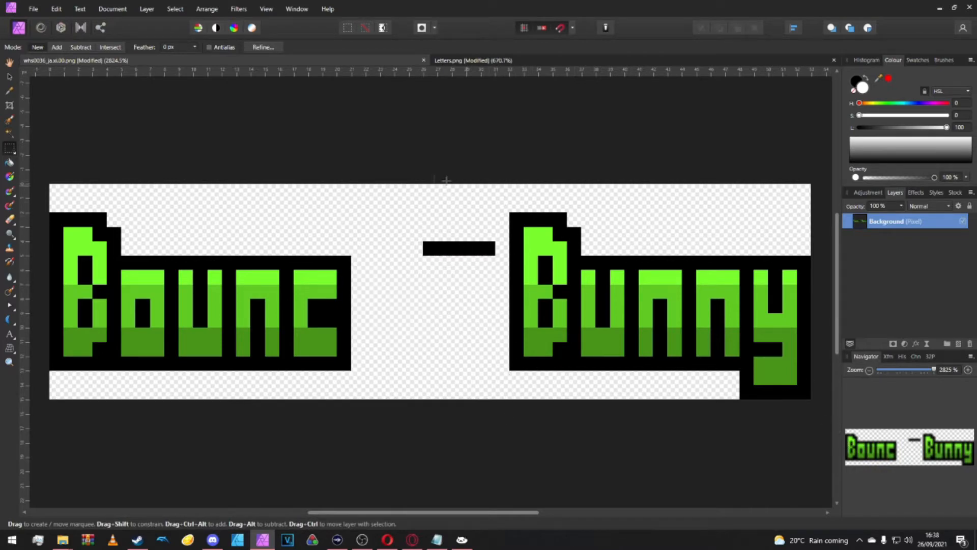
{"action": "left_click_drag", "start_coordinate": [453, 212], "coordinate": [796, 356]}
{"action": "key", "text": "Delete"}
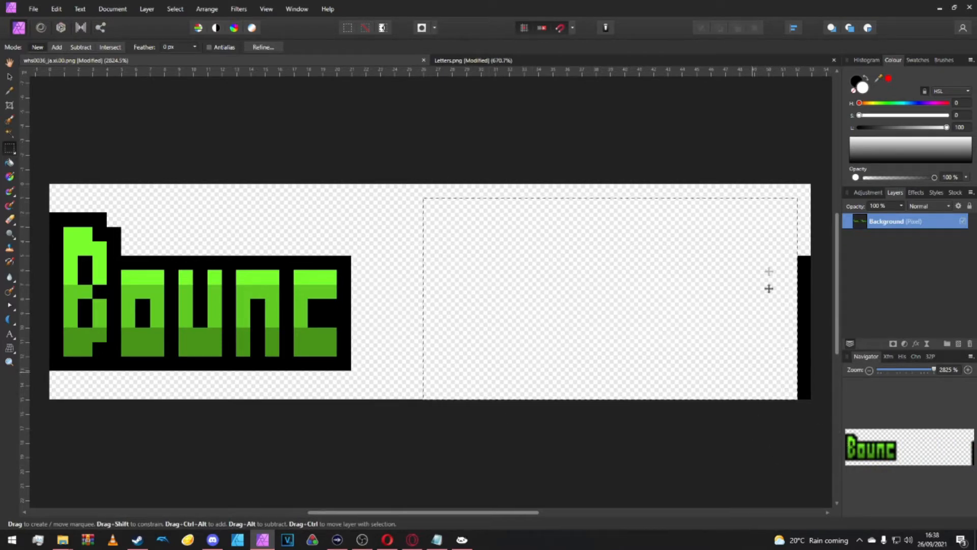
{"action": "key", "text": "ctrl+d"}
{"action": "left_click_drag", "start_coordinate": [800, 232], "coordinate": [828, 478]}
{"action": "key", "text": "Delete"}
{"action": "key", "text": "ctrl+d"}
- Select the green lowercase e in the Letters.png sheet with a rectangular marquee
{"action": "left_click", "coordinate": [462, 60]}
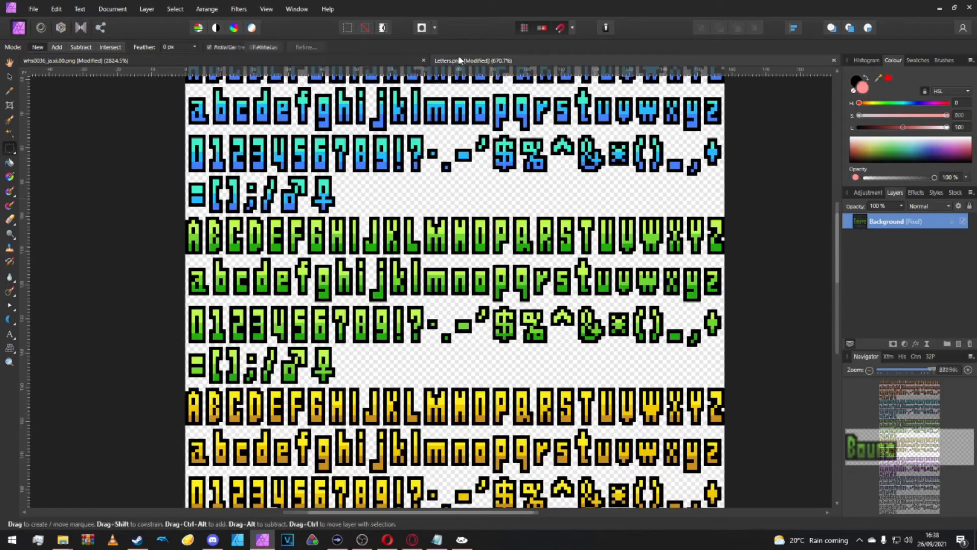
{"action": "scroll", "coordinate": [241, 232], "scroll_direction": "up", "scroll_amount": 6}
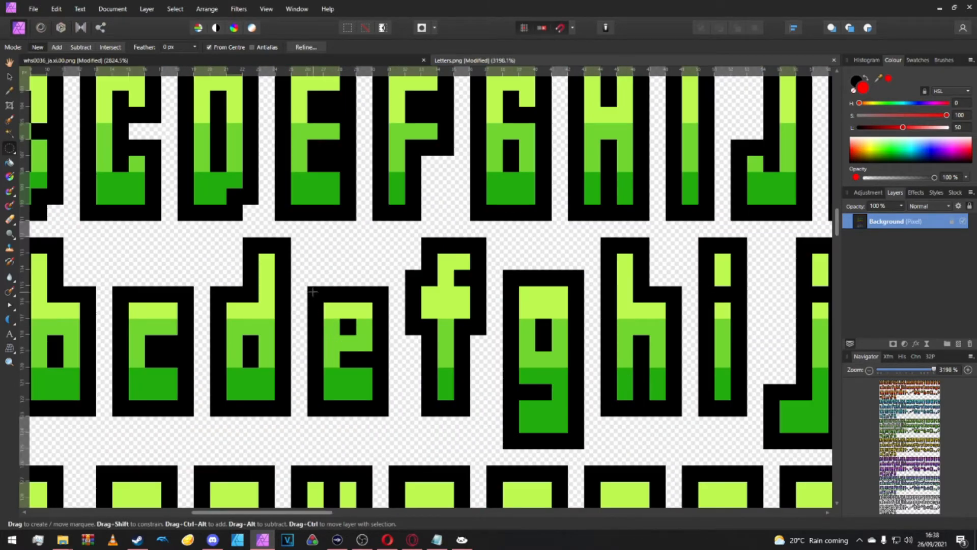
{"action": "left_click", "coordinate": [5, 147]}
{"action": "left_click", "coordinate": [65, 145]}
{"action": "left_click_drag", "start_coordinate": [309, 293], "coordinate": [389, 415]}
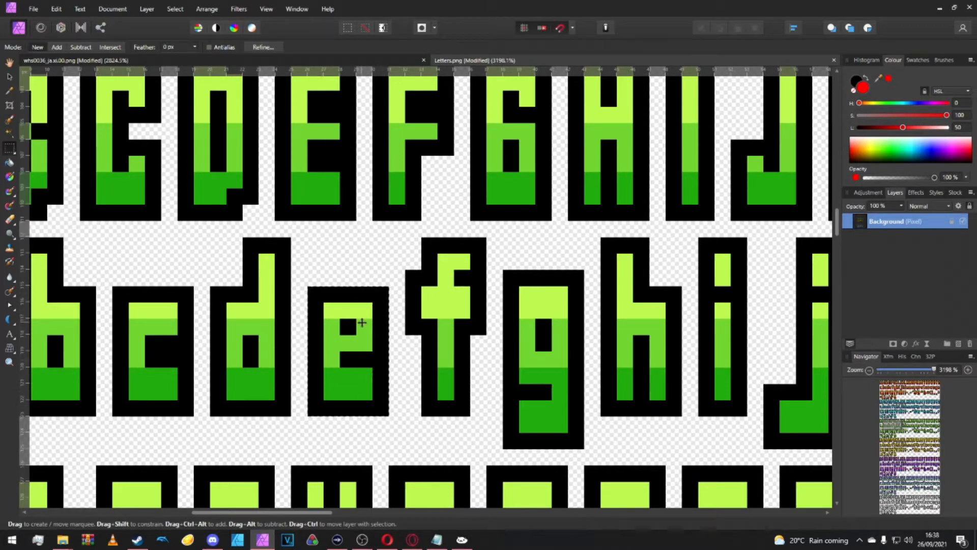
{"action": "scroll", "coordinate": [316, 340], "scroll_direction": "down", "scroll_amount": 6}
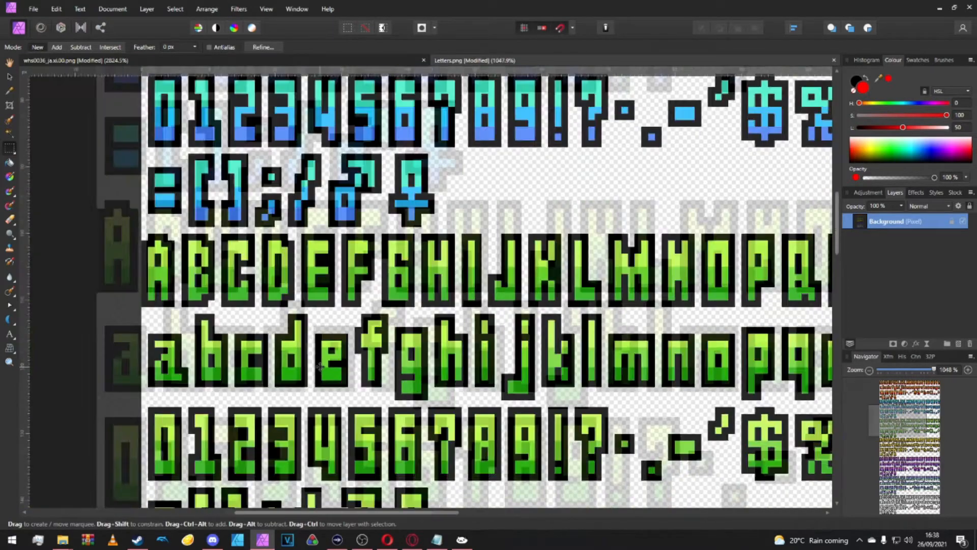
{"action": "scroll", "coordinate": [304, 308], "scroll_direction": "up", "scroll_amount": 3}
{"action": "scroll", "coordinate": [304, 308], "scroll_direction": "up", "scroll_amount": 3}
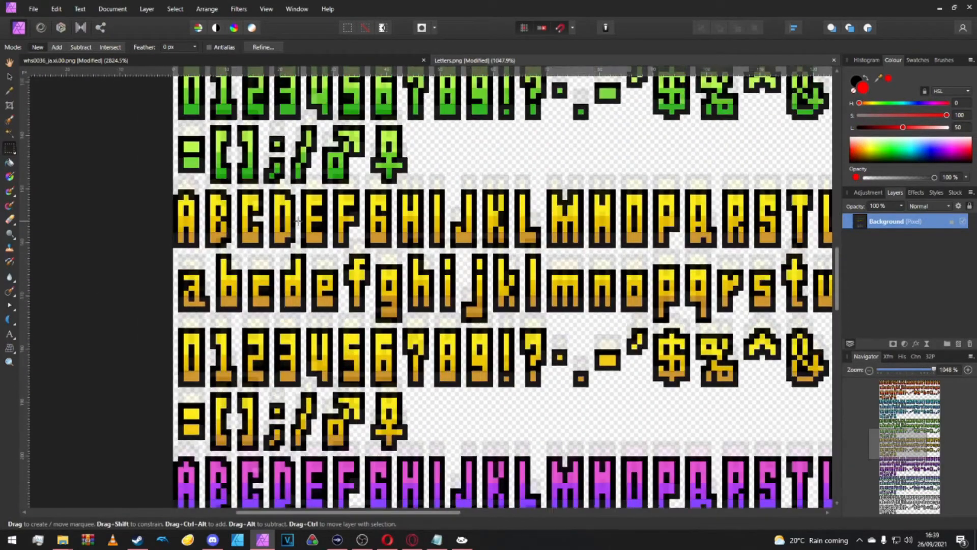
- Copy the selected green e into the whs0036_ja.xi.00 image and place it directly after the c to form "Bounce"
{"action": "scroll", "coordinate": [388, 200], "scroll_direction": "up", "scroll_amount": 3}
{"action": "scroll", "coordinate": [388, 200], "scroll_direction": "down", "scroll_amount": 3}
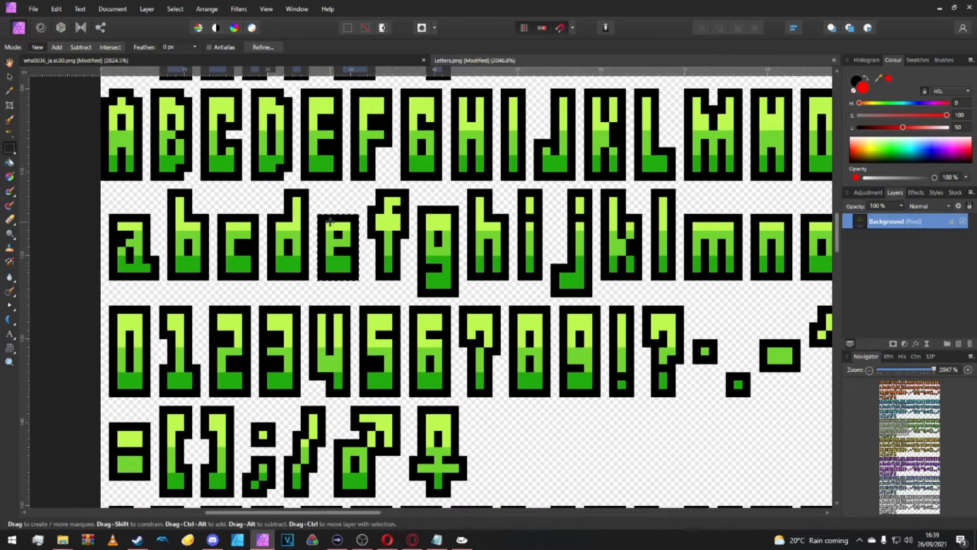
{"action": "scroll", "coordinate": [336, 200], "scroll_direction": "up", "scroll_amount": 5}
{"action": "left_click", "coordinate": [355, 59]}
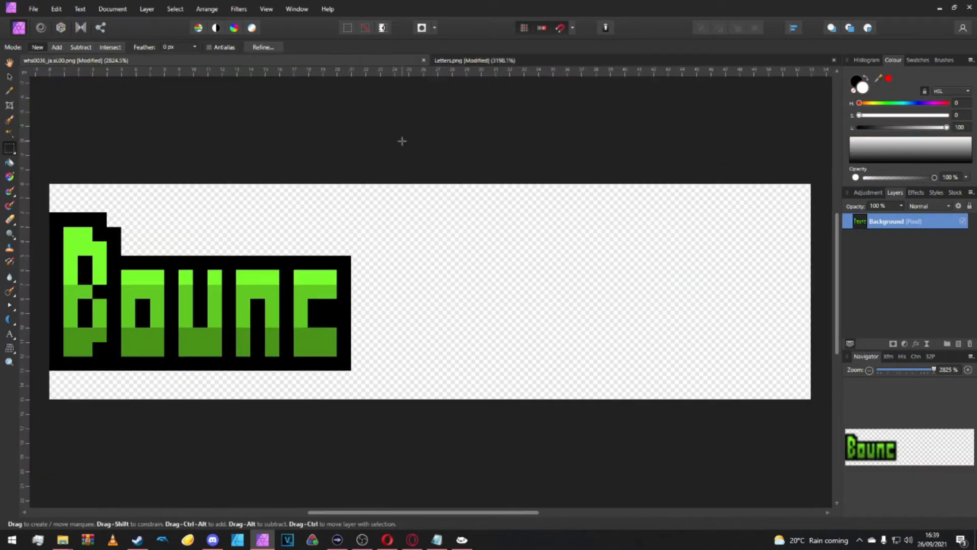
{"action": "key", "text": "ctrl+v"}
{"action": "key", "text": "v"}
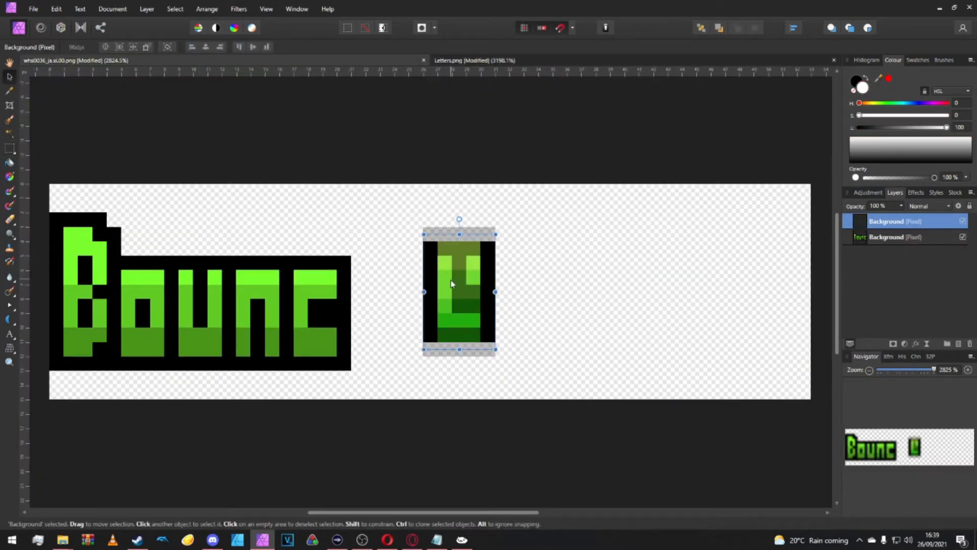
{"action": "left_click_drag", "start_coordinate": [451, 284], "coordinate": [384, 302]}
{"action": "key", "text": "ctrl+d"}
{"action": "left_click", "coordinate": [490, 301]}
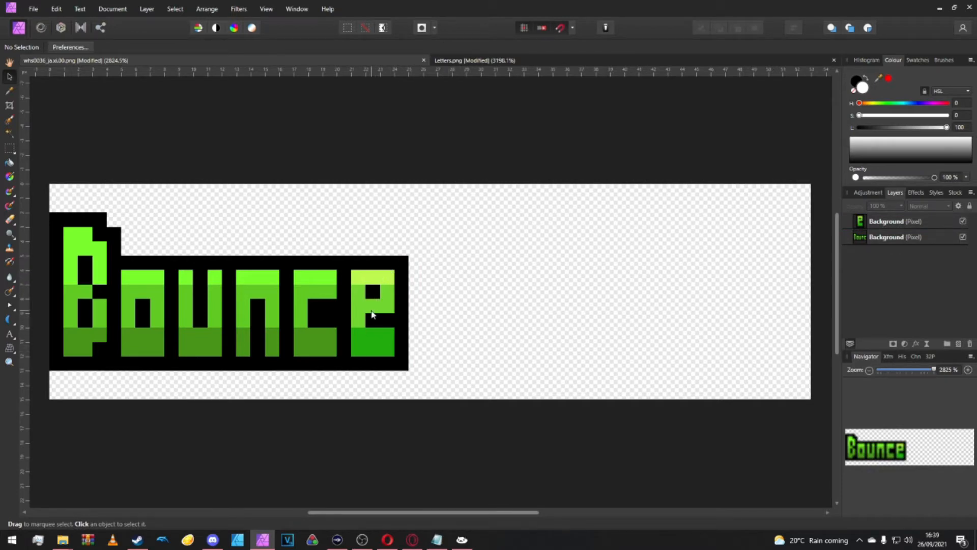
- Compare the green shades of the pasted e with those of the original letters in "Bounce"
{"action": "scroll", "coordinate": [282, 313], "scroll_direction": "down", "scroll_amount": 1}
{"action": "scroll", "coordinate": [282, 316], "scroll_direction": "up", "scroll_amount": 1}
{"action": "scroll", "coordinate": [280, 325], "scroll_direction": "left", "scroll_amount": 3}
{"action": "scroll", "coordinate": [467, 295], "scroll_direction": "up", "scroll_amount": 1}
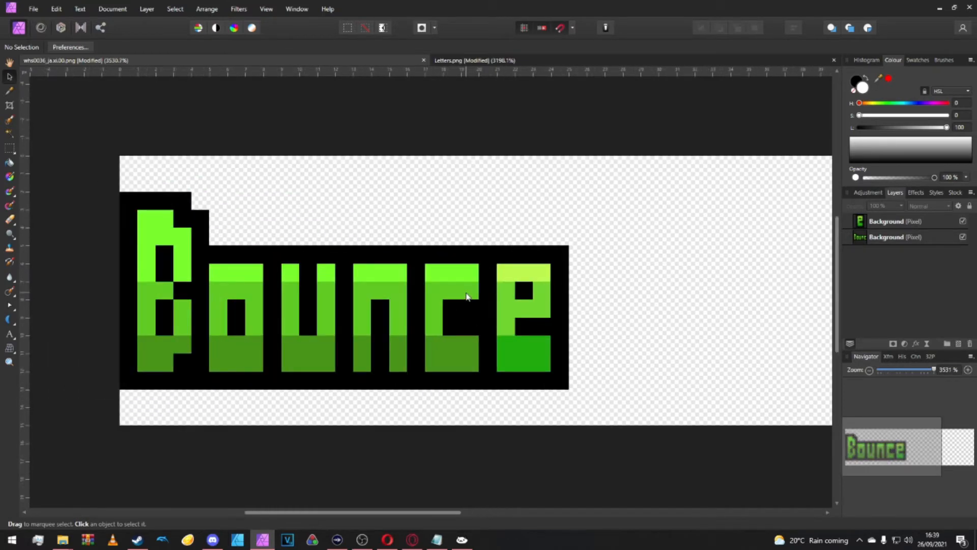
{"action": "scroll", "coordinate": [410, 325], "scroll_direction": "left", "scroll_amount": 2}
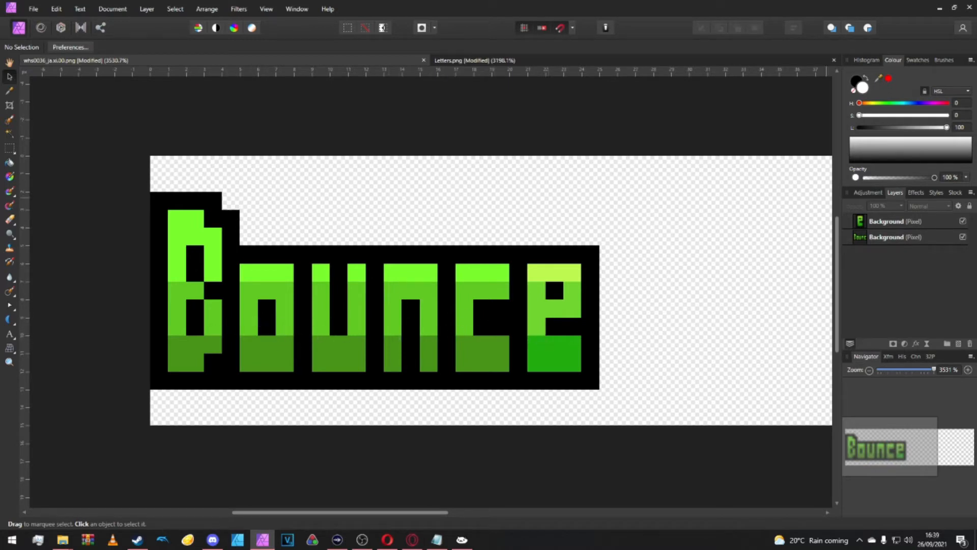
{"action": "scroll", "coordinate": [732, 215], "scroll_direction": "right", "scroll_amount": 1}
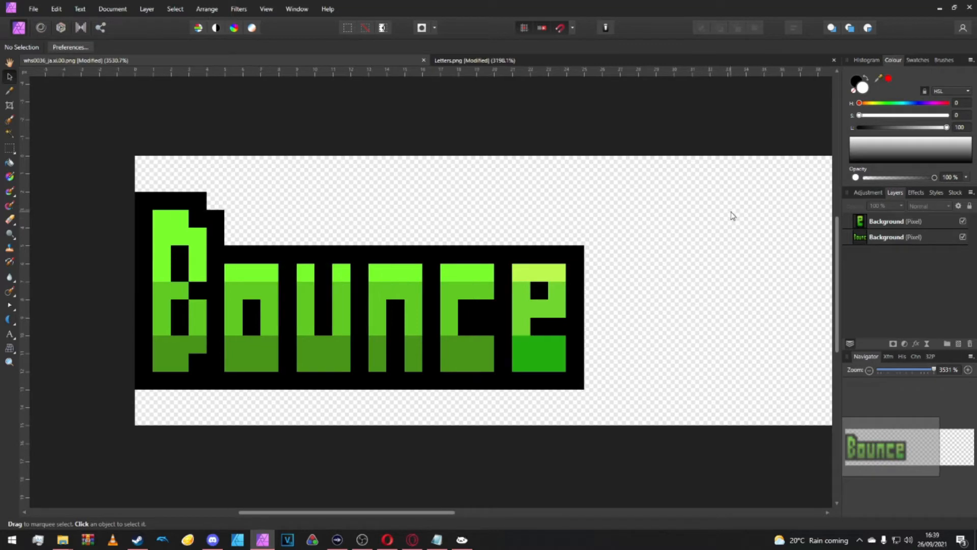
{"action": "scroll", "coordinate": [402, 264], "scroll_direction": "up", "scroll_amount": 1}
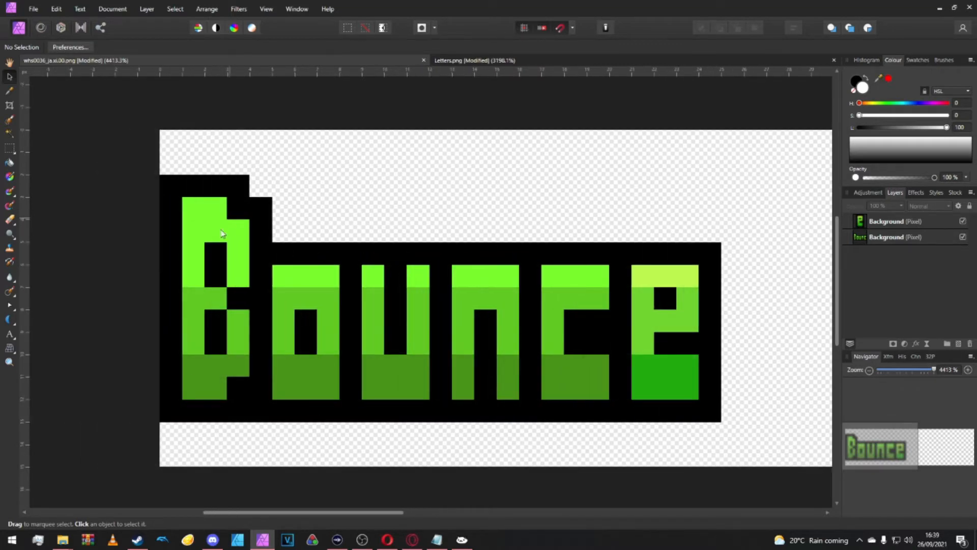
- Select the bright green top bands of the B, o, u, n and c with rectangular marquees in Add mode
{"action": "left_click", "coordinate": [10, 163]}
{"action": "left_click", "coordinate": [10, 147]}
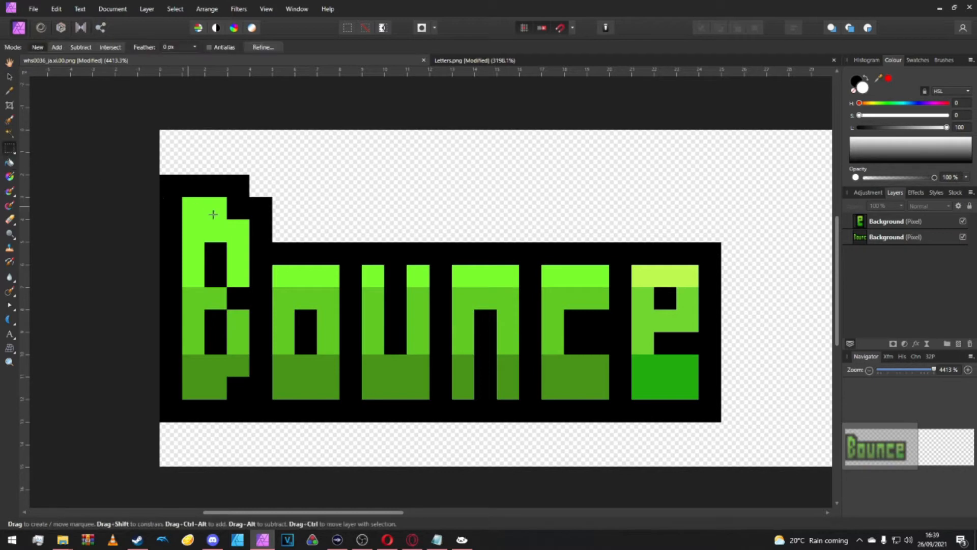
{"action": "scroll", "coordinate": [213, 214], "scroll_direction": "up", "scroll_amount": 2}
{"action": "left_click_drag", "start_coordinate": [165, 188], "coordinate": [236, 258]}
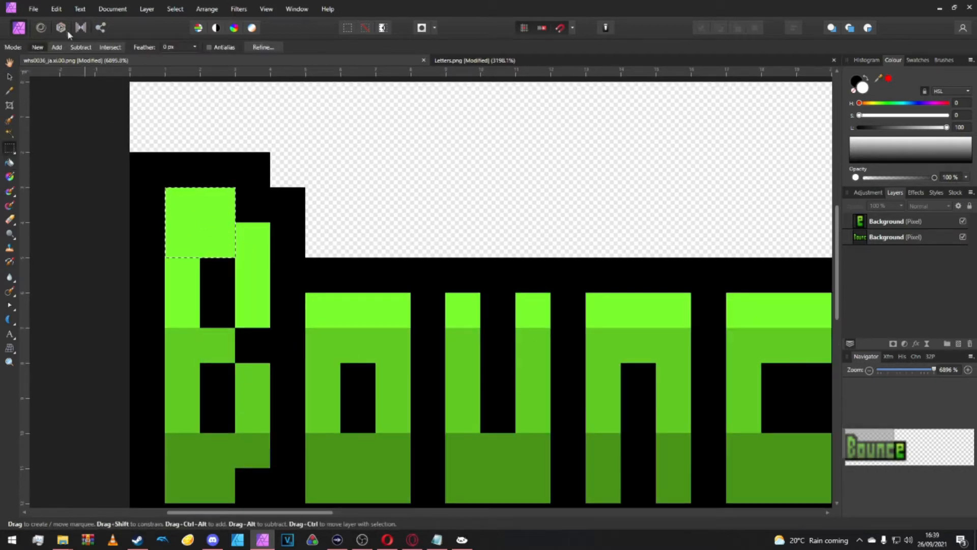
{"action": "left_click", "coordinate": [57, 47]}
{"action": "left_click_drag", "start_coordinate": [170, 262], "coordinate": [203, 311]}
{"action": "mouse_move", "coordinate": [240, 211]}
{"action": "left_mouse_down"}
{"action": "mouse_move", "coordinate": [279, 312]}
{"action": "mouse_move", "coordinate": [436, 327]}
{"action": "mouse_move", "coordinate": [420, 324]}
{"action": "mouse_move", "coordinate": [517, 305]}
{"action": "mouse_move", "coordinate": [546, 316]}
{"action": "left_mouse_up"}
{"action": "scroll", "coordinate": [546, 316], "scroll_direction": "right", "scroll_amount": 5}
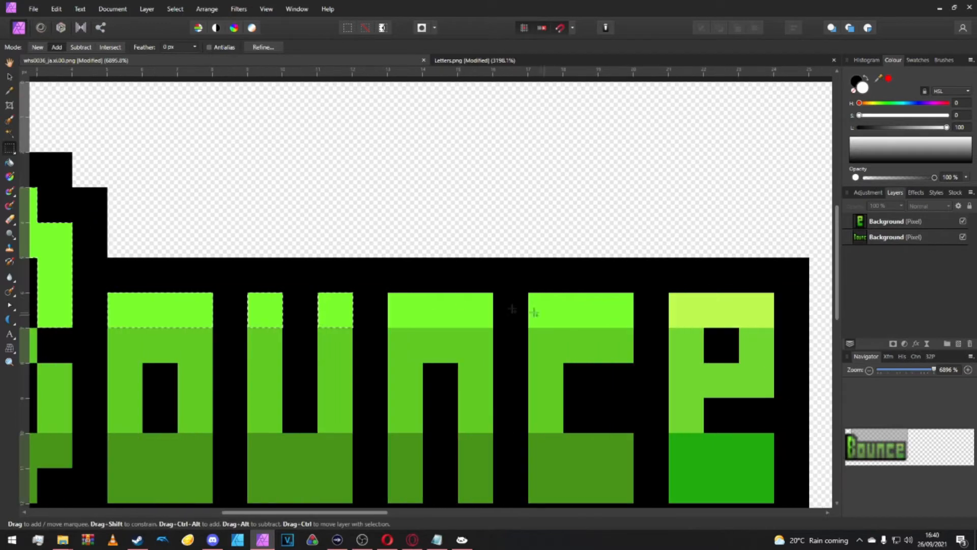
{"action": "left_click_drag", "start_coordinate": [399, 299], "coordinate": [489, 321]}
{"action": "left_click_drag", "start_coordinate": [539, 303], "coordinate": [619, 319]}
- Sample the yellow-green from the top of the e as the current colour and activate the layer holding "Bounc"
{"action": "scroll", "coordinate": [550, 331], "scroll_direction": "down", "scroll_amount": 3}
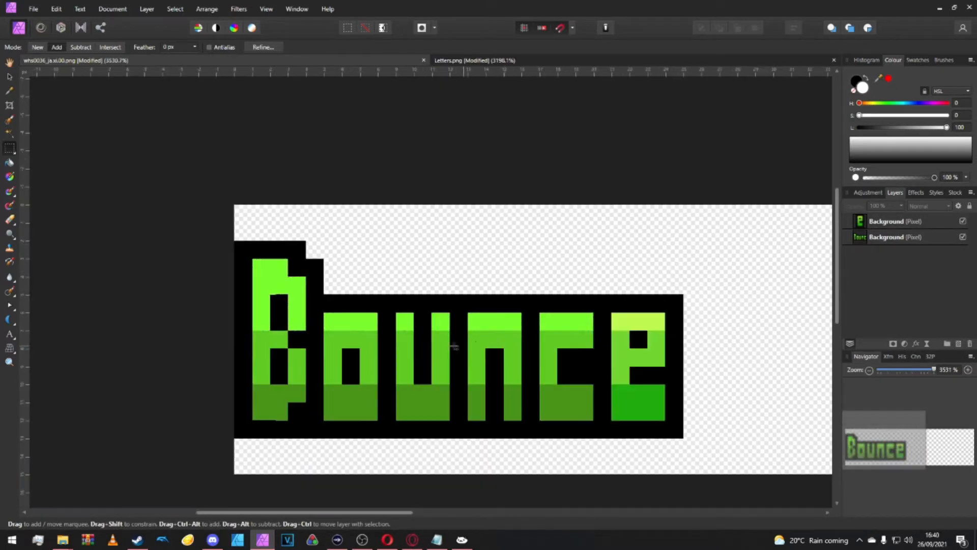
{"action": "scroll", "coordinate": [756, 310], "scroll_direction": "left", "scroll_amount": 1}
{"action": "scroll", "coordinate": [757, 310], "scroll_direction": "up", "scroll_amount": 2}
{"action": "scroll", "coordinate": [759, 299], "scroll_direction": "down", "scroll_amount": 3}
{"action": "scroll", "coordinate": [759, 275], "scroll_direction": "up", "scroll_amount": 1}
{"action": "left_click_drag", "start_coordinate": [883, 83], "coordinate": [654, 307]}
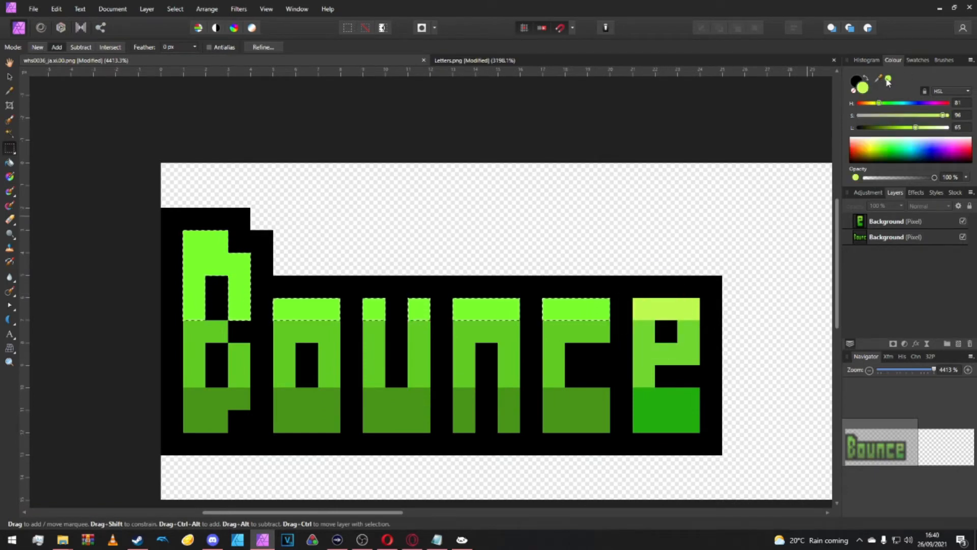
{"action": "left_click", "coordinate": [881, 237]}
- Flood-fill the selected top bands of the B, o, u, n and c with the sampled yellow-green and clear the selection
{"action": "left_click", "coordinate": [10, 176]}
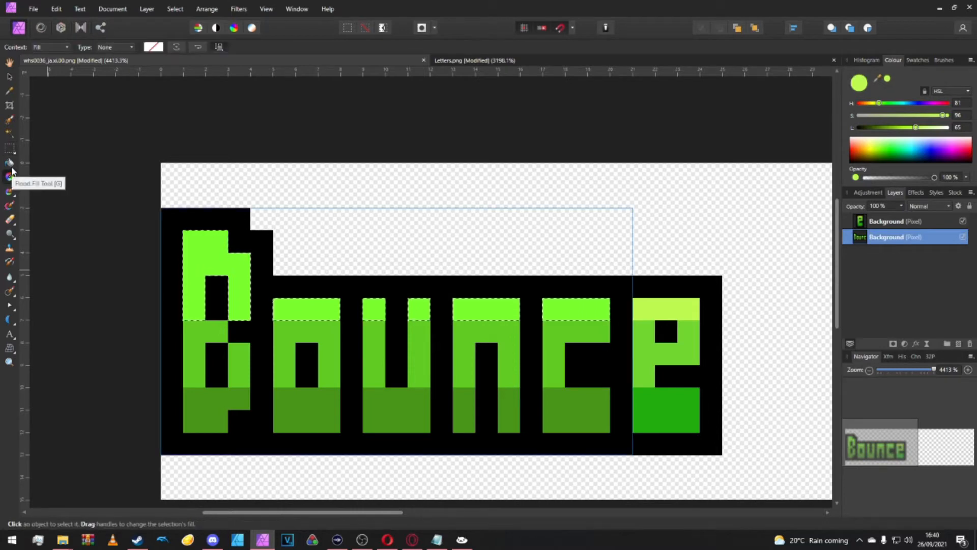
{"action": "left_click", "coordinate": [9, 163]}
{"action": "left_click", "coordinate": [248, 272]}
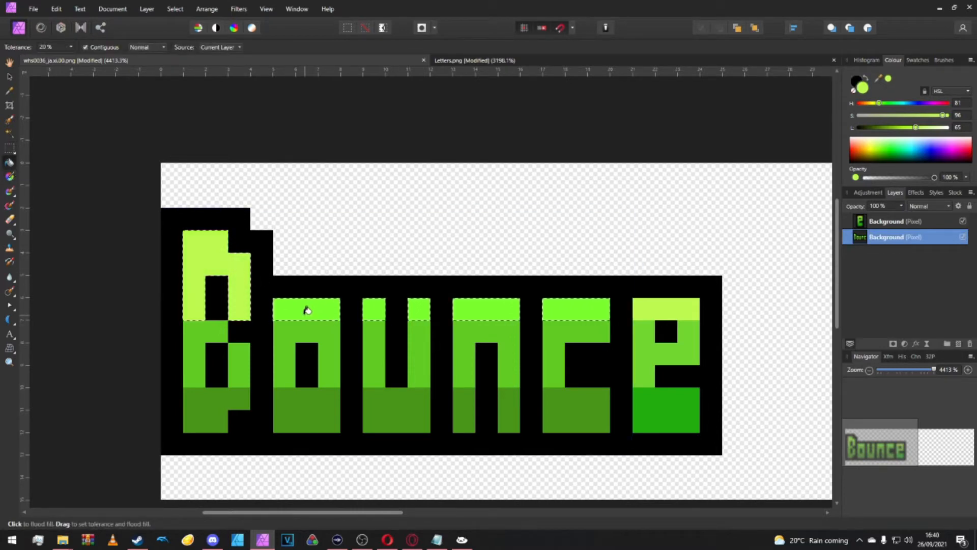
{"action": "left_click", "coordinate": [308, 310]}
{"action": "left_click", "coordinate": [375, 305]}
{"action": "left_click", "coordinate": [416, 305]}
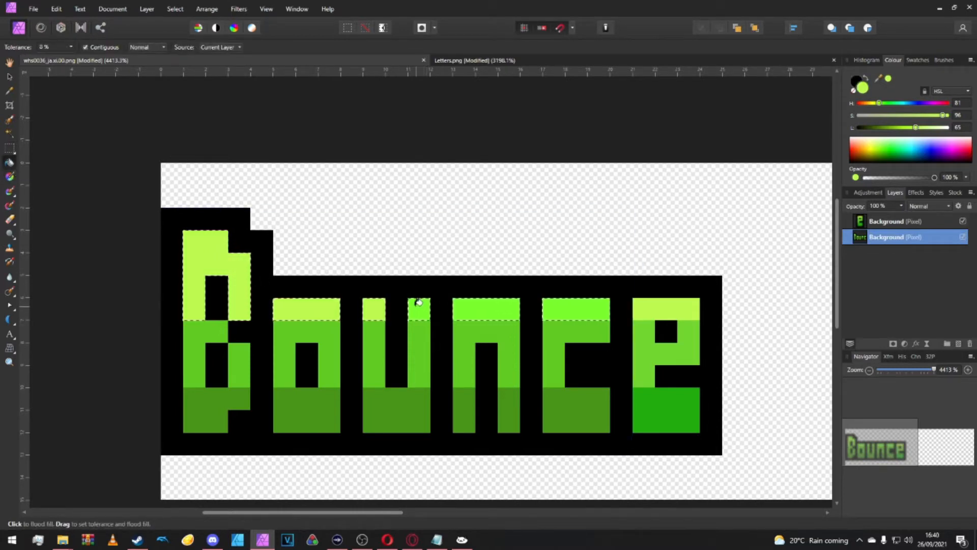
{"action": "left_click", "coordinate": [474, 310]}
{"action": "left_click", "coordinate": [585, 309]}
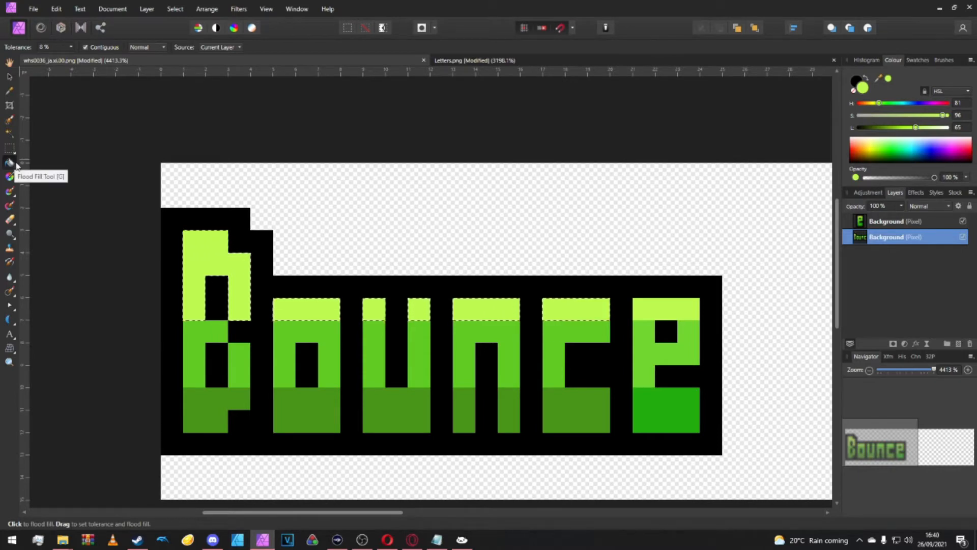
{"action": "key", "text": "m"}
{"action": "key", "text": "ctrl+d"}
- Sample the medium green from the middle of the e and make it the current colour
{"action": "scroll", "coordinate": [100, 259], "scroll_direction": "down", "scroll_amount": 1}
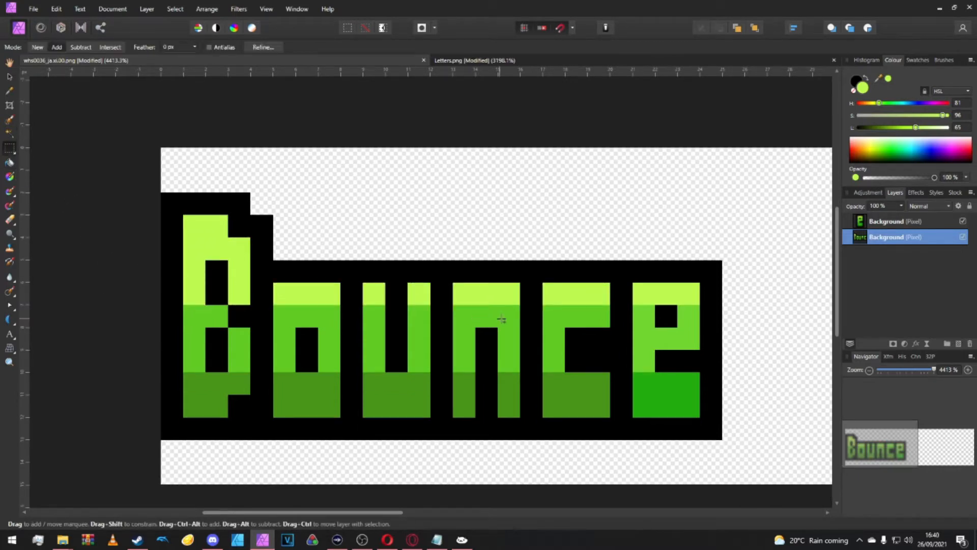
{"action": "scroll", "coordinate": [501, 319], "scroll_direction": "up", "scroll_amount": 2}
{"action": "left_click_drag", "start_coordinate": [876, 82], "coordinate": [636, 333]}
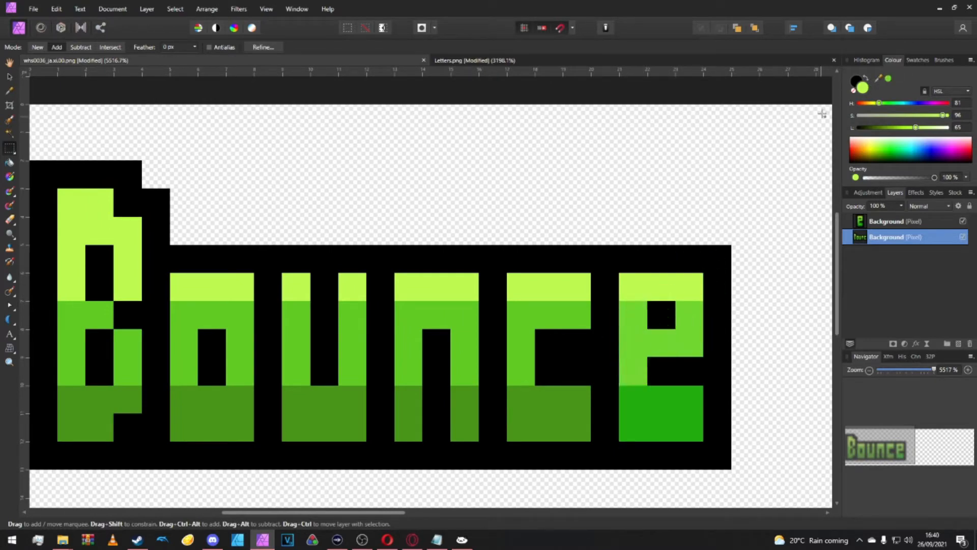
{"action": "left_click", "coordinate": [889, 79]}
{"action": "left_click", "coordinate": [13, 155]}
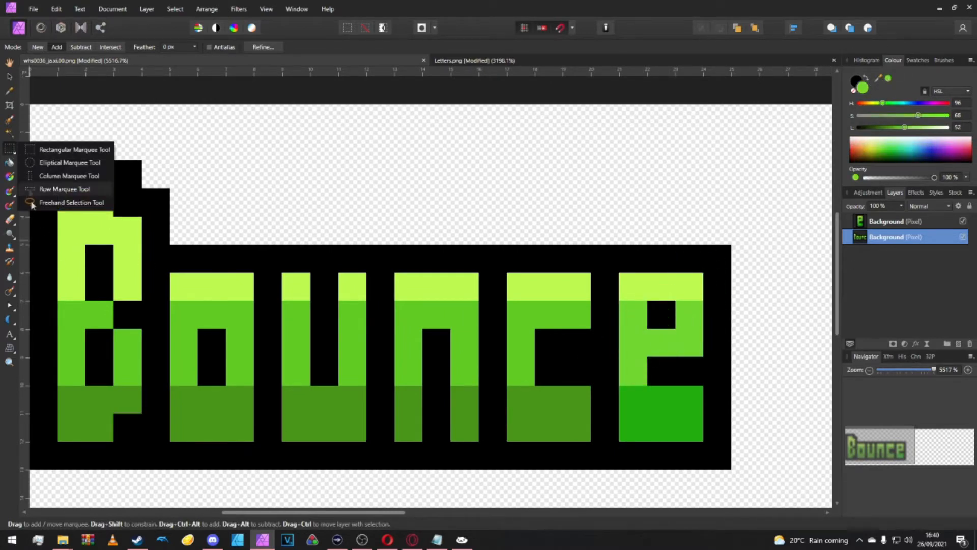
{"action": "left_click", "coordinate": [48, 148]}
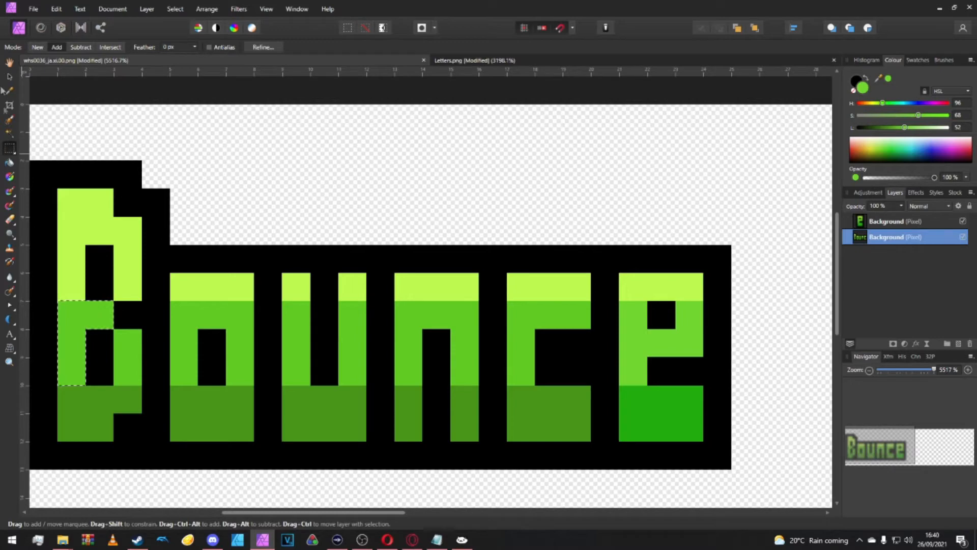
{"action": "left_click", "coordinate": [10, 132]}
{"action": "left_click", "coordinate": [123, 342]}
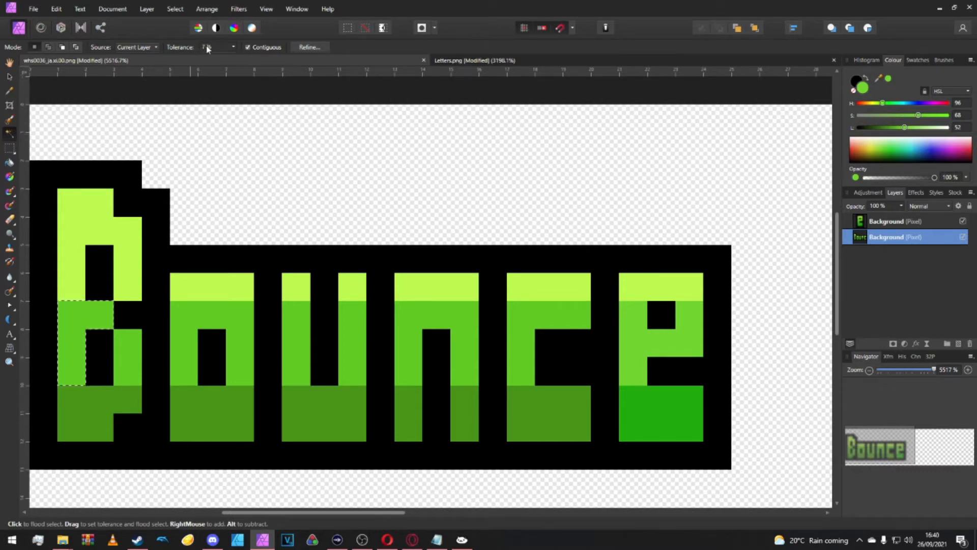
{"action": "left_click", "coordinate": [182, 322], "text": "shift"}
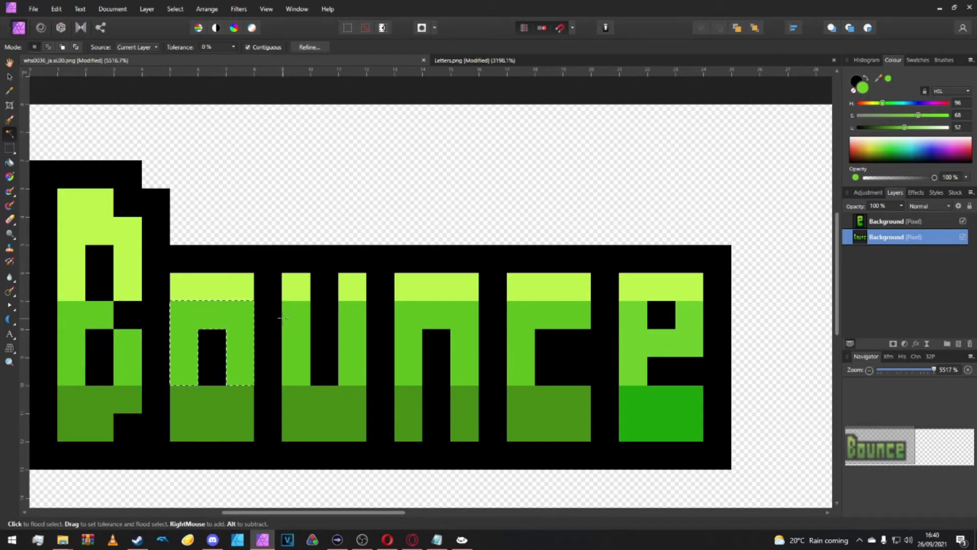
- Flood-select the medium green middle bands of the letters in "Bounce", adding each area to the selection
{"action": "left_click", "coordinate": [349, 311]}
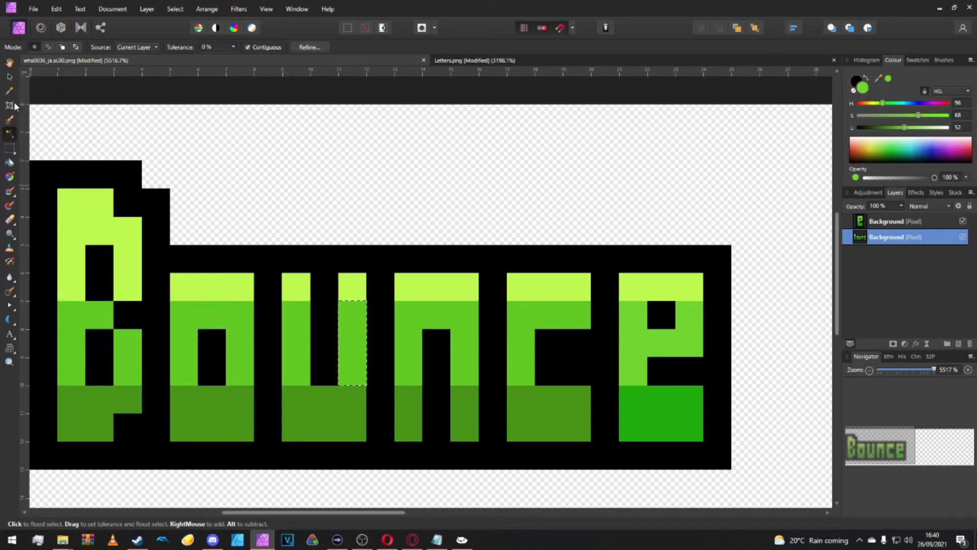
{"action": "left_click", "coordinate": [49, 47]}
{"action": "left_click", "coordinate": [99, 313]}
{"action": "left_click", "coordinate": [124, 350]}
{"action": "left_click", "coordinate": [184, 351]}
{"action": "left_click", "coordinate": [295, 336]}
{"action": "left_click", "coordinate": [436, 312]}
{"action": "left_click", "coordinate": [521, 326]}
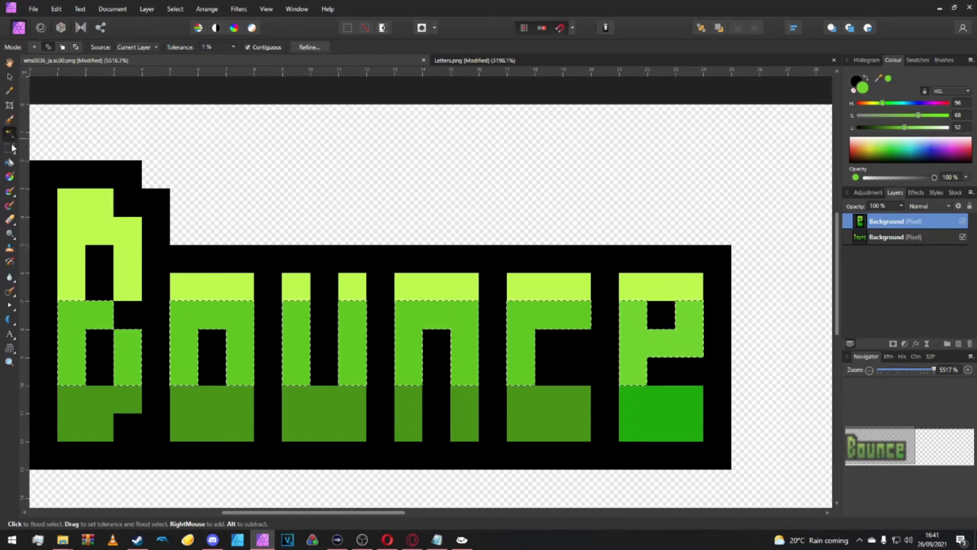
- Flood-fill the selected middle bands with the sampled medium green and clear the selection
{"action": "left_click", "coordinate": [9, 162]}
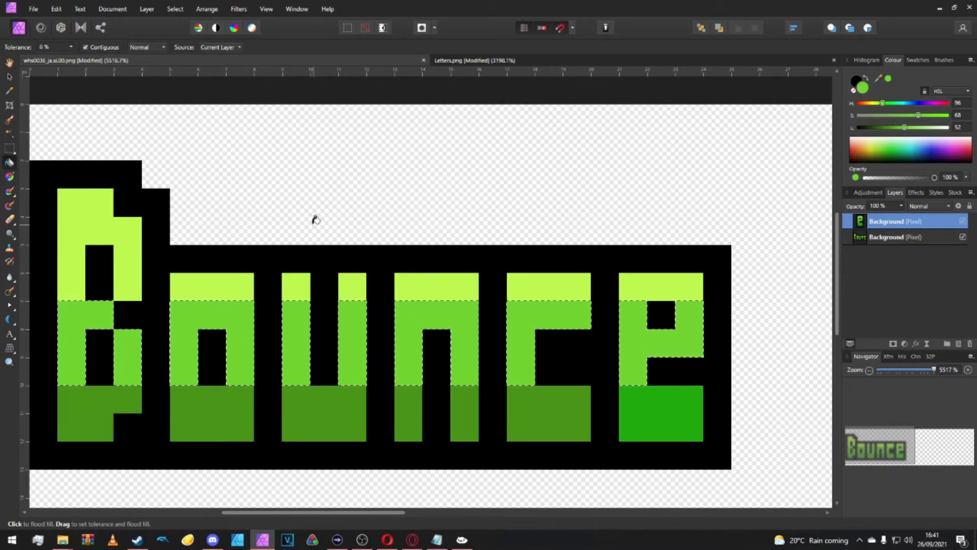
{"action": "key", "text": "m"}
{"action": "key", "text": "ctrl+d"}
- Activate the layer holding "Bounc" and flood-select the dark green bottom bands of the B, o, u, n and c
{"action": "scroll", "coordinate": [315, 219], "scroll_direction": "down", "scroll_amount": 3}
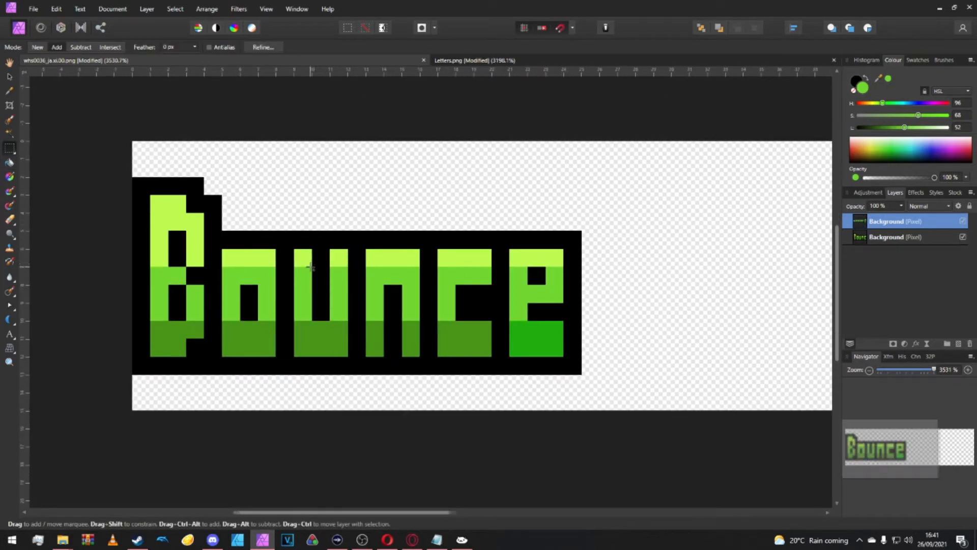
{"action": "scroll", "coordinate": [561, 306], "scroll_direction": "up", "scroll_amount": 2}
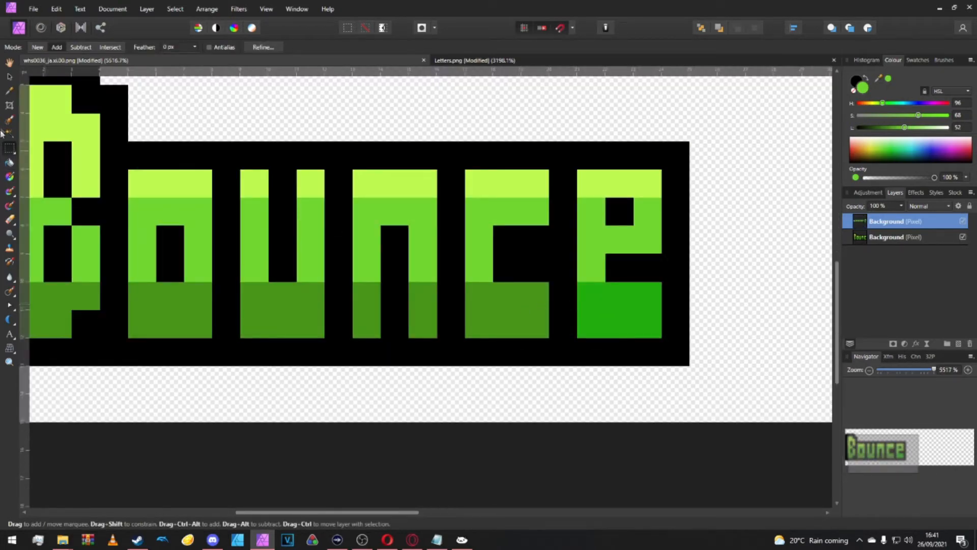
{"action": "left_click", "coordinate": [15, 133]}
{"action": "scroll", "coordinate": [61, 285], "scroll_direction": "left", "scroll_amount": 1}
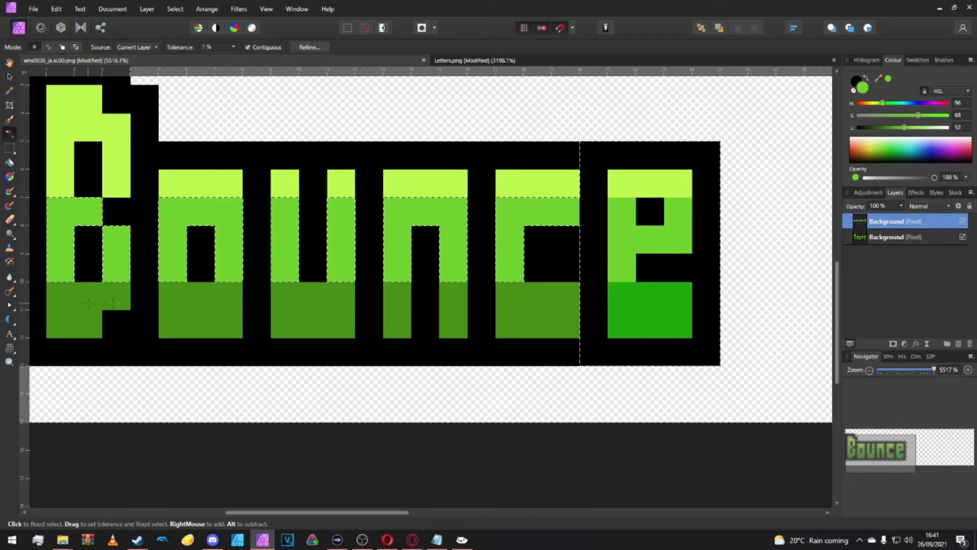
{"action": "left_click", "coordinate": [932, 236]}
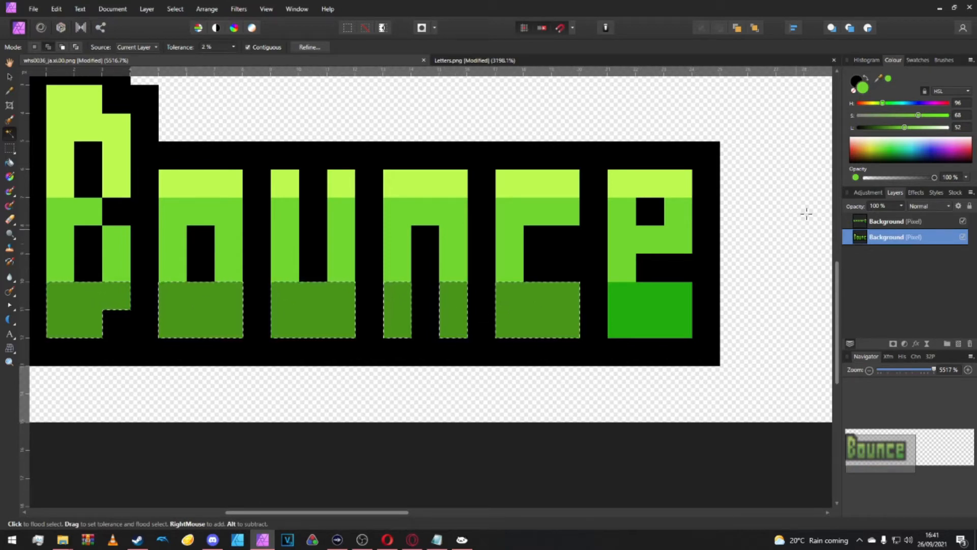
- Sample the dark green from the bottom of the e and flood-fill the selected bottom bands of "Bounc" with it
{"action": "left_click_drag", "start_coordinate": [878, 79], "coordinate": [662, 310]}
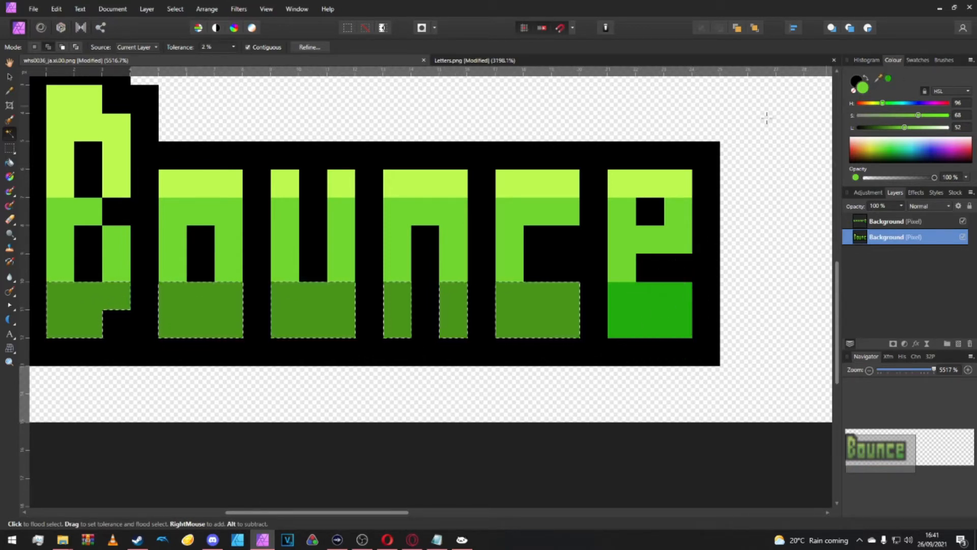
{"action": "left_click", "coordinate": [12, 150]}
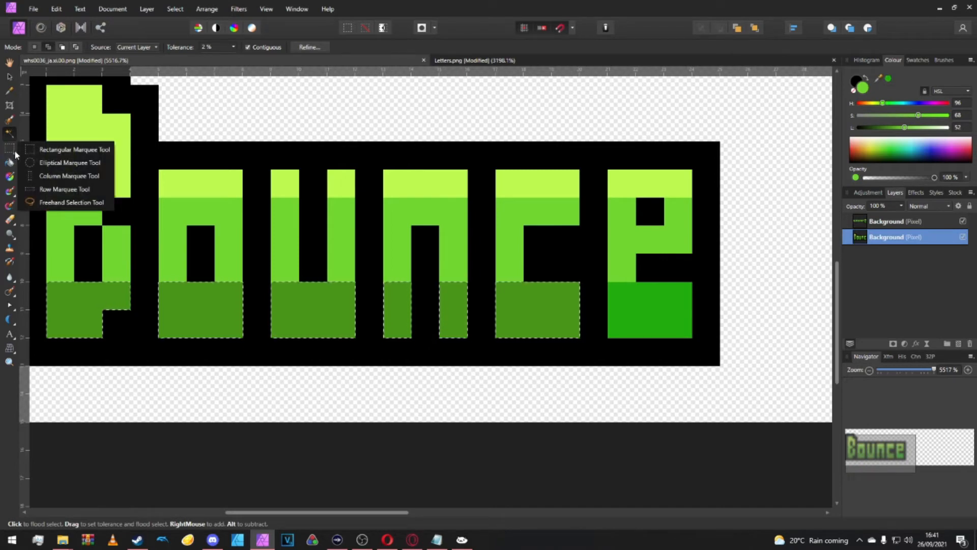
{"action": "left_click", "coordinate": [51, 149]}
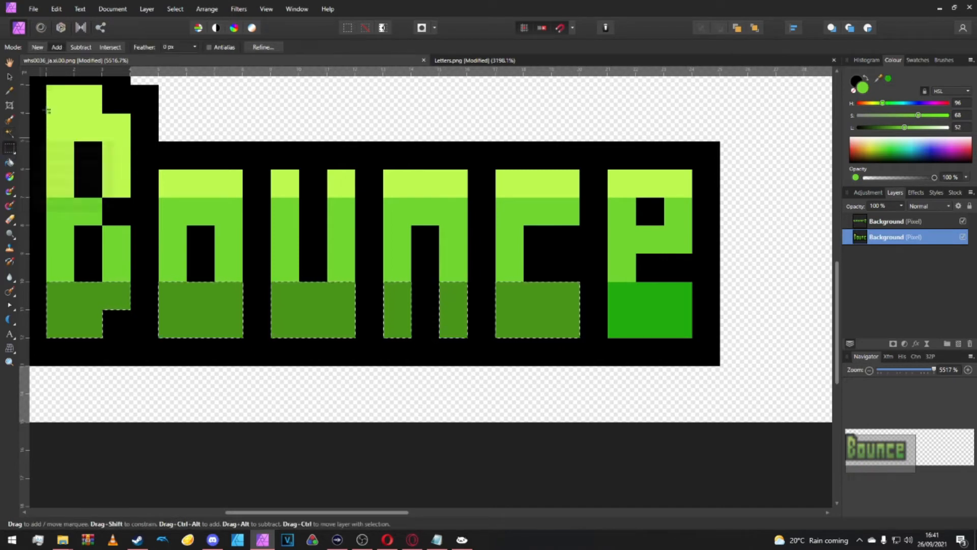
{"action": "left_click", "coordinate": [10, 164]}
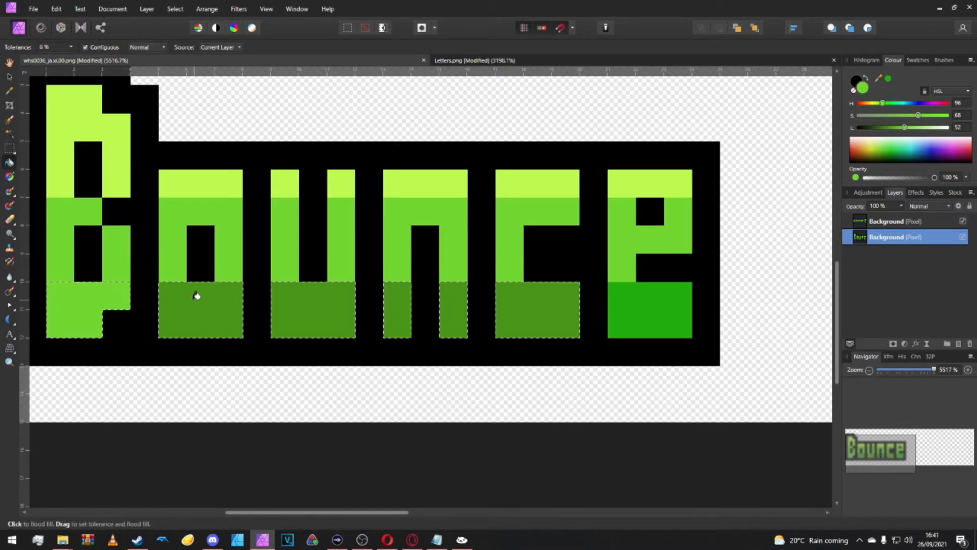
{"action": "left_click", "coordinate": [889, 78]}
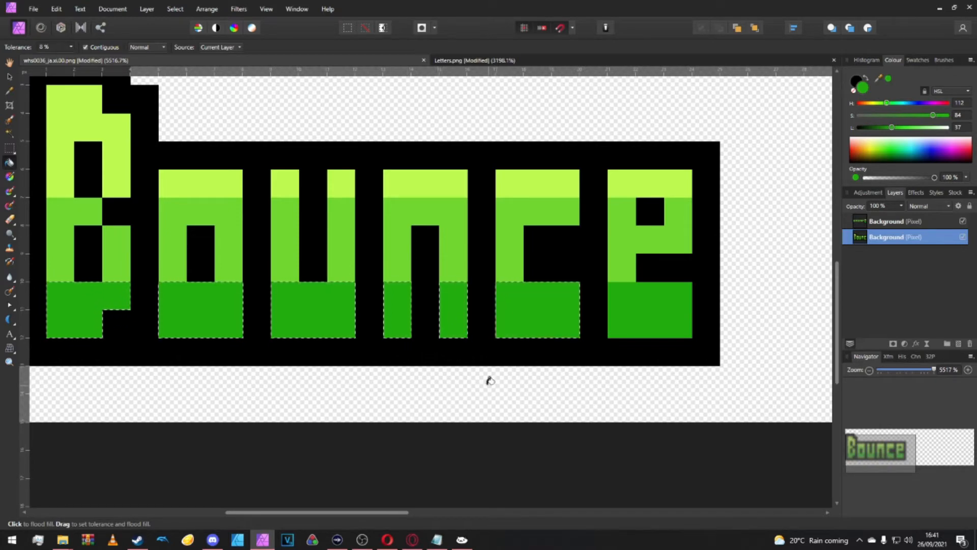
- Clear the selection around the filled bottom bands of "Bounce"
{"action": "key", "text": "m"}
{"action": "scroll", "coordinate": [486, 379], "scroll_direction": "down", "scroll_amount": 3}
{"action": "scroll", "coordinate": [413, 308], "scroll_direction": "up", "scroll_amount": 1}
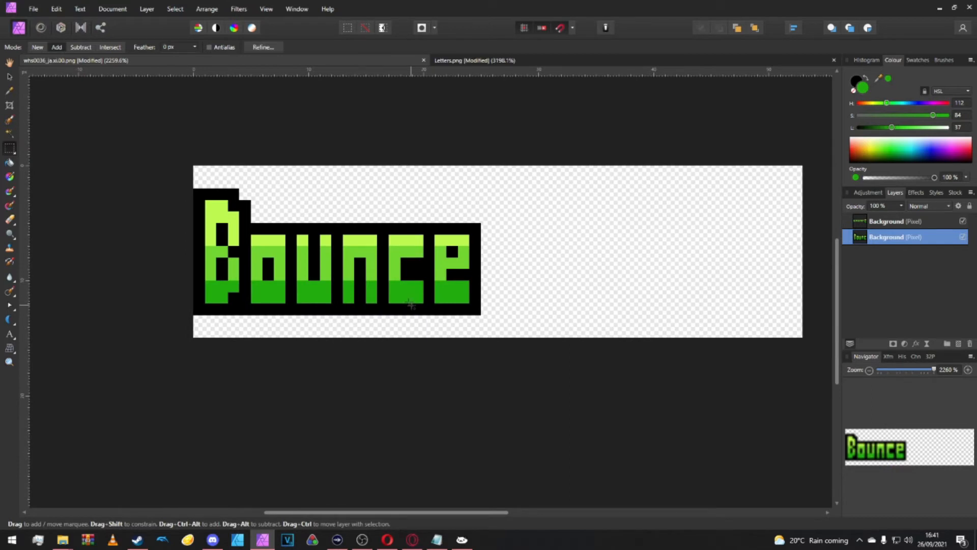
- Look through the differently coloured alphabets in Letters.png and compare them with the edited move-name image
{"action": "left_click", "coordinate": [458, 61]}
{"action": "scroll", "coordinate": [539, 285], "scroll_direction": "down", "scroll_amount": 10}
{"action": "scroll", "coordinate": [491, 181], "scroll_direction": "down", "scroll_amount": 2}
{"action": "scroll", "coordinate": [492, 180], "scroll_direction": "right", "scroll_amount": 3}
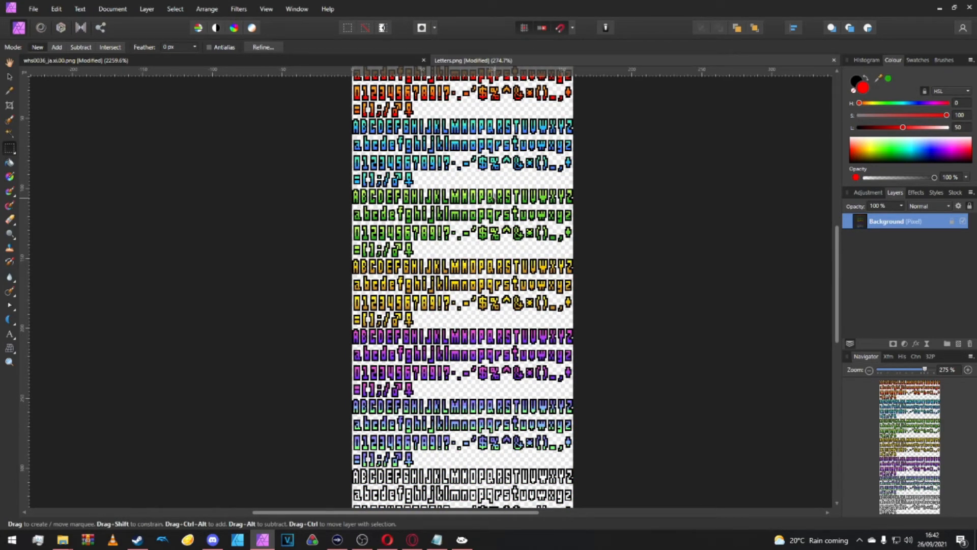
{"action": "scroll", "coordinate": [492, 196], "scroll_direction": "down", "scroll_amount": 5}
{"action": "scroll", "coordinate": [493, 194], "scroll_direction": "up", "scroll_amount": 9}
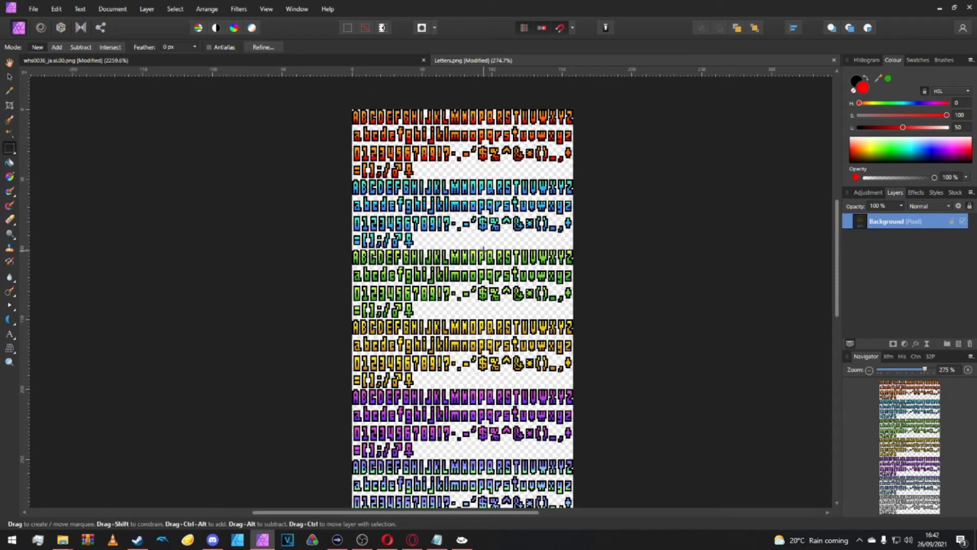
{"action": "scroll", "coordinate": [484, 249], "scroll_direction": "down", "scroll_amount": 1}
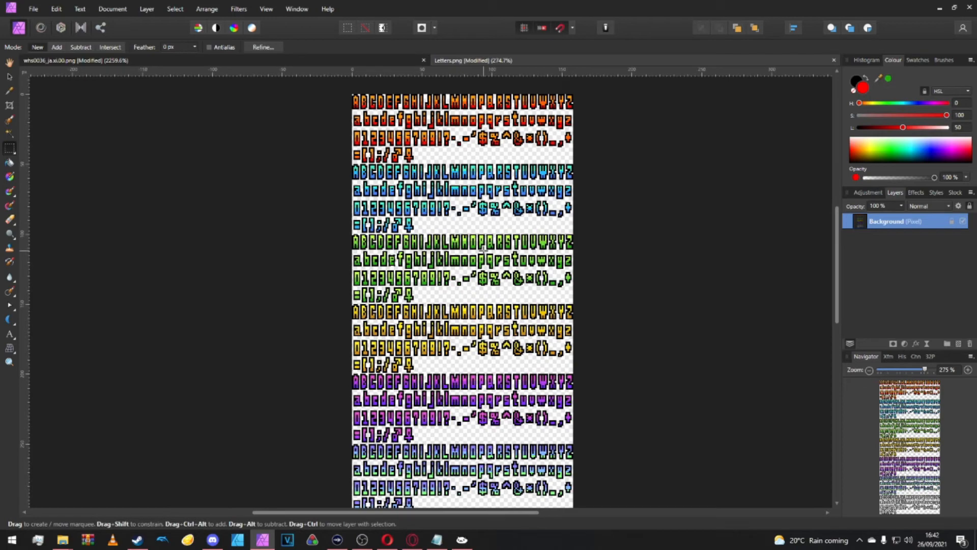
{"action": "scroll", "coordinate": [484, 250], "scroll_direction": "down", "scroll_amount": 5}
{"action": "scroll", "coordinate": [454, 388], "scroll_direction": "down", "scroll_amount": 1}
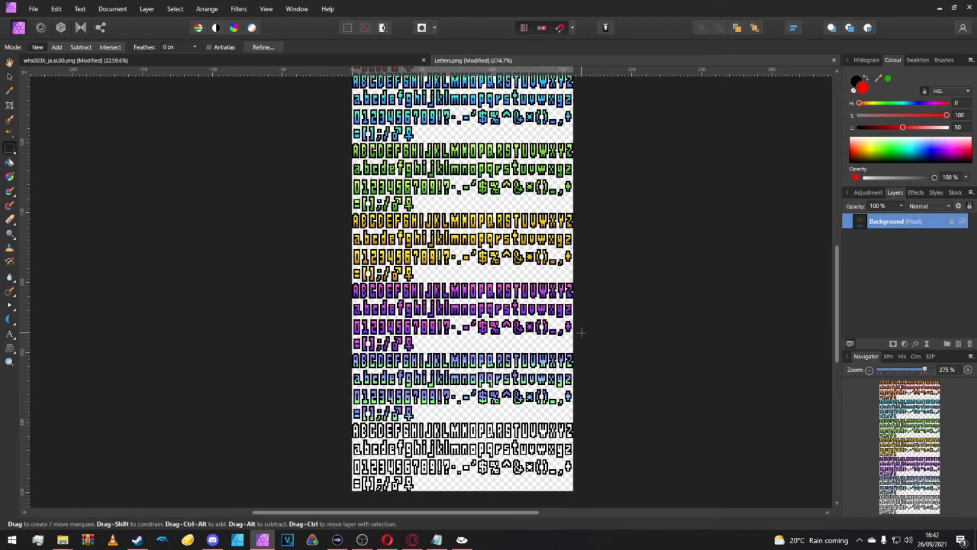
{"action": "scroll", "coordinate": [528, 268], "scroll_direction": "up", "scroll_amount": 4}
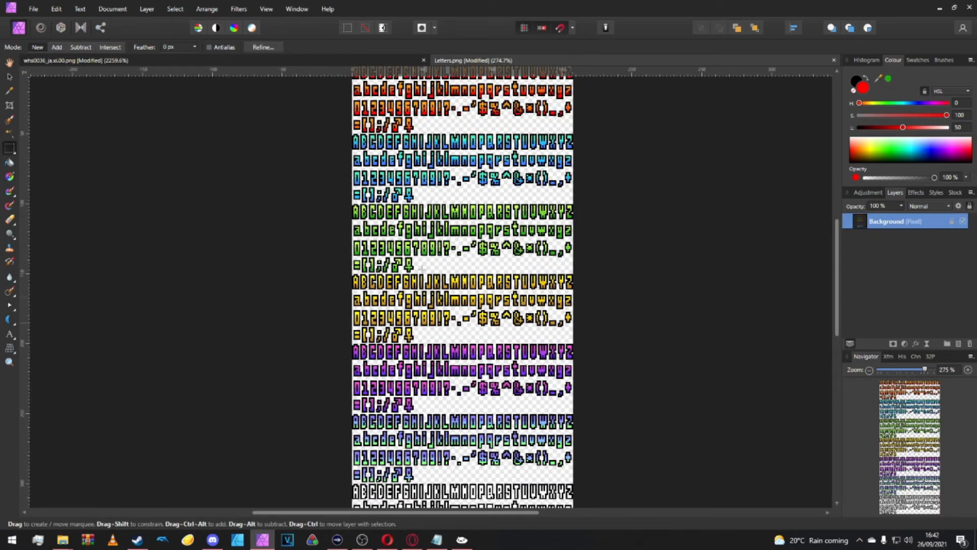
{"action": "scroll", "coordinate": [447, 262], "scroll_direction": "up", "scroll_amount": 2}
{"action": "scroll", "coordinate": [443, 164], "scroll_direction": "up", "scroll_amount": 2}
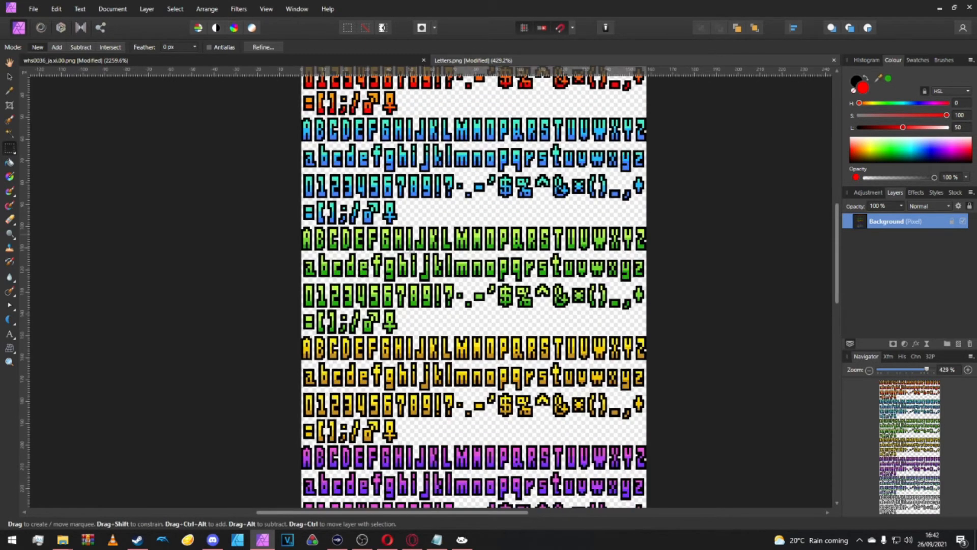
{"action": "scroll", "coordinate": [473, 290], "scroll_direction": "up", "scroll_amount": 3}
{"action": "scroll", "coordinate": [474, 291], "scroll_direction": "down", "scroll_amount": 4}
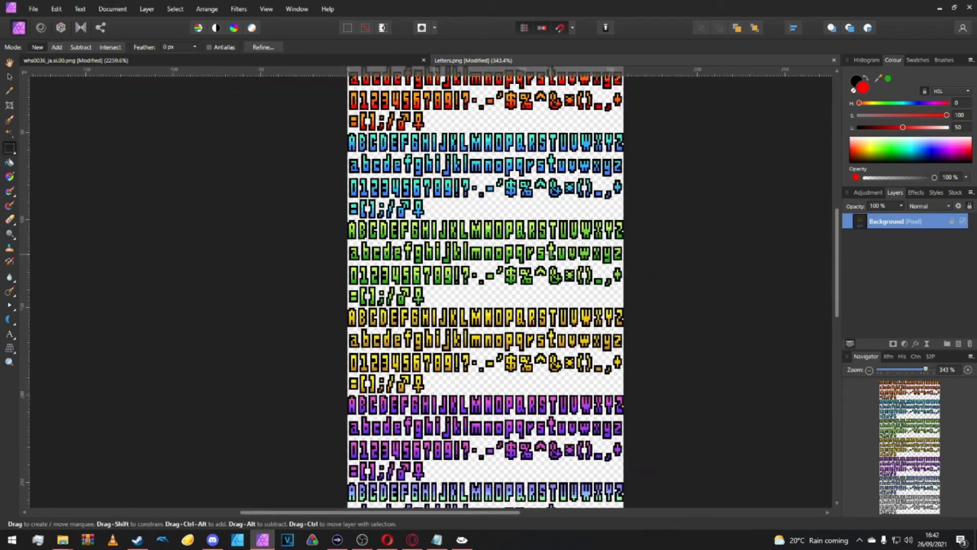
{"action": "scroll", "coordinate": [455, 287], "scroll_direction": "down", "scroll_amount": 2}
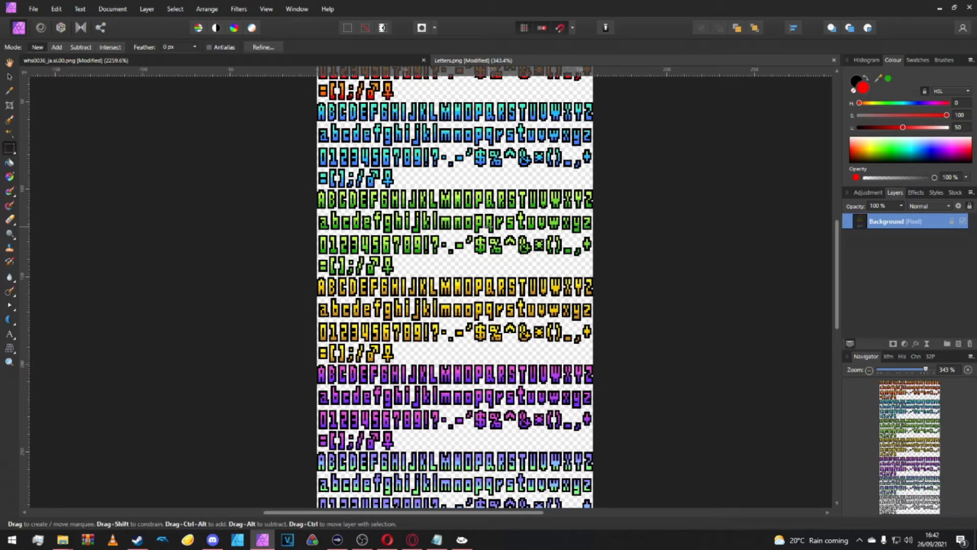
{"action": "scroll", "coordinate": [473, 193], "scroll_direction": "up", "scroll_amount": 1}
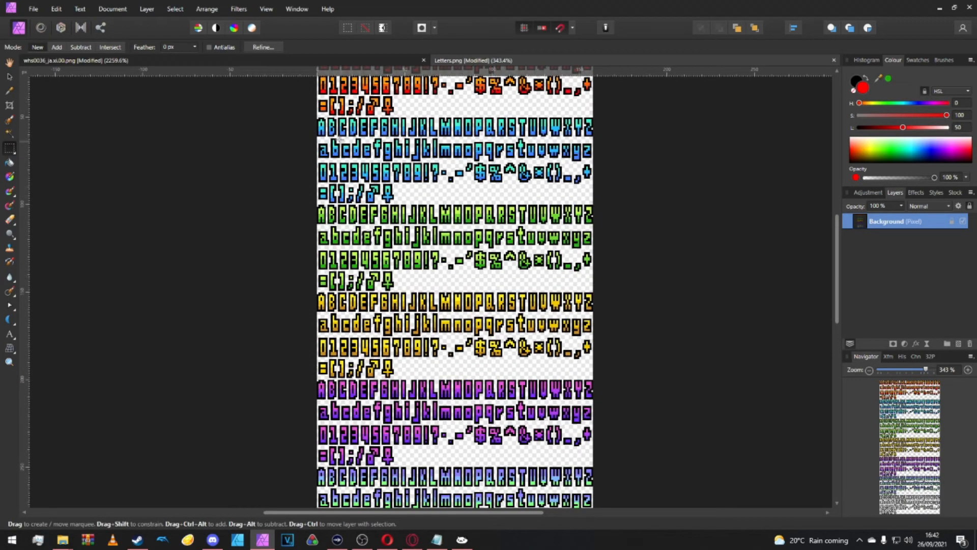
{"action": "left_click", "coordinate": [330, 60]}
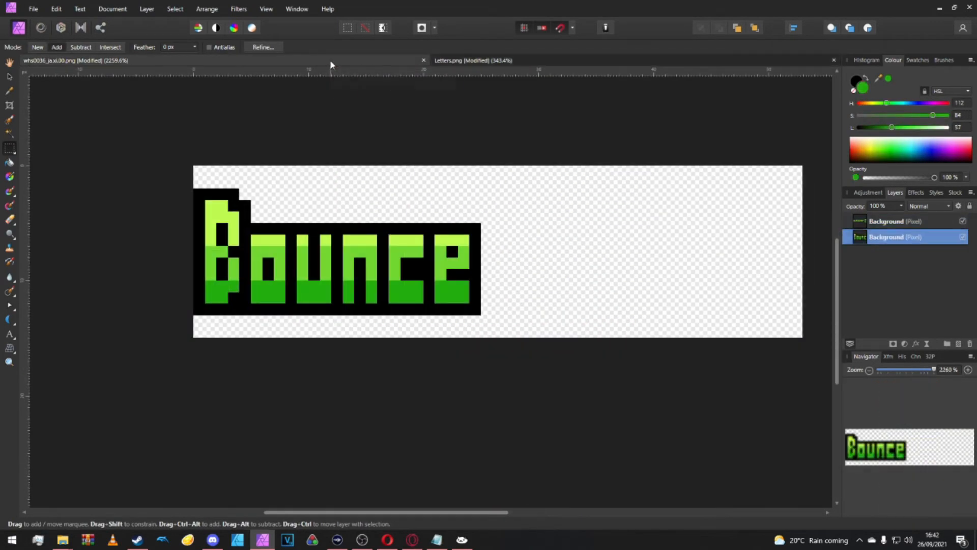
- Copy the green lowercase r from Letters.png into the move-name image and move it into the empty area beyond "Bounce"
{"action": "left_click", "coordinate": [469, 61]}
{"action": "scroll", "coordinate": [463, 320], "scroll_direction": "up", "scroll_amount": 10}
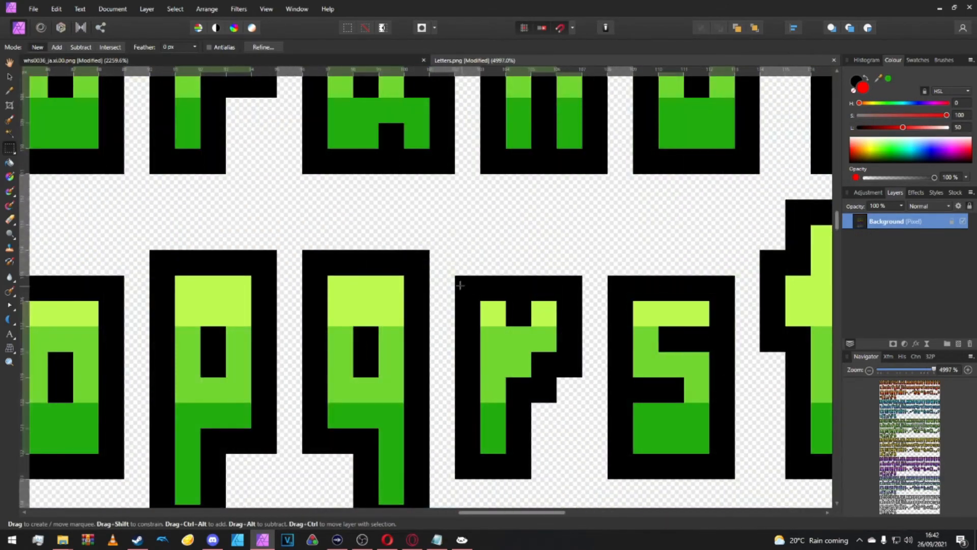
{"action": "left_click_drag", "start_coordinate": [460, 285], "coordinate": [572, 479]}
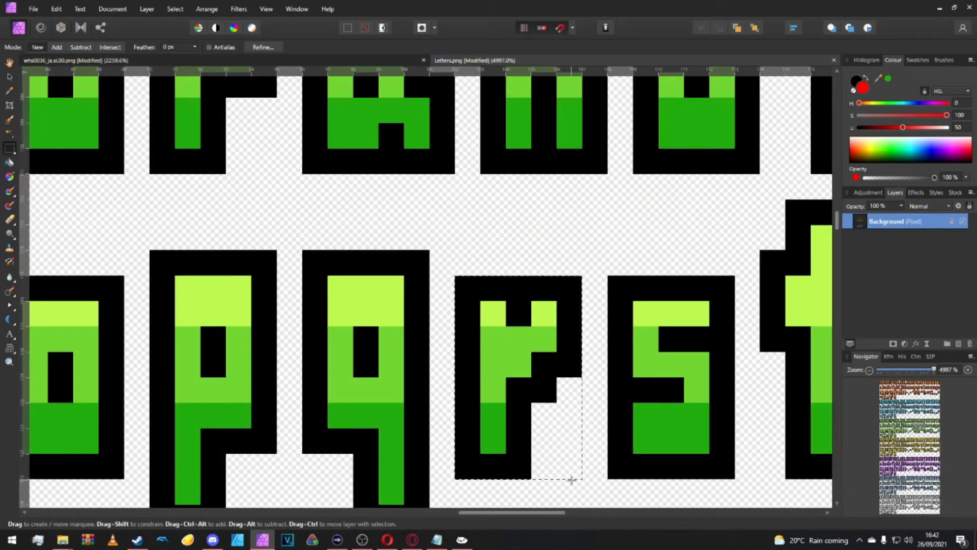
{"action": "key", "text": "ctrl+c"}
{"action": "left_click", "coordinate": [384, 60]}
{"action": "key", "text": "ctrl+v"}
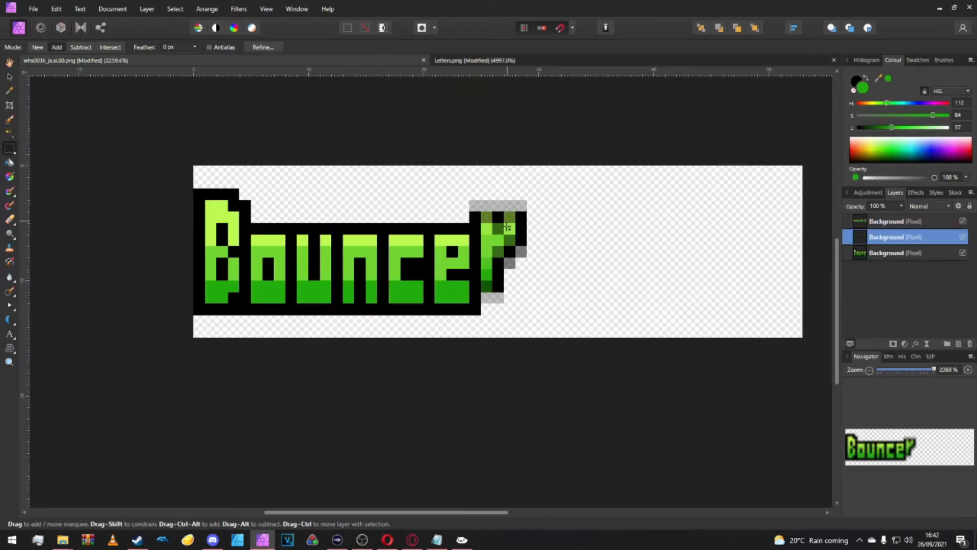
{"action": "key", "text": "v"}
{"action": "left_click_drag", "start_coordinate": [506, 227], "coordinate": [622, 192]}
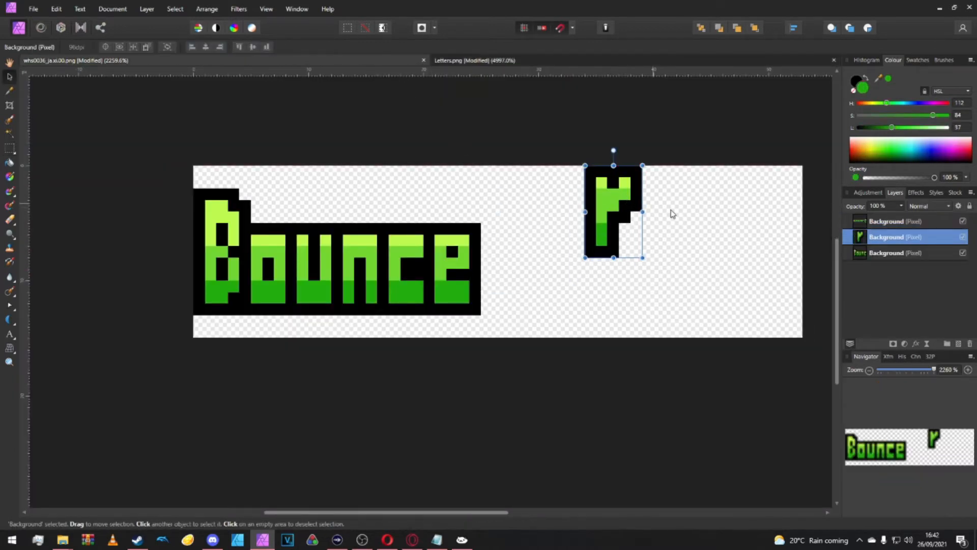
{"action": "scroll", "coordinate": [671, 214], "scroll_direction": "right", "scroll_amount": 1}
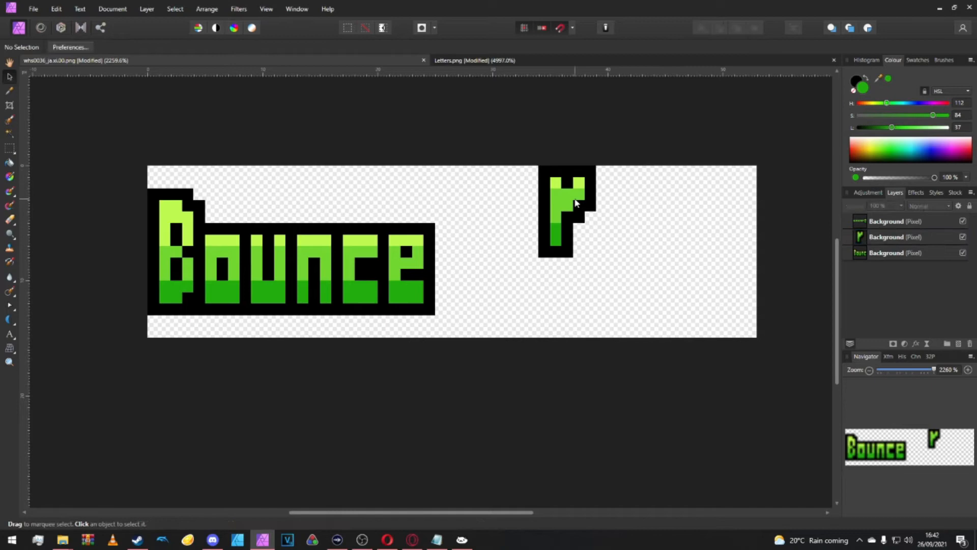
- Place the r directly after the e on the same baseline, overlapping their black outlines by one pixel
{"action": "left_click_drag", "start_coordinate": [576, 202], "coordinate": [484, 260]}
{"action": "left_click", "coordinate": [595, 251]}
{"action": "left_click", "coordinate": [473, 261]}
{"action": "left_click", "coordinate": [573, 262]}
{"action": "scroll", "coordinate": [463, 254], "scroll_direction": "up", "scroll_amount": 2}
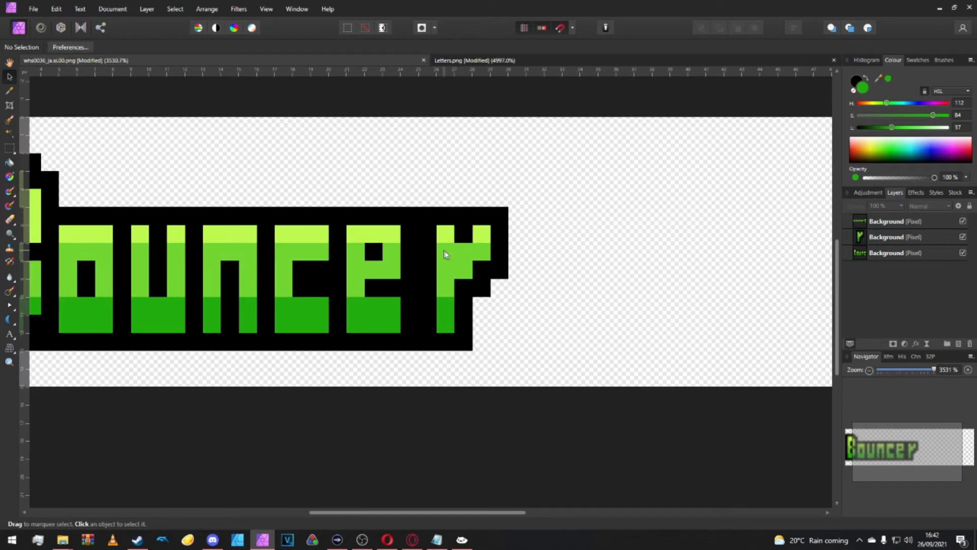
{"action": "left_click", "coordinate": [449, 254]}
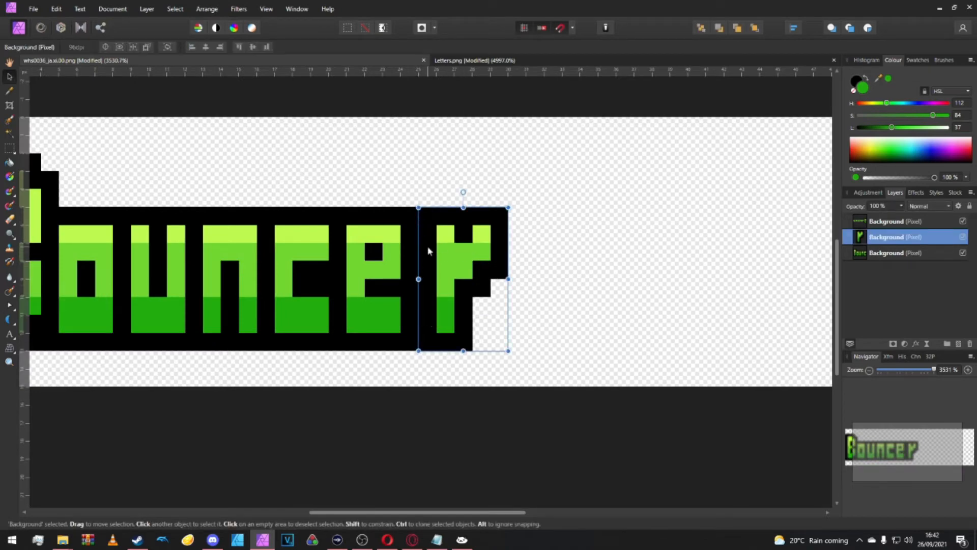
{"action": "left_click_drag", "start_coordinate": [456, 265], "coordinate": [415, 267]}
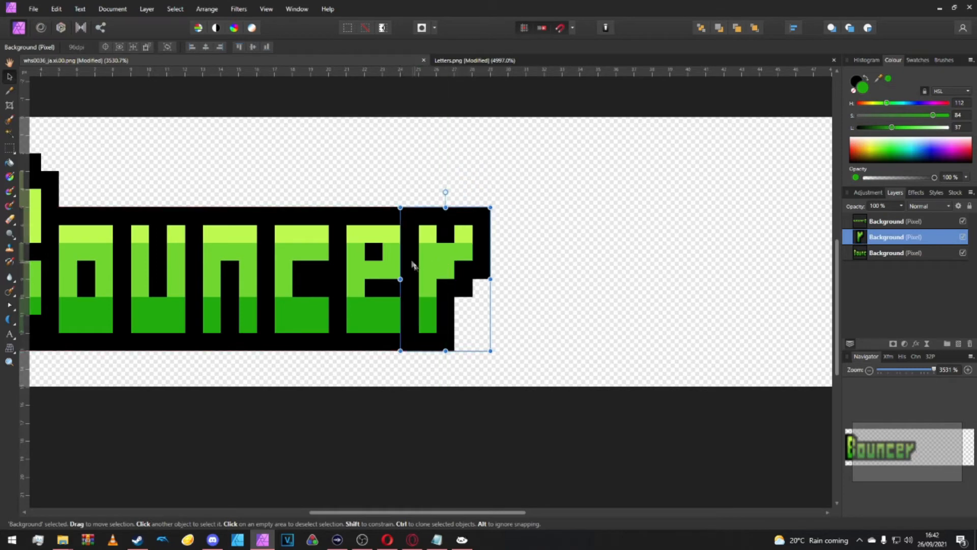
{"action": "left_click", "coordinate": [684, 304]}
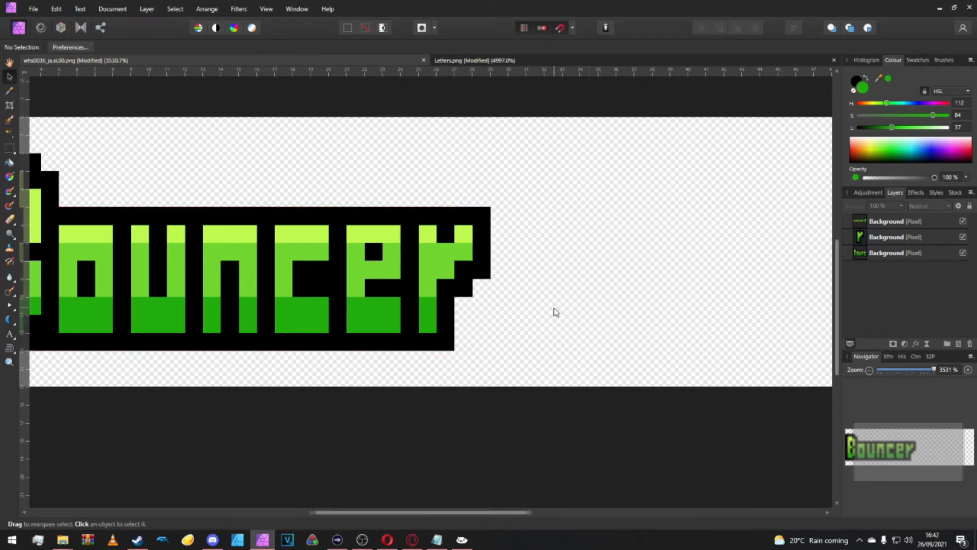
- Marquee-select the green capital R in Letters.png and copy it
{"action": "scroll", "coordinate": [556, 312], "scroll_direction": "down", "scroll_amount": 5}
{"action": "scroll", "coordinate": [513, 308], "scroll_direction": "up", "scroll_amount": 2}
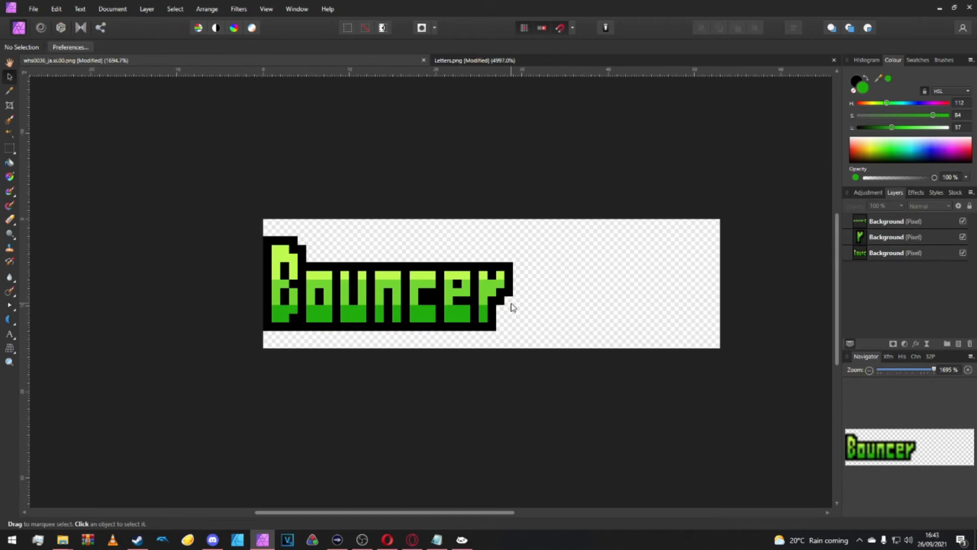
{"action": "left_click", "coordinate": [478, 60]}
{"action": "scroll", "coordinate": [733, 224], "scroll_direction": "down", "scroll_amount": 8}
{"action": "scroll", "coordinate": [711, 218], "scroll_direction": "down", "scroll_amount": 2}
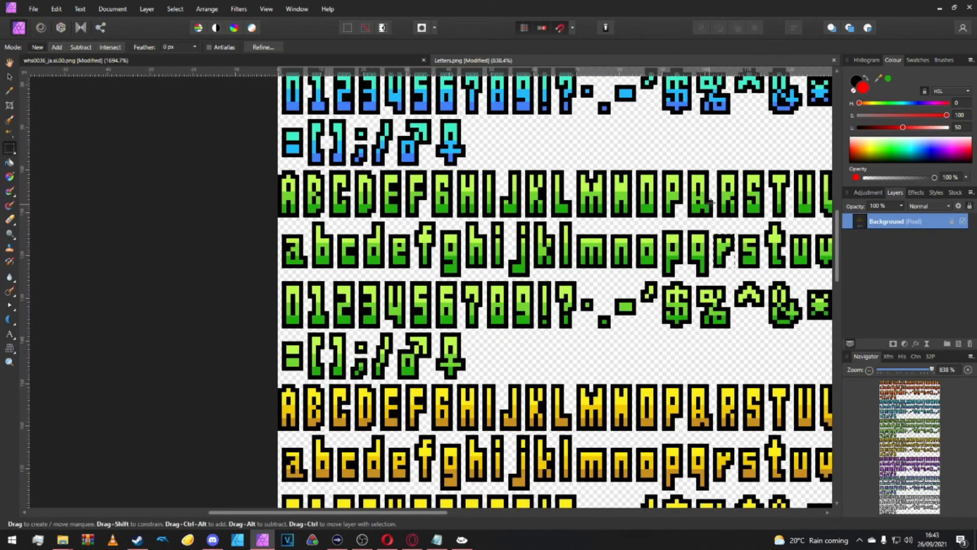
{"action": "scroll", "coordinate": [357, 267], "scroll_direction": "up", "scroll_amount": 8}
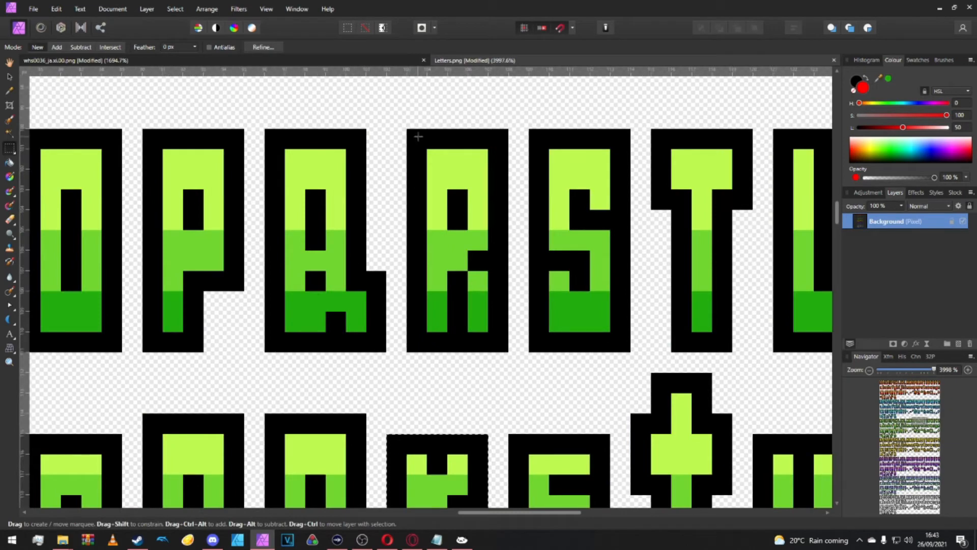
{"action": "left_click_drag", "start_coordinate": [406, 128], "coordinate": [499, 355]}
{"action": "key", "text": "ctrl+c"}
- Paste the capital R into the move-name image and position it on the baseline, one transparent pixel after "Bouncer"
{"action": "left_click", "coordinate": [376, 60]}
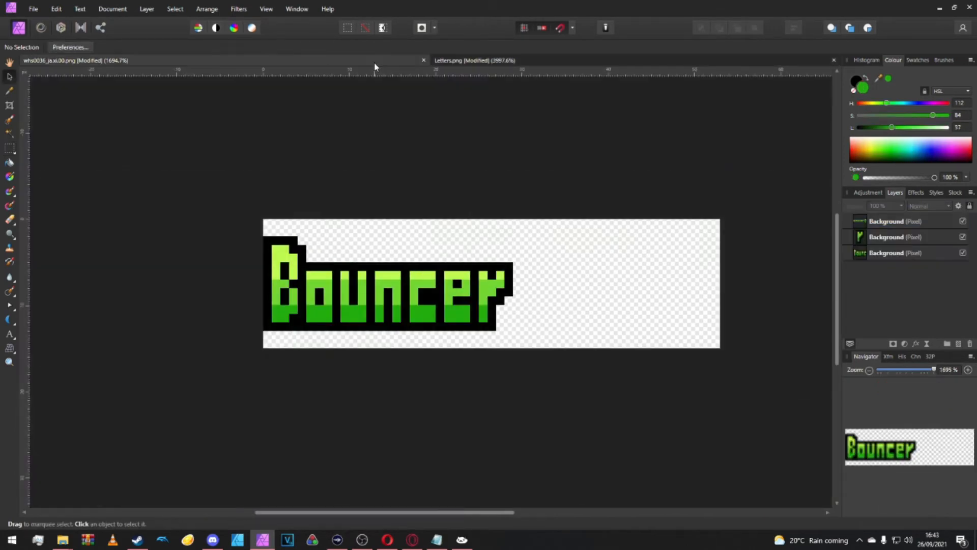
{"action": "key", "text": "ctrl+v"}
{"action": "left_click_drag", "start_coordinate": [493, 289], "coordinate": [543, 283]}
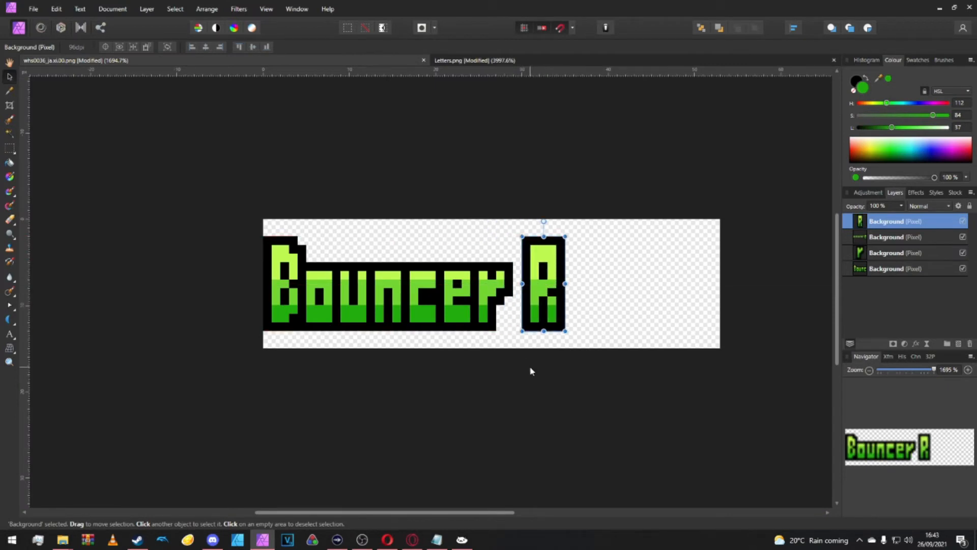
{"action": "scroll", "coordinate": [517, 279], "scroll_direction": "up", "scroll_amount": 3}
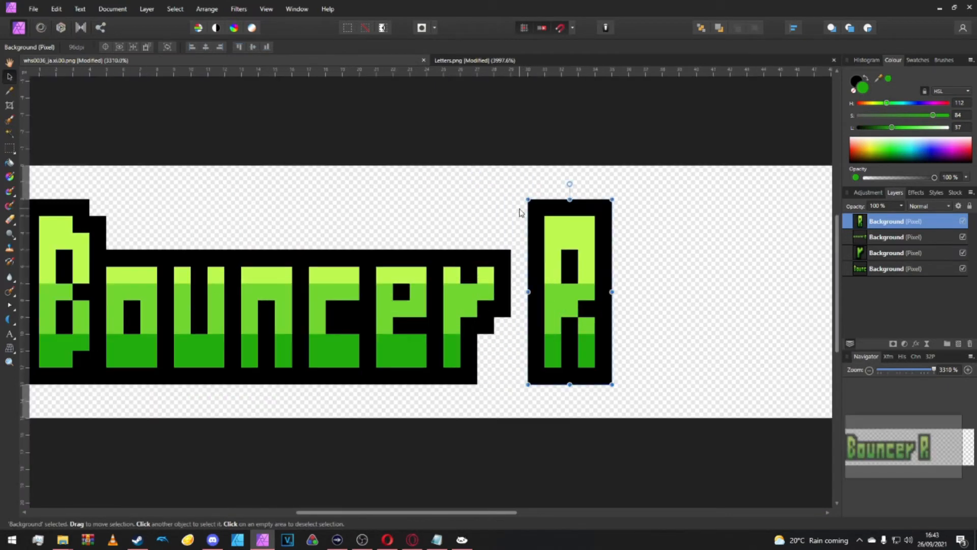
{"action": "left_click_drag", "start_coordinate": [562, 327], "coordinate": [558, 326]}
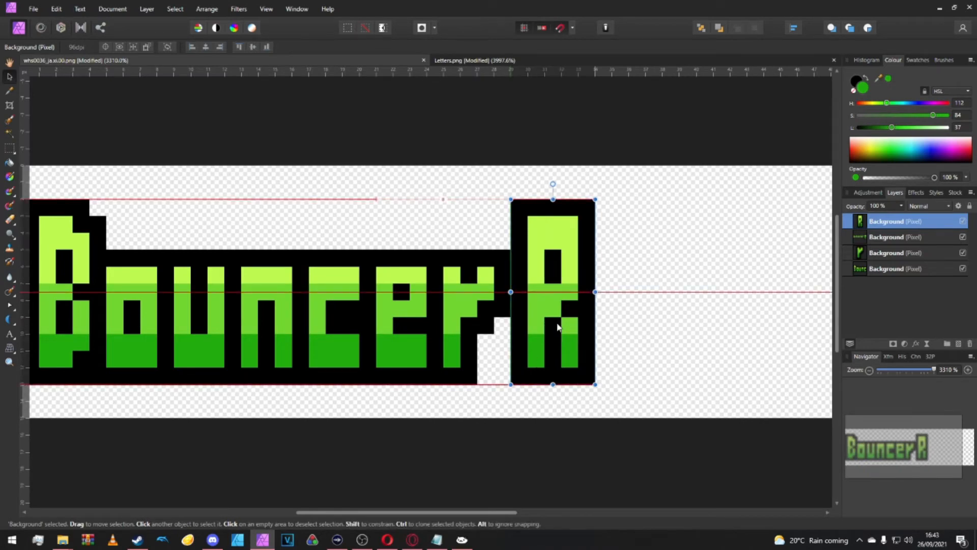
{"action": "left_click_drag", "start_coordinate": [526, 295], "coordinate": [543, 296]}
{"action": "left_click", "coordinate": [676, 419]}
{"action": "scroll", "coordinate": [659, 414], "scroll_direction": "down", "scroll_amount": 2}
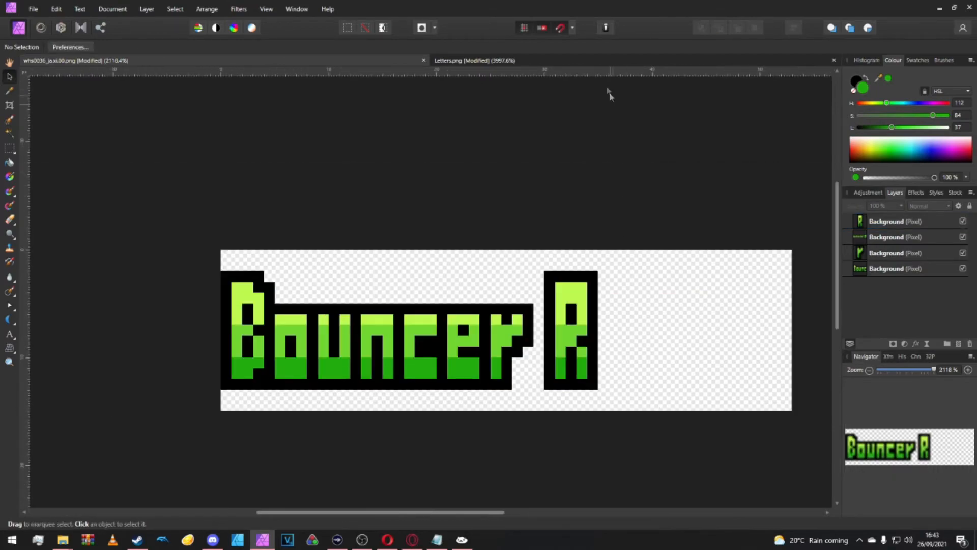
- Marquee-select the green lowercase a in Letters.png and copy it
{"action": "left_click", "coordinate": [588, 62]}
{"action": "scroll", "coordinate": [356, 306], "scroll_direction": "down", "scroll_amount": 7}
{"action": "scroll", "coordinate": [306, 300], "scroll_direction": "down", "scroll_amount": 2}
{"action": "scroll", "coordinate": [280, 302], "scroll_direction": "up", "scroll_amount": 8}
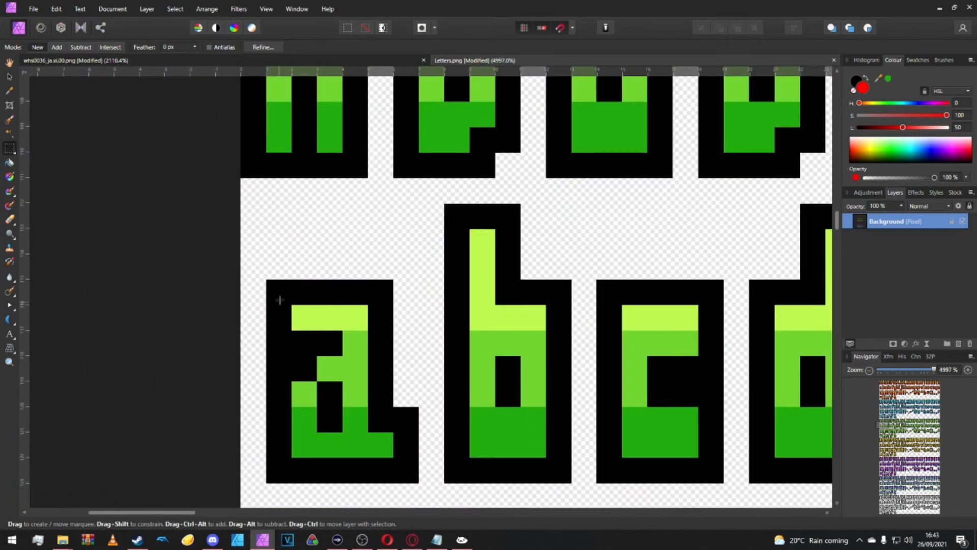
{"action": "left_click_drag", "start_coordinate": [267, 285], "coordinate": [419, 483]}
{"action": "key", "text": "ctrl+c"}
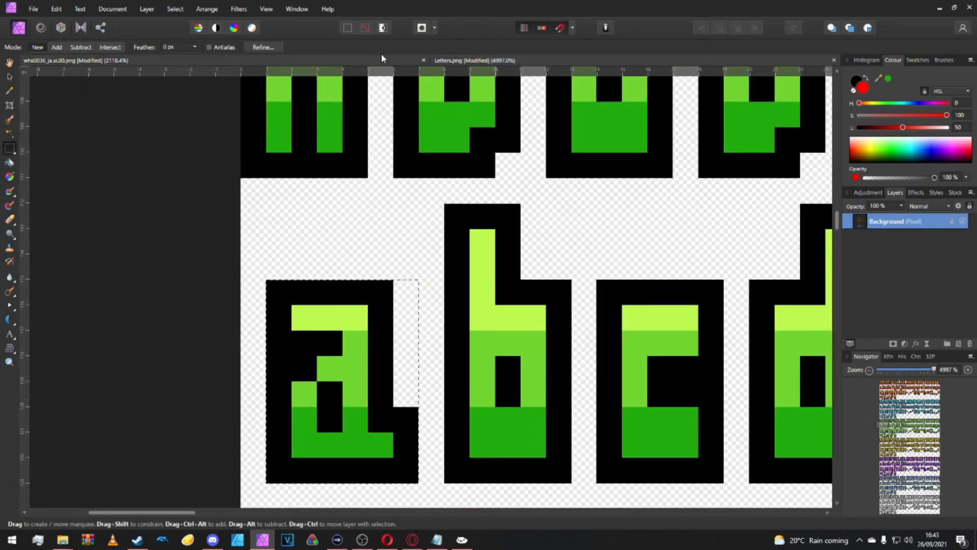
- Paste the a into the move-name image and place it after the R, overlapping their black outlines by one pixel
{"action": "left_click", "coordinate": [382, 60]}
{"action": "key", "text": "ctrl+v"}
{"action": "left_click_drag", "start_coordinate": [256, 326], "coordinate": [640, 279]}
{"action": "left_click", "coordinate": [633, 205]}
{"action": "scroll", "coordinate": [657, 311], "scroll_direction": "right", "scroll_amount": 2}
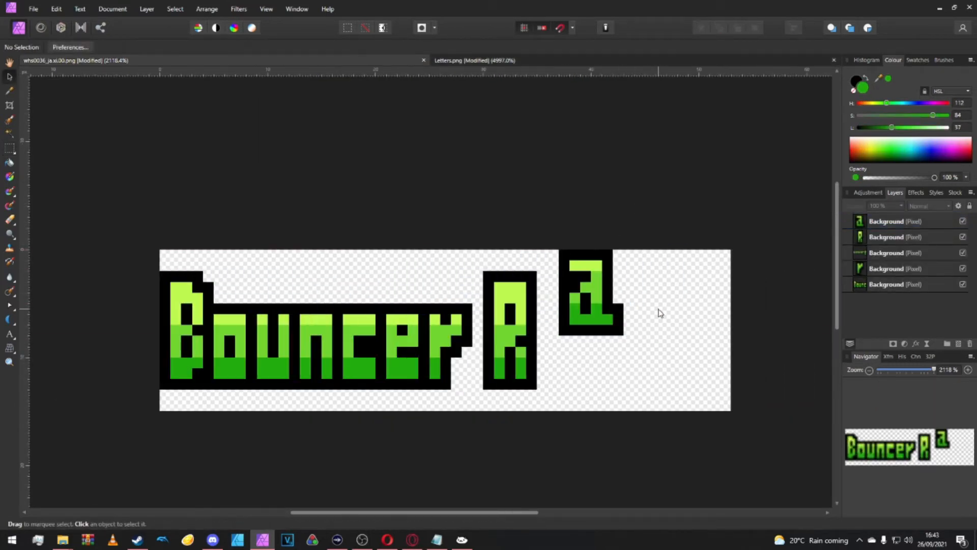
{"action": "scroll", "coordinate": [610, 336], "scroll_direction": "down", "scroll_amount": 1}
{"action": "scroll", "coordinate": [590, 347], "scroll_direction": "up", "scroll_amount": 3}
{"action": "left_click_drag", "start_coordinate": [580, 209], "coordinate": [509, 311]}
{"action": "left_click", "coordinate": [706, 286]}
- Marquee-select the green lowercase b in Letters.png and copy it
{"action": "scroll", "coordinate": [707, 286], "scroll_direction": "down", "scroll_amount": 5}
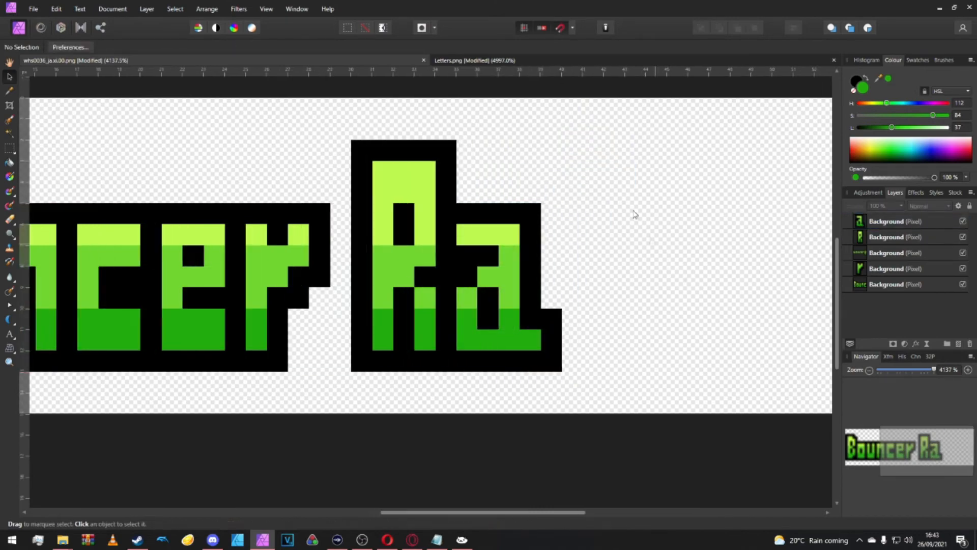
{"action": "scroll", "coordinate": [478, 127], "scroll_direction": "up", "scroll_amount": 2}
{"action": "scroll", "coordinate": [517, 163], "scroll_direction": "right", "scroll_amount": 2}
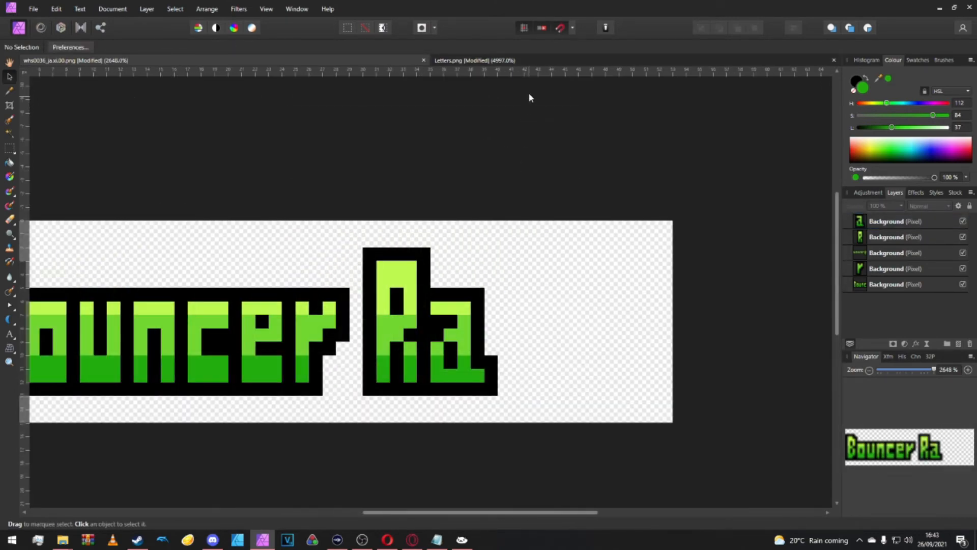
{"action": "left_click", "coordinate": [514, 65]}
{"action": "key", "text": "m"}
{"action": "left_click_drag", "start_coordinate": [446, 205], "coordinate": [570, 486]}
{"action": "key", "text": "ctrl+c"}
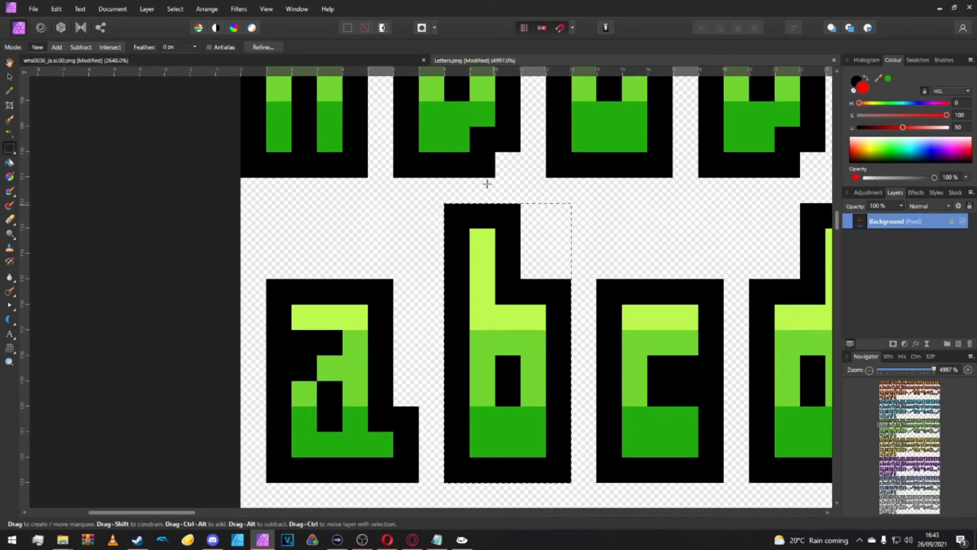
- Paste the b into the move-name image and place it on the baseline after the a with their black outlines overlapping
{"action": "left_click", "coordinate": [386, 61]}
{"action": "key", "text": "ctrl+v"}
{"action": "left_click_drag", "start_coordinate": [94, 330], "coordinate": [510, 333]}
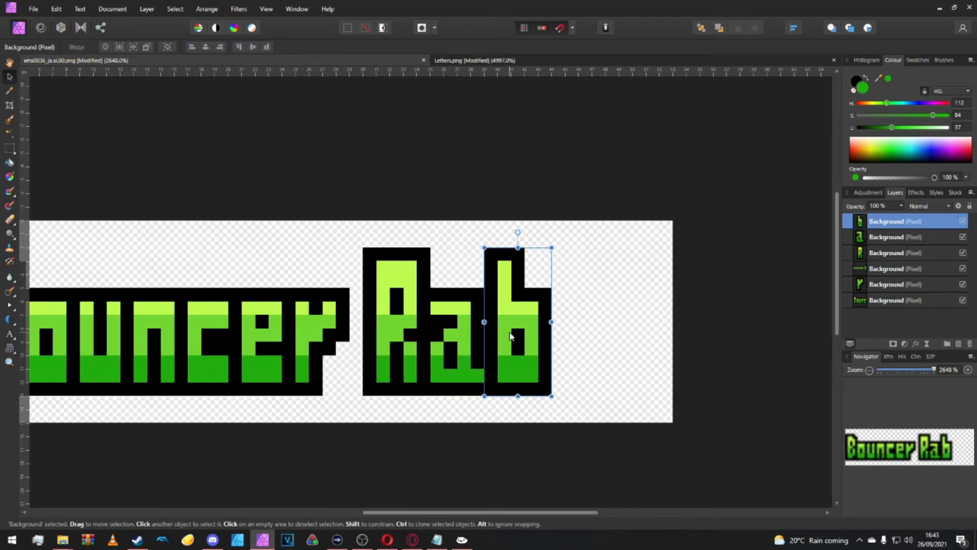
- Duplicate the b and place the copy after the first b on the same baseline with their black outlines overlapping
{"action": "key", "text": "ctrl+j"}
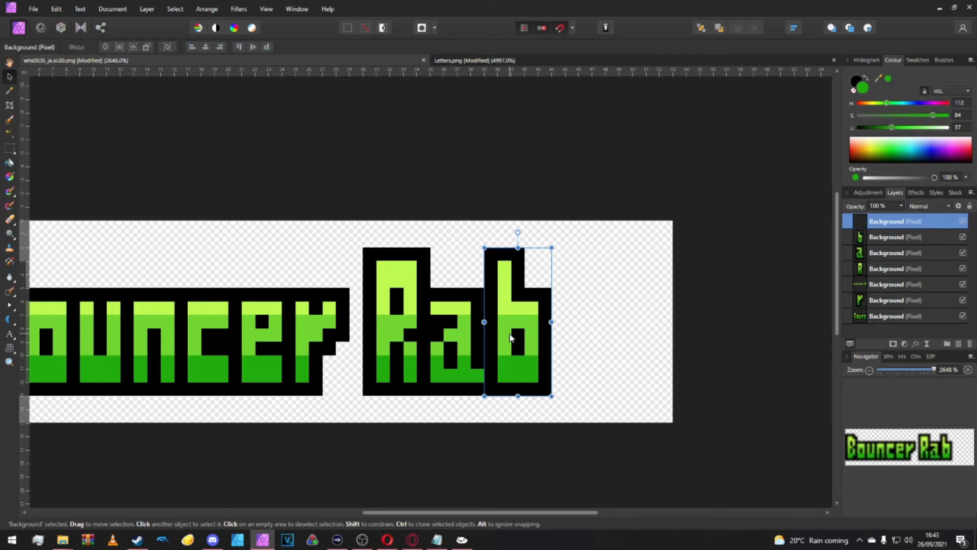
{"action": "left_click_drag", "start_coordinate": [511, 338], "coordinate": [570, 342]}
{"action": "left_click", "coordinate": [713, 332]}
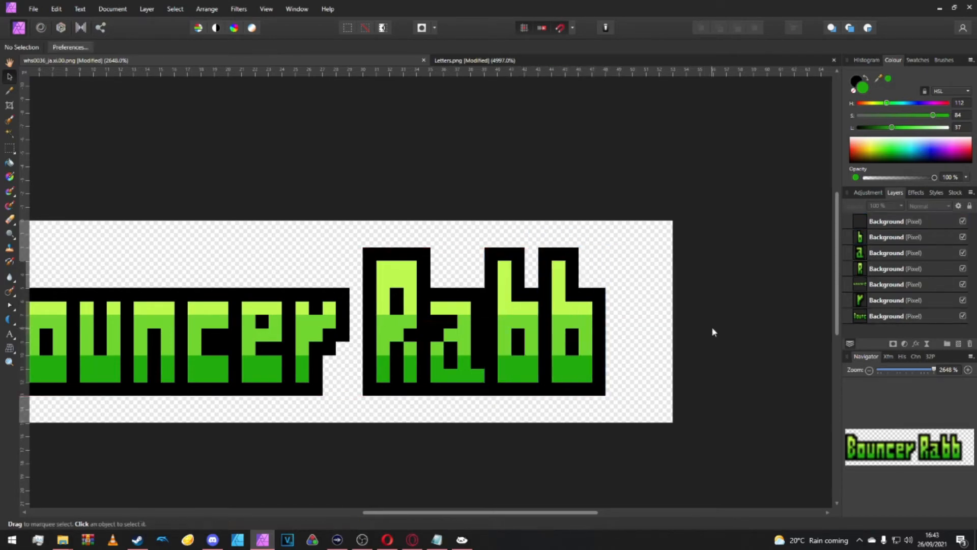
- Marquee-select the green lowercase i in Letters.png and copy it
{"action": "left_click", "coordinate": [520, 60]}
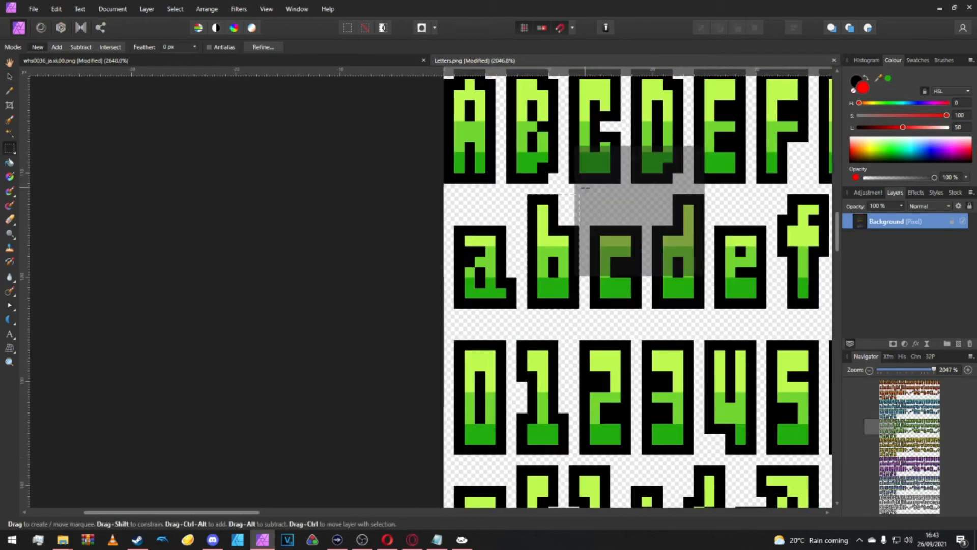
{"action": "scroll", "coordinate": [524, 285], "scroll_direction": "up", "scroll_amount": 2}
{"action": "scroll", "coordinate": [588, 189], "scroll_direction": "down", "scroll_amount": 5}
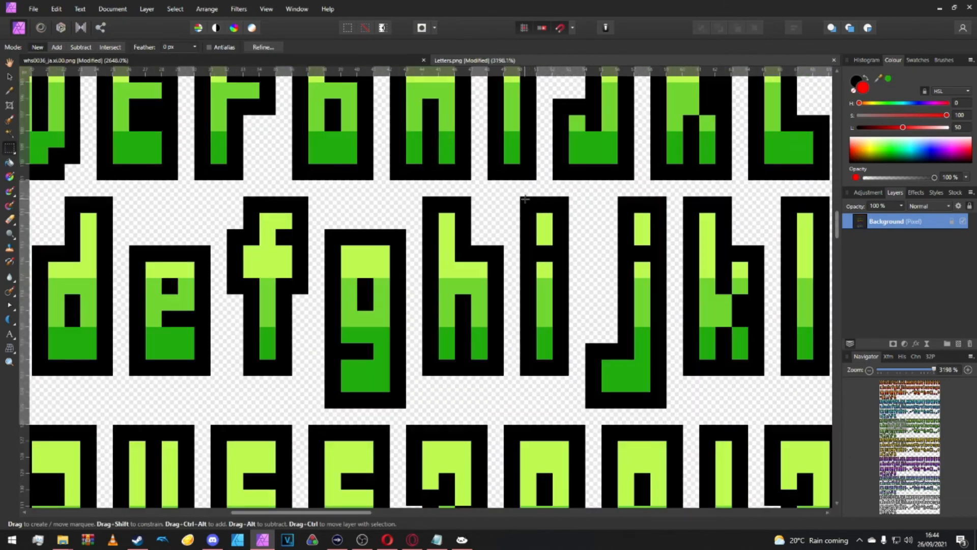
{"action": "left_click_drag", "start_coordinate": [525, 199], "coordinate": [558, 370]}
{"action": "key", "text": "ctrl+c"}
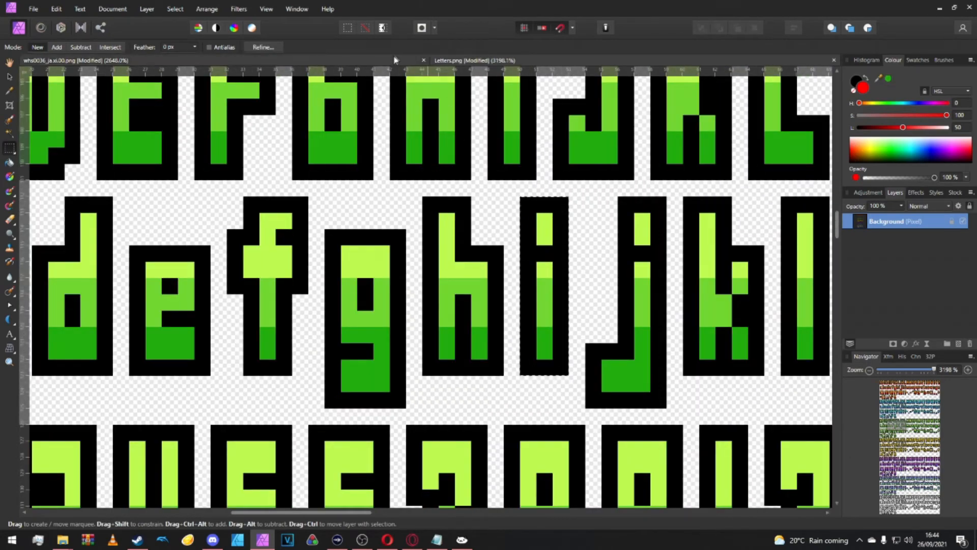
- Paste the i into the move-name image and place it after the second b, overlapping their black outlines
{"action": "key", "text": "ctrl+Tab"}
{"action": "key", "text": "ctrl+v"}
{"action": "left_click_drag", "start_coordinate": [661, 314], "coordinate": [620, 313]}
{"action": "left_click", "coordinate": [711, 307]}
- Marquee-select the green lowercase t in Letters.png and copy it
{"action": "left_click", "coordinate": [565, 60]}
{"action": "key", "text": "m"}
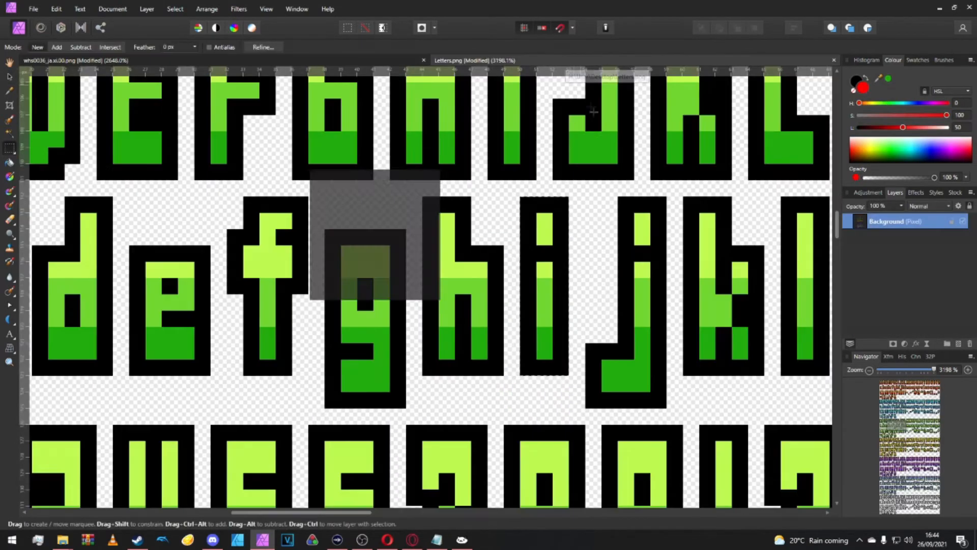
{"action": "scroll", "coordinate": [606, 144], "scroll_direction": "down", "scroll_amount": 6}
{"action": "scroll", "coordinate": [605, 144], "scroll_direction": "right", "scroll_amount": 4}
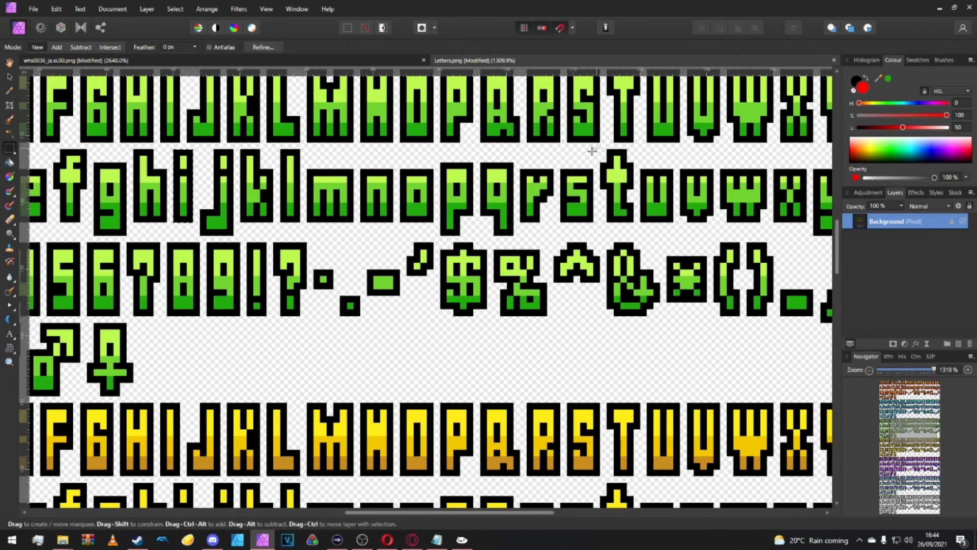
{"action": "scroll", "coordinate": [573, 250], "scroll_direction": "up", "scroll_amount": 6}
{"action": "left_click_drag", "start_coordinate": [613, 355], "coordinate": [631, 421]}
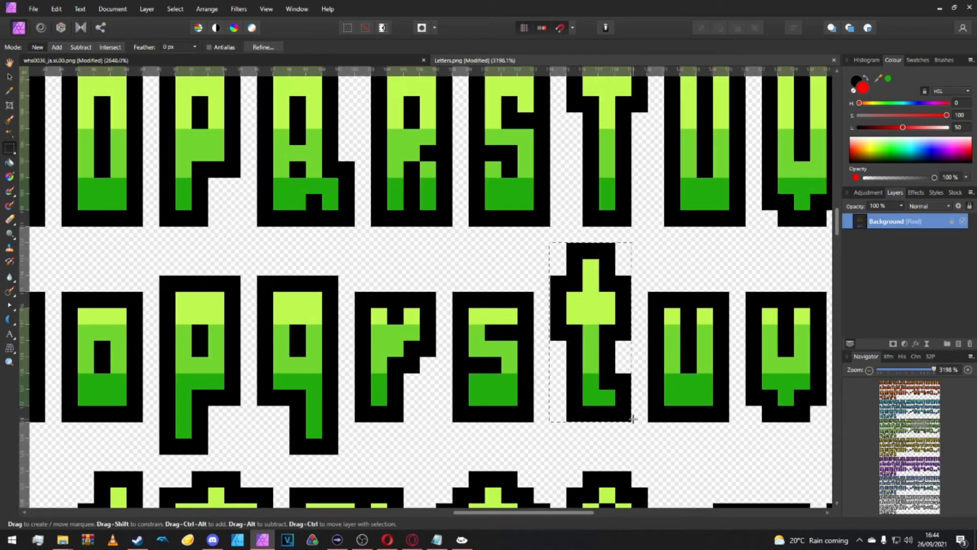
- Paste the t into the move-name image and place it on the baseline after the i to complete Bouncer Rabbit
{"action": "left_click", "coordinate": [324, 59]}
{"action": "key", "text": "ctrl+v"}
{"action": "key", "text": "v"}
{"action": "left_click_drag", "start_coordinate": [336, 300], "coordinate": [669, 300]}
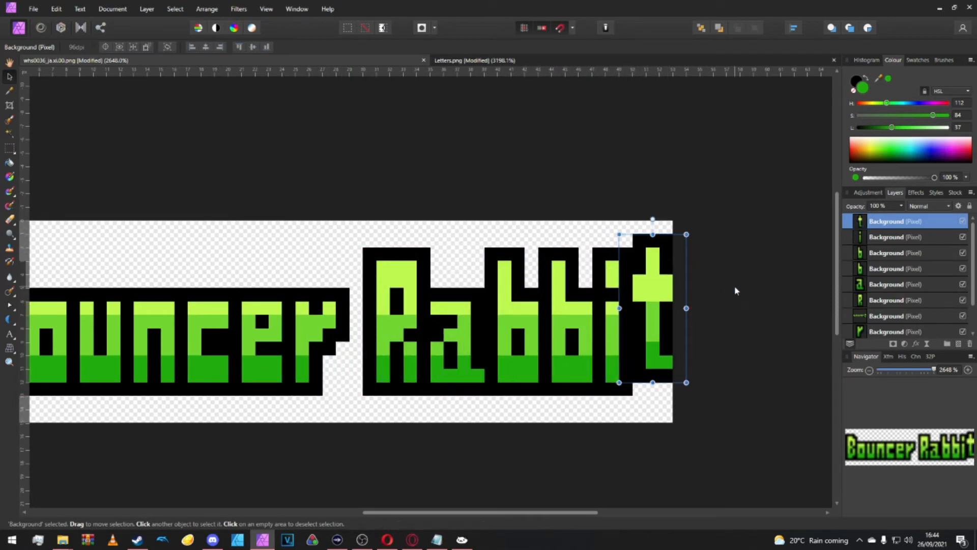
{"action": "key", "text": "ctrl+d"}
- Extend the canvas by one pixel on the t's side to 54 x 15 px with the Crop tool and apply it
{"action": "key", "text": "h"}
{"action": "scroll", "coordinate": [496, 250], "scroll_direction": "down", "scroll_amount": 2}
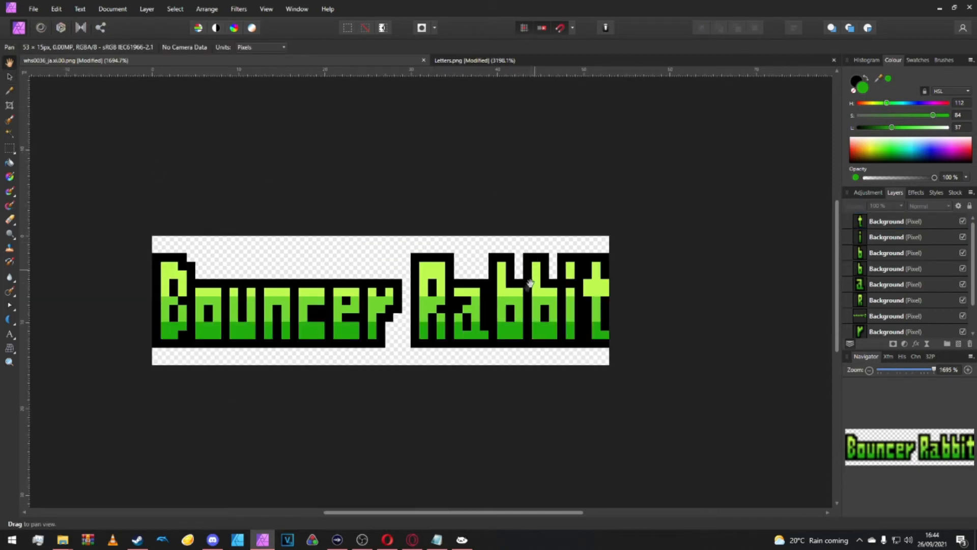
{"action": "scroll", "coordinate": [548, 305], "scroll_direction": "up", "scroll_amount": 1}
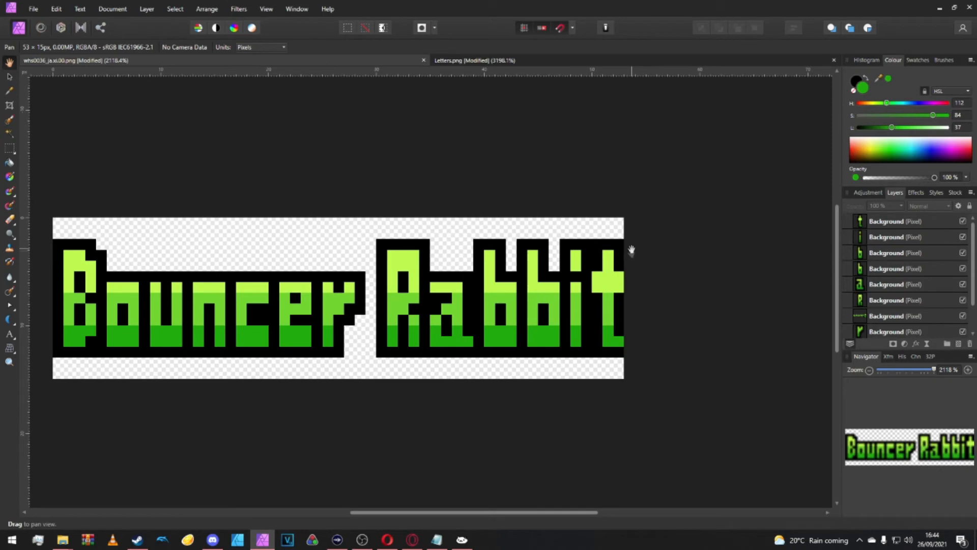
{"action": "left_click", "coordinate": [9, 106]}
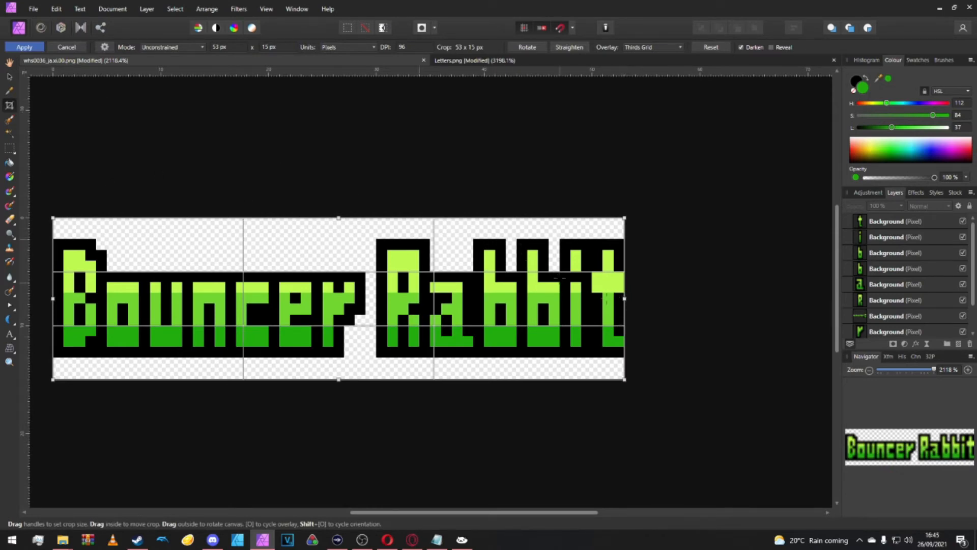
{"action": "left_click_drag", "start_coordinate": [624, 299], "coordinate": [636, 299]}
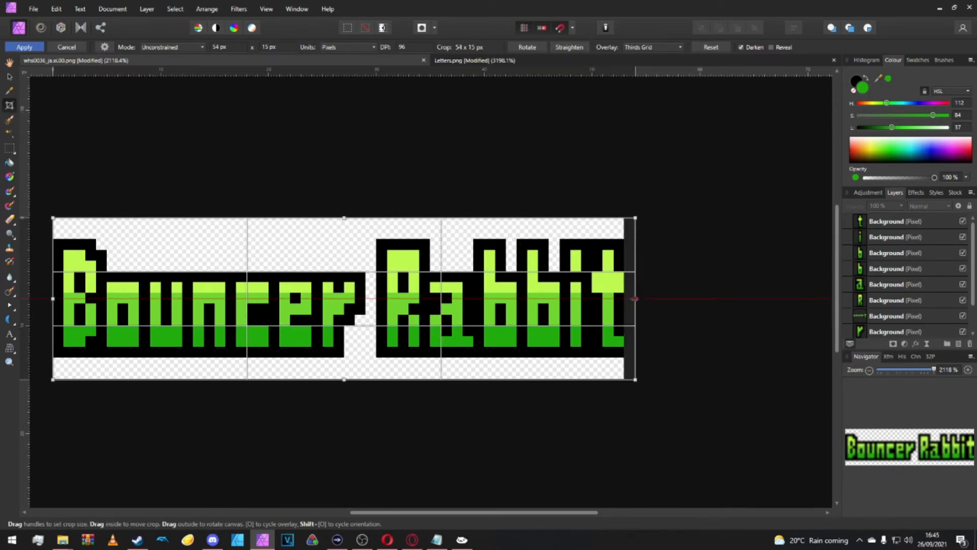
{"action": "left_click", "coordinate": [31, 45]}
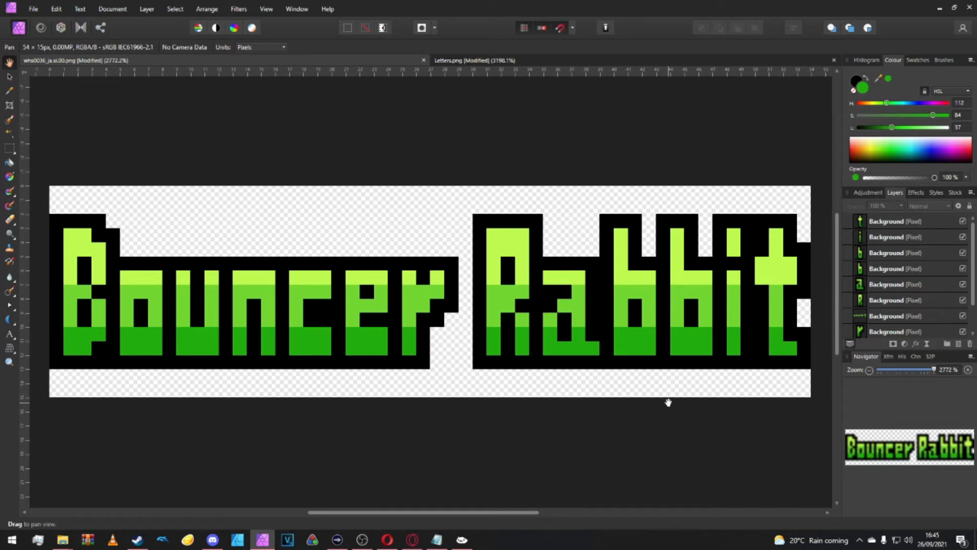
{"action": "scroll", "coordinate": [621, 371], "scroll_direction": "down", "scroll_amount": 1}
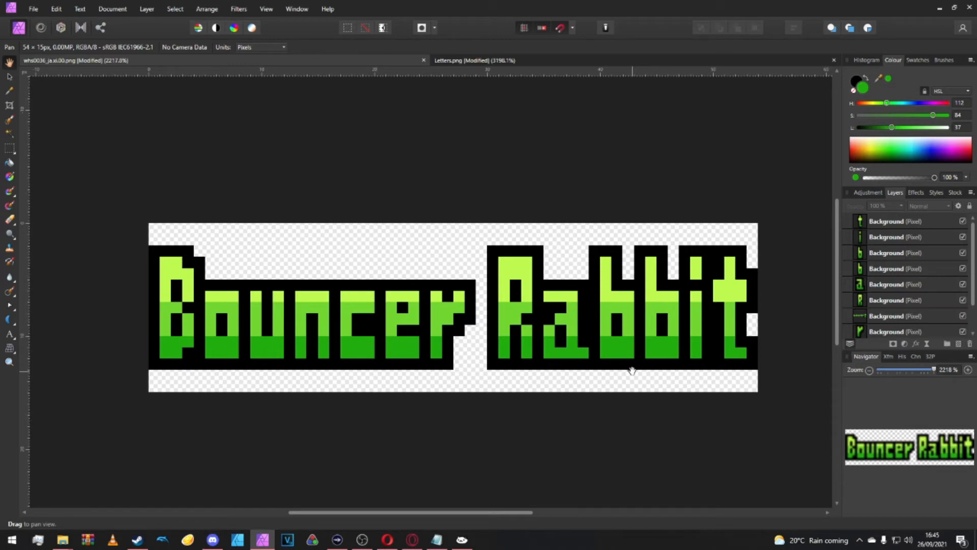
- Export the image as a 54 x 15 px PNG over whs0036_ja.xi.00 in Custom Moves > Moves > New folder > skill_mini_xb
{"action": "key", "text": "ctrl+alt+shift+w"}
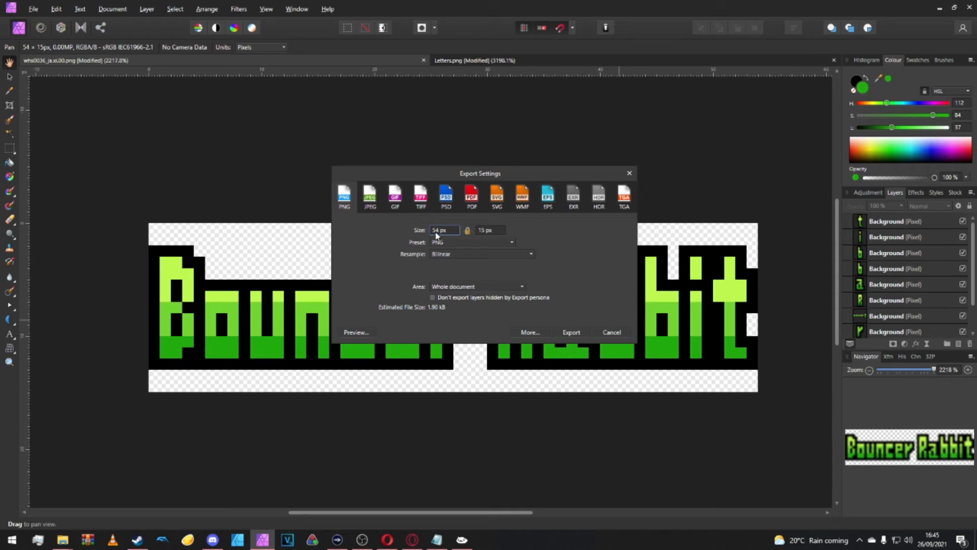
{"action": "left_click", "coordinate": [571, 332]}
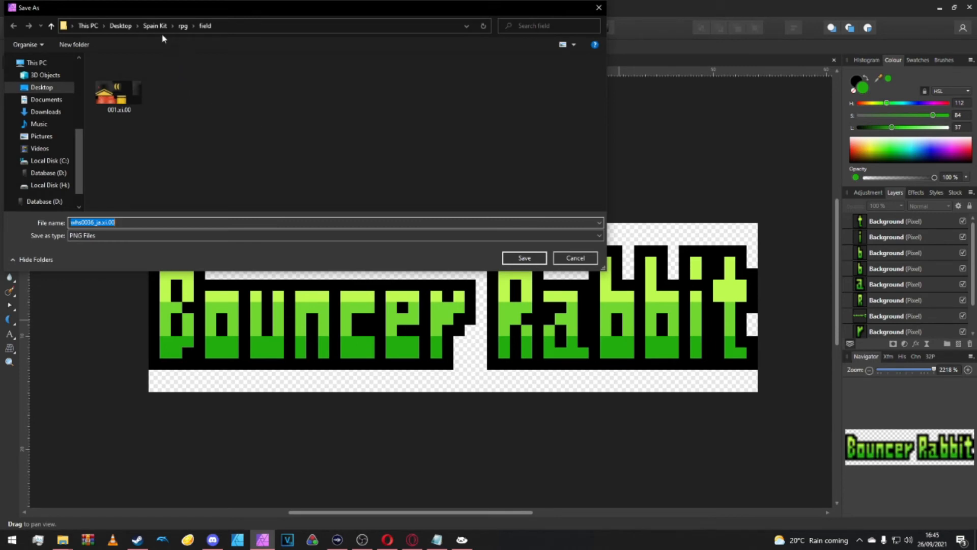
{"action": "left_click", "coordinate": [137, 25]}
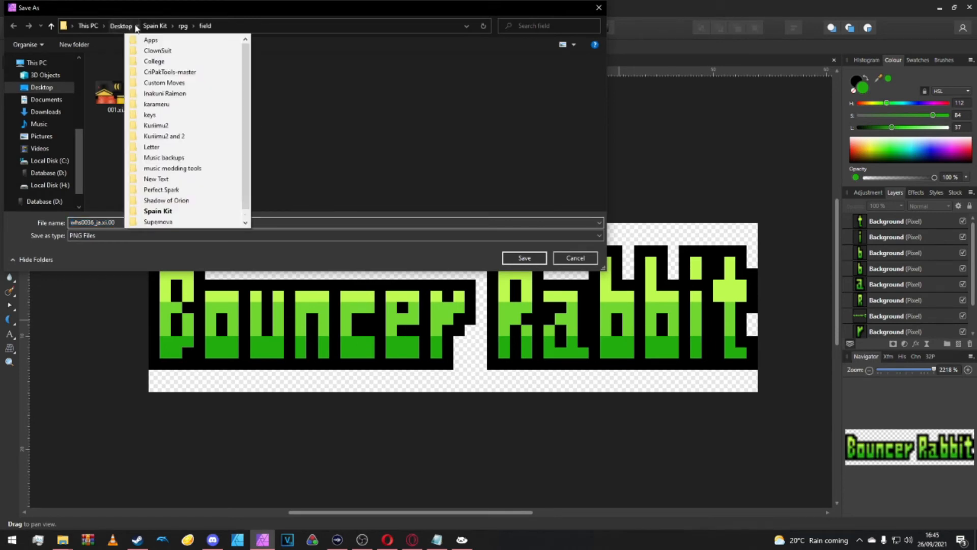
{"action": "left_click", "coordinate": [180, 83]}
{"action": "double_click", "coordinate": [130, 75]}
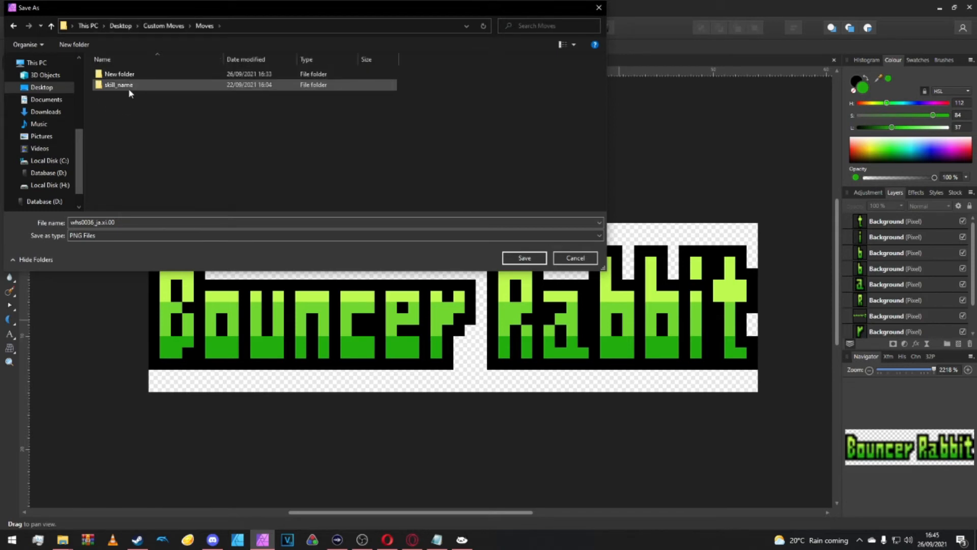
{"action": "double_click", "coordinate": [131, 74]}
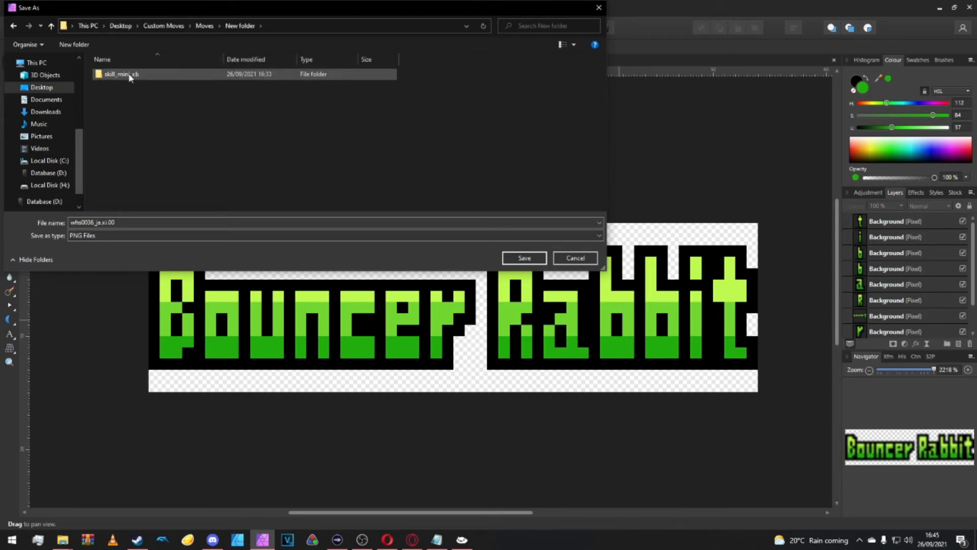
{"action": "double_click", "coordinate": [130, 74]}
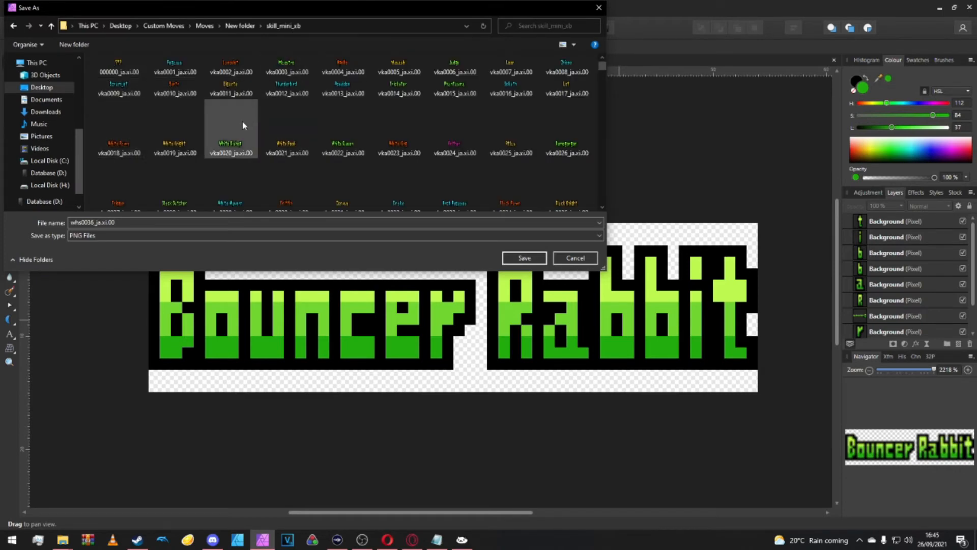
{"action": "scroll", "coordinate": [224, 153], "scroll_direction": "down", "scroll_amount": 1}
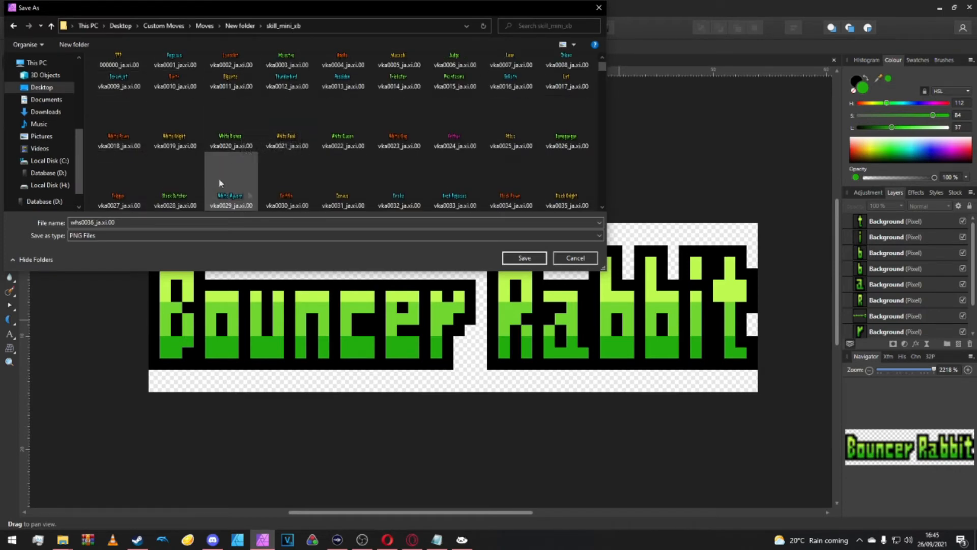
{"action": "left_click", "coordinate": [535, 259]}
{"action": "left_click", "coordinate": [513, 306]}
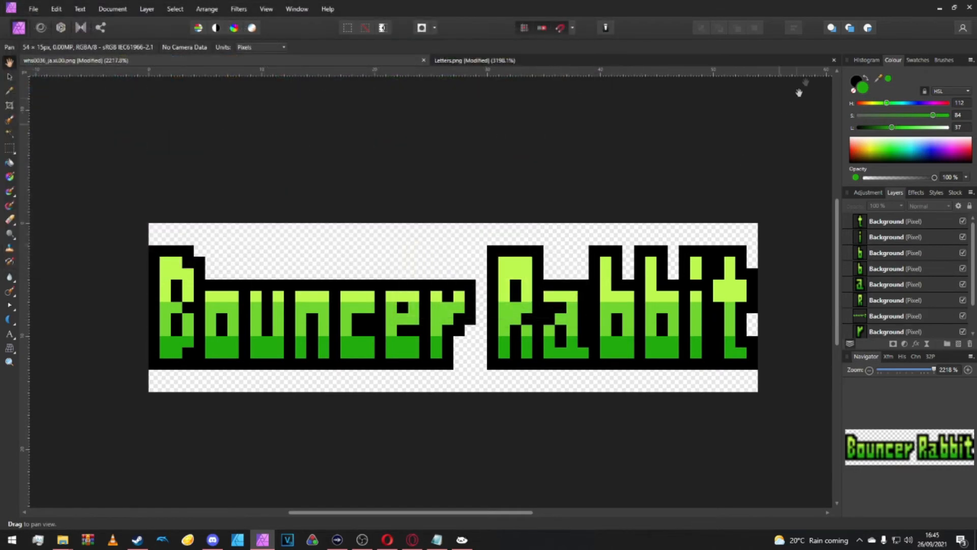
- Switch to the skill_mini_xb folder in File Explorer and display its files as large icons
{"action": "left_click", "coordinate": [939, 10]}
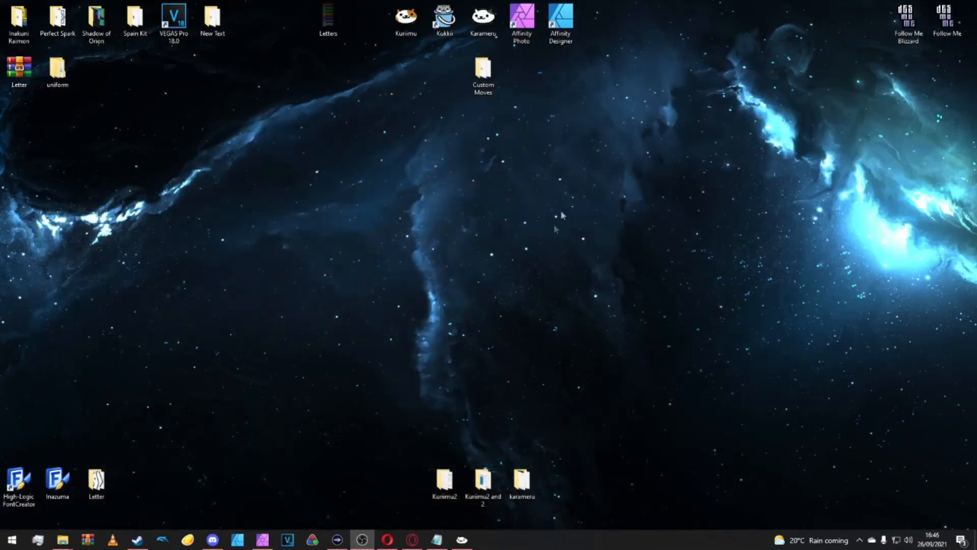
{"action": "mouse_move", "coordinate": [63, 538]}
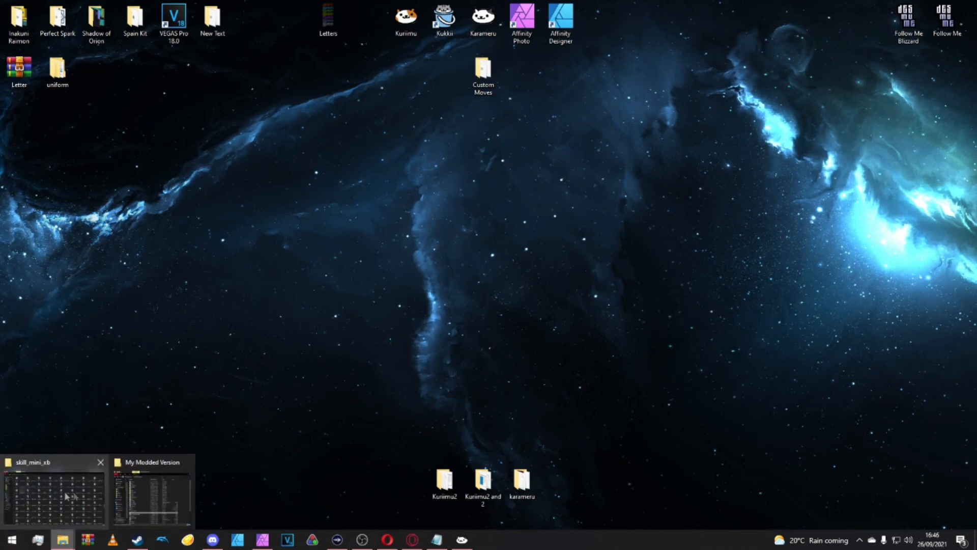
{"action": "left_click", "coordinate": [84, 496]}
{"action": "right_click", "coordinate": [559, 216]}
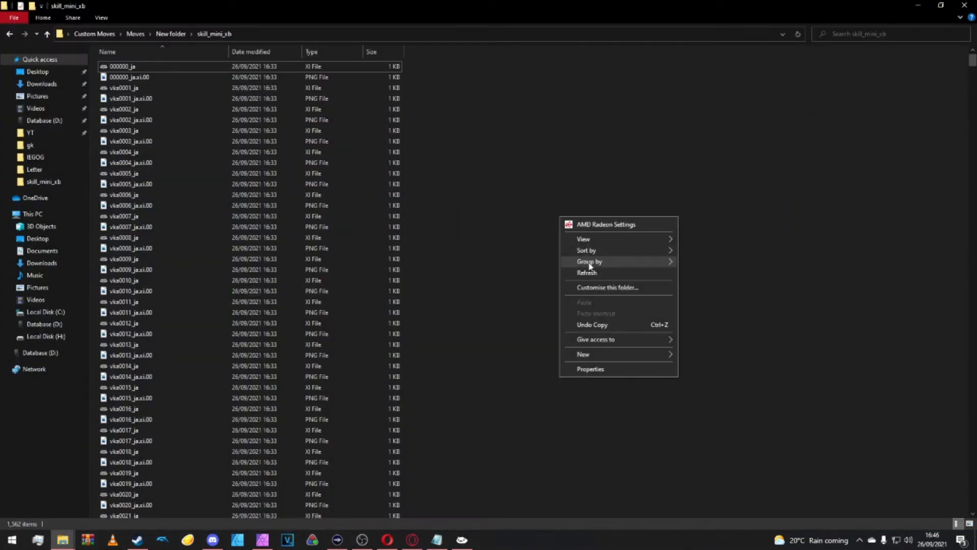
{"action": "mouse_move", "coordinate": [656, 239]}
{"action": "left_click", "coordinate": [705, 250]}
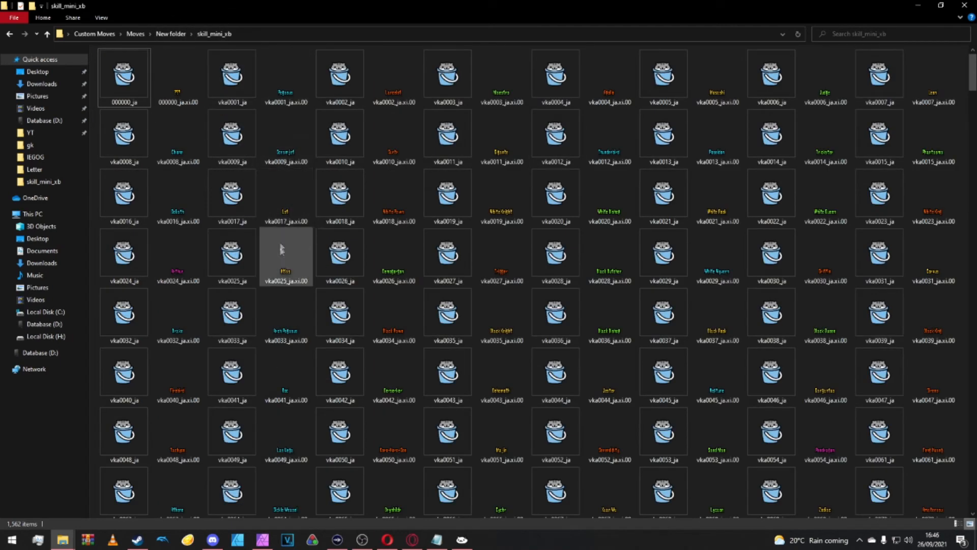
- Locate the exported whs0036_ja.xi.00 image and open the matching whs0036_ja file in Kukkii
{"action": "scroll", "coordinate": [280, 246], "scroll_direction": "down", "scroll_amount": 15}
{"action": "scroll", "coordinate": [280, 252], "scroll_direction": "down", "scroll_amount": 15}
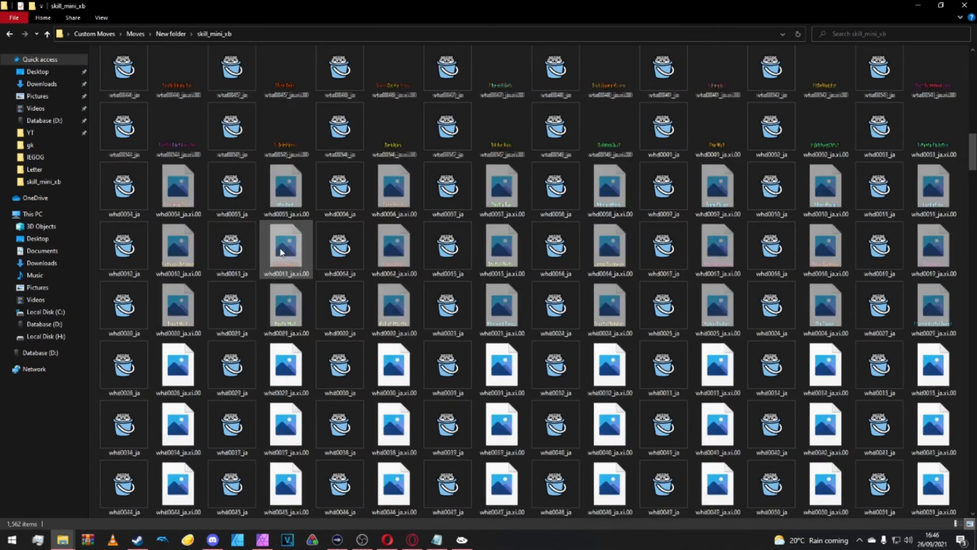
{"action": "scroll", "coordinate": [280, 251], "scroll_direction": "down", "scroll_amount": 12}
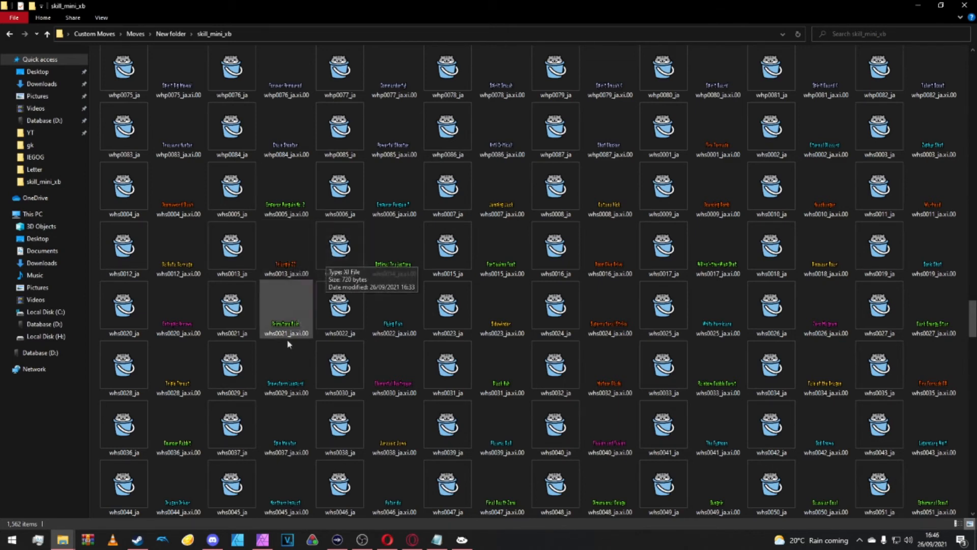
{"action": "left_click", "coordinate": [183, 435]}
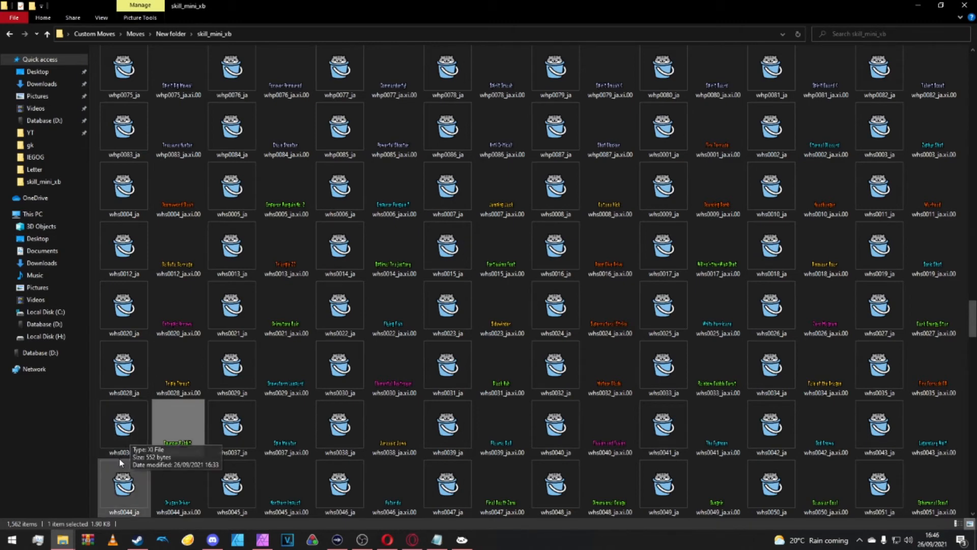
{"action": "double_click", "coordinate": [121, 432]}
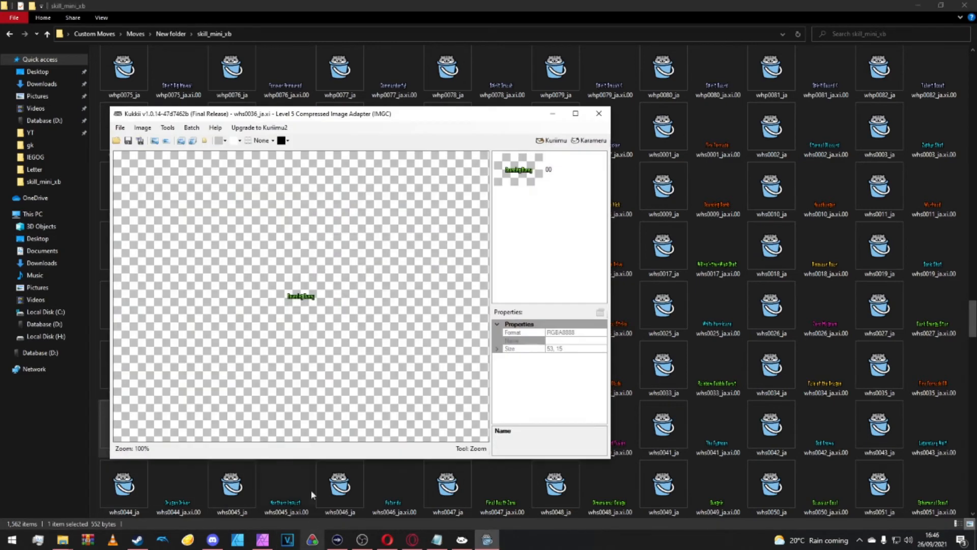
- Replace the image of whs0036_ja.xi in Kukkii with the whs0036_ja.xi.00 PNG from the folder
{"action": "scroll", "coordinate": [280, 347], "scroll_direction": "up", "scroll_amount": 4}
{"action": "left_click_drag", "start_coordinate": [248, 116], "coordinate": [491, 124]}
{"action": "left_click_drag", "start_coordinate": [186, 448], "coordinate": [591, 303]}
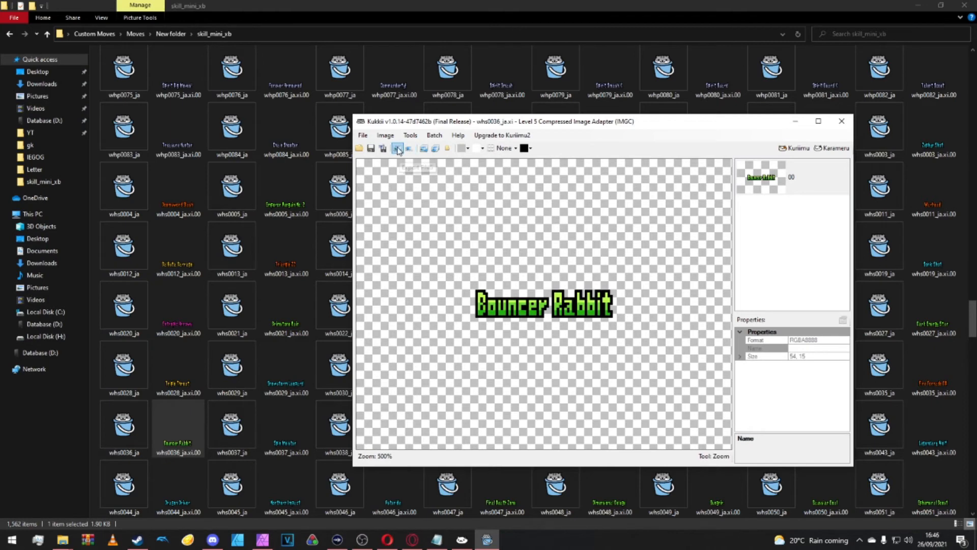
- Save whs0036_ja.xi, close Kukkii and select the whs0036_ja file in the folder
{"action": "left_click", "coordinate": [371, 148]}
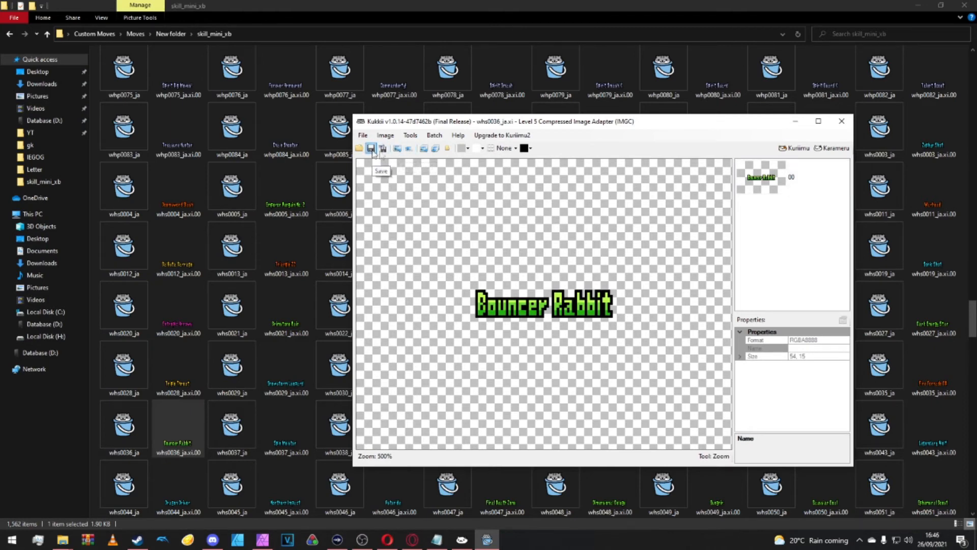
{"action": "left_click", "coordinate": [842, 122]}
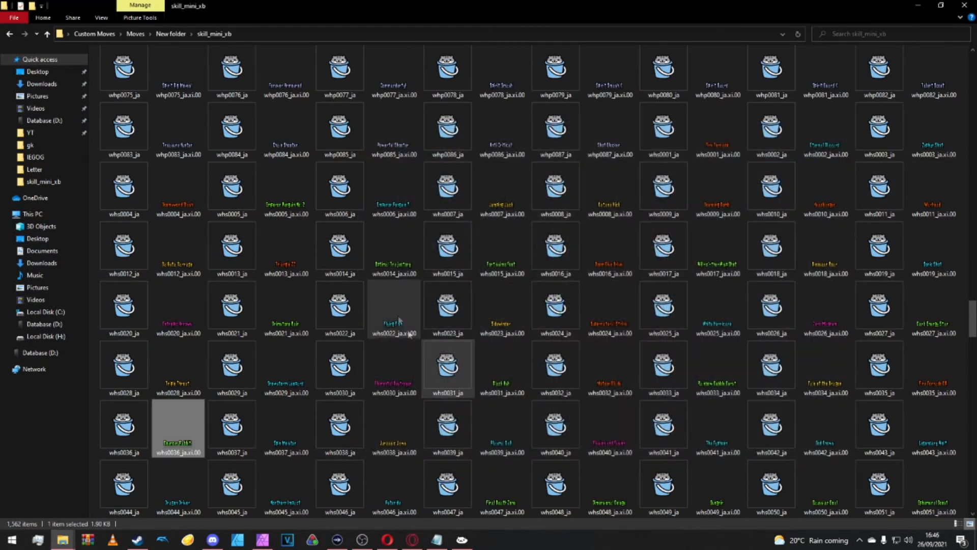
{"action": "left_click", "coordinate": [130, 438]}
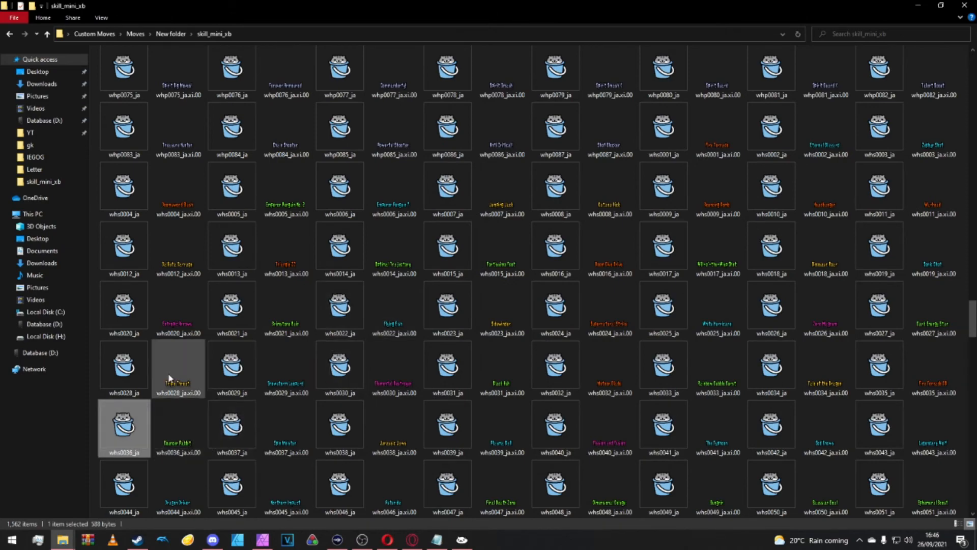
- Return to the New folder directory, open the skill_mini archive in Karameru and locate whs0036_ja.xi in its file list
{"action": "scroll", "coordinate": [166, 264], "scroll_direction": "up", "scroll_amount": 15}
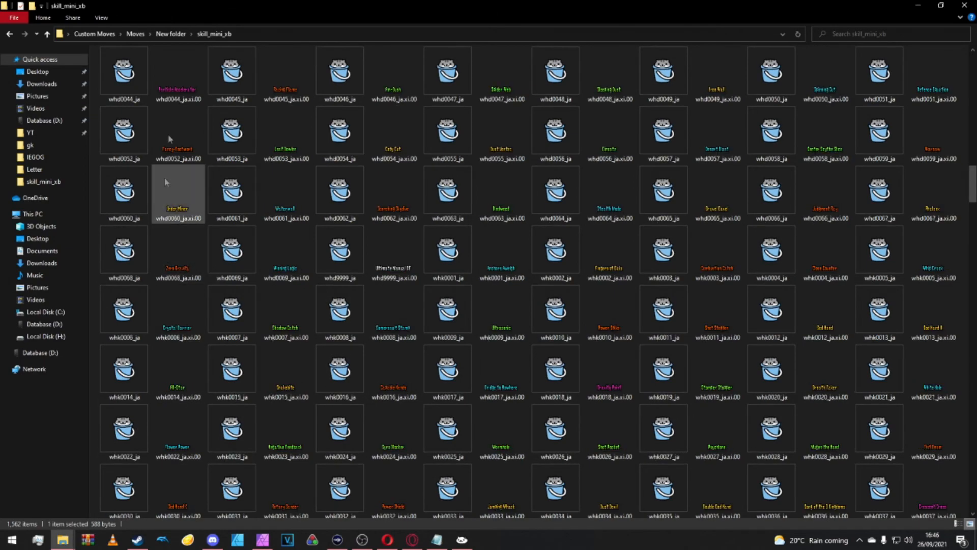
{"action": "left_click", "coordinate": [171, 34]}
{"action": "left_click", "coordinate": [131, 78]}
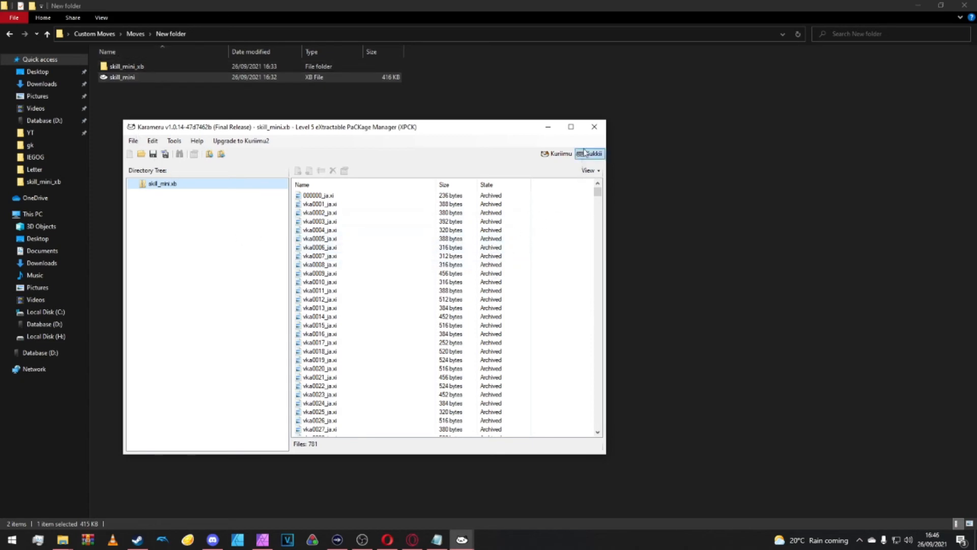
{"action": "left_click", "coordinate": [571, 127]}
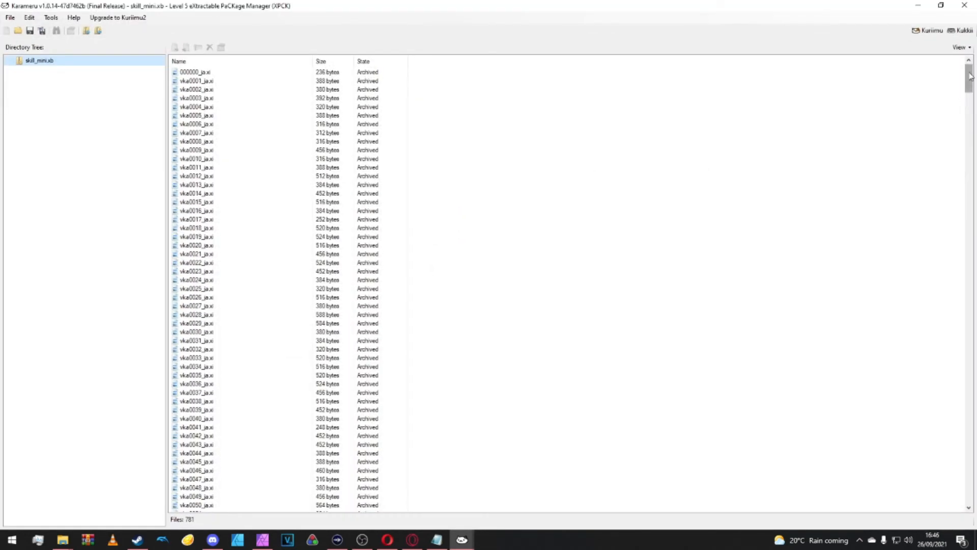
{"action": "left_click_drag", "start_coordinate": [970, 75], "coordinate": [961, 326]}
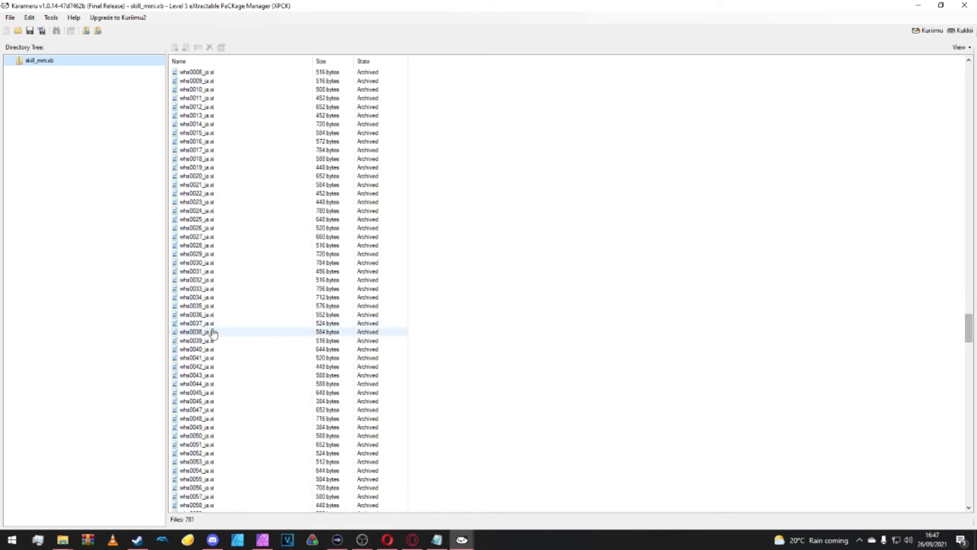
- Preview the archived whs0036_ja.xi image in Kukkii to check it is the right move name, and close the preview
{"action": "left_click", "coordinate": [206, 315]}
{"action": "right_click", "coordinate": [207, 316]}
{"action": "left_click", "coordinate": [214, 368]}
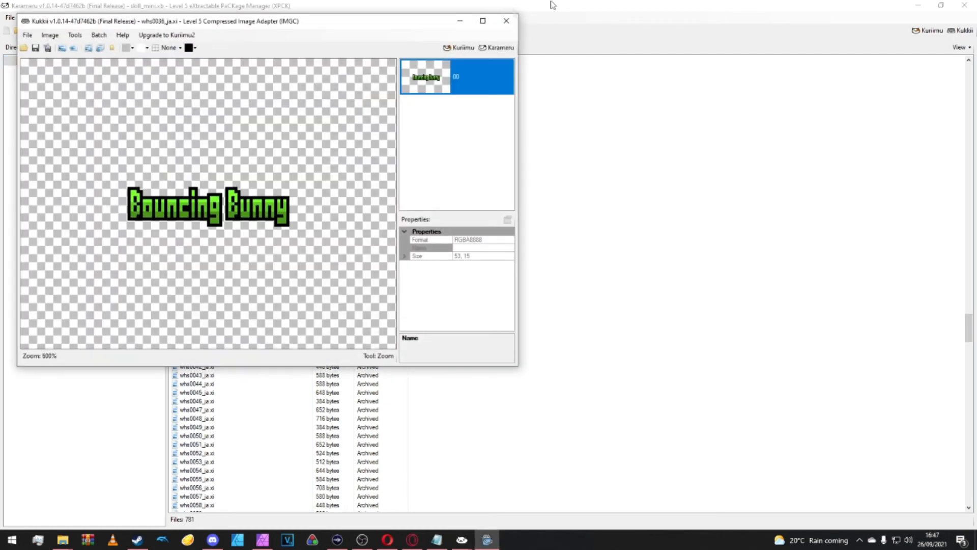
{"action": "left_click", "coordinate": [506, 21]}
- Replace whs0036_ja.xi in the archive with the edited whs0036_ja file from the skill_mini_xb folder, and save and close skill_mini.xb
{"action": "right_click", "coordinate": [203, 314]}
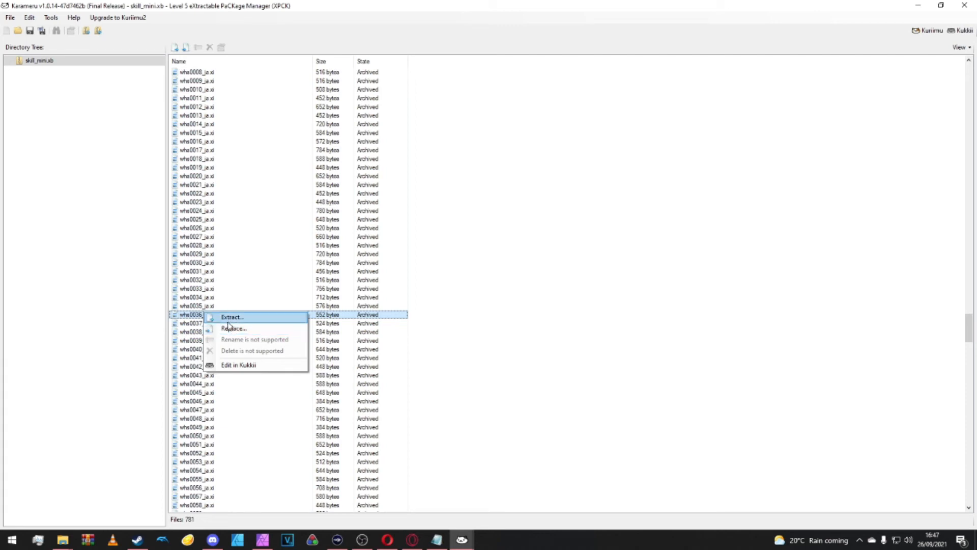
{"action": "left_click", "coordinate": [230, 328]}
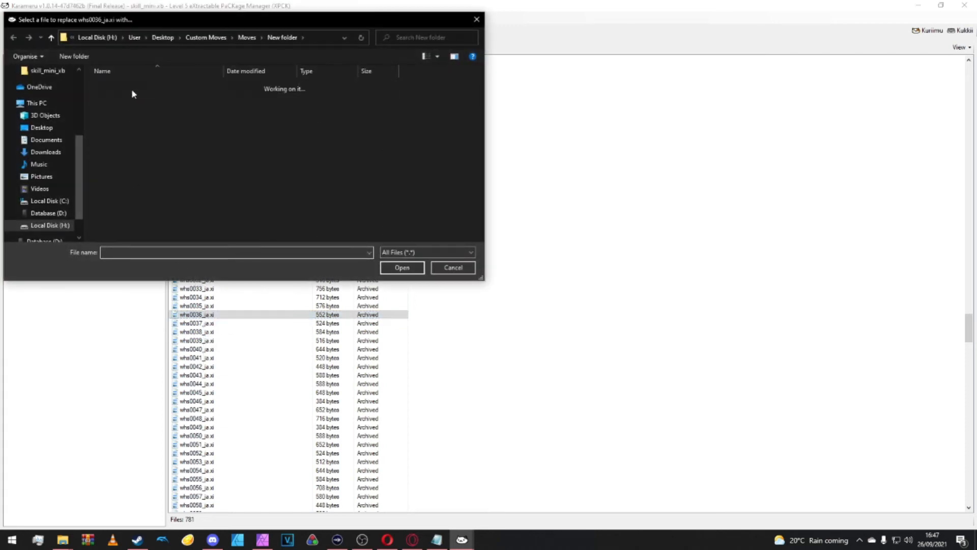
{"action": "left_click_drag", "start_coordinate": [481, 76], "coordinate": [484, 171]}
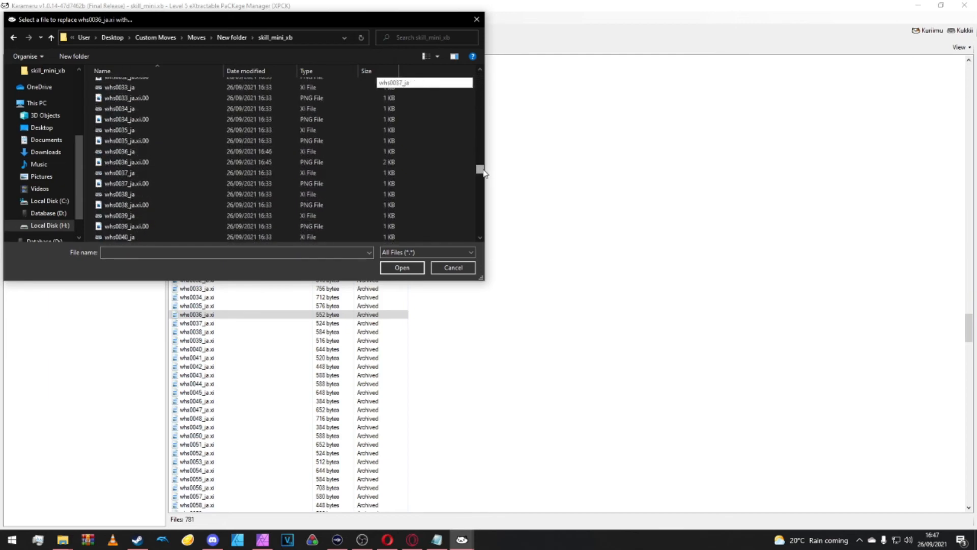
{"action": "left_click", "coordinate": [126, 155]}
{"action": "left_click", "coordinate": [401, 268]}
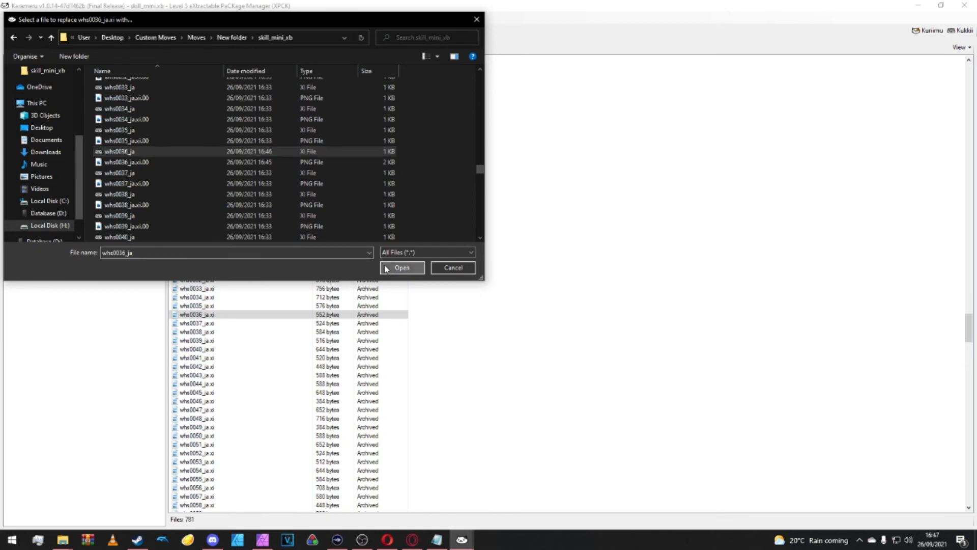
{"action": "left_click", "coordinate": [556, 306]}
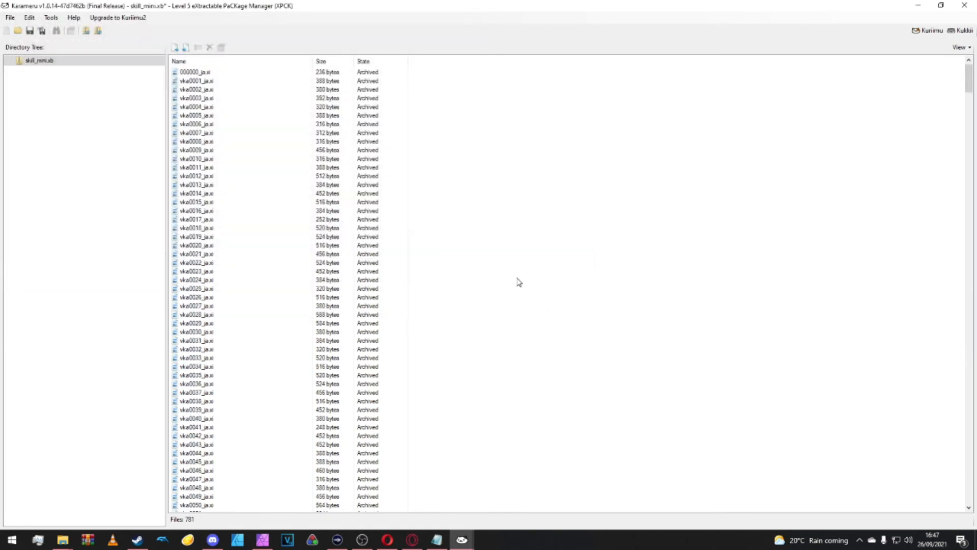
{"action": "key", "text": "ctrl+s"}
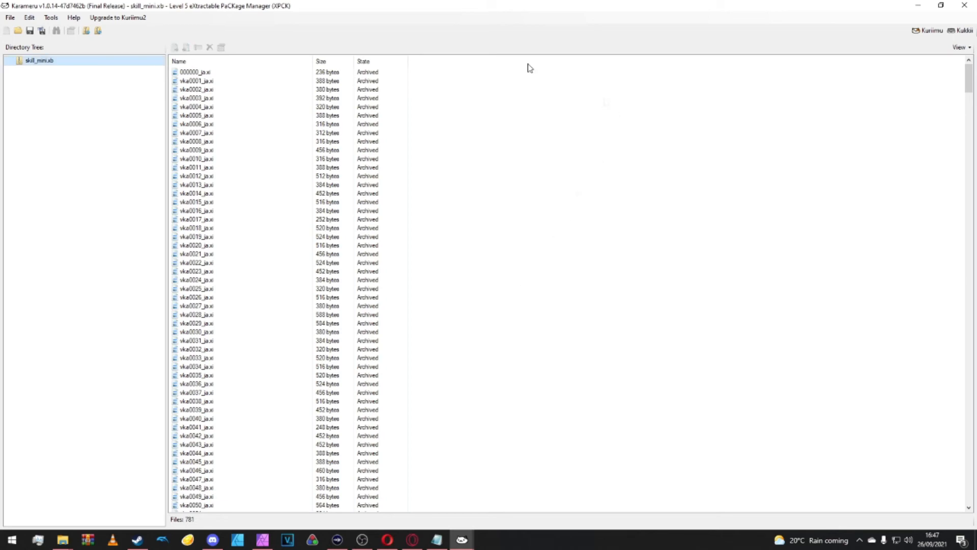
{"action": "left_click", "coordinate": [964, 6]}
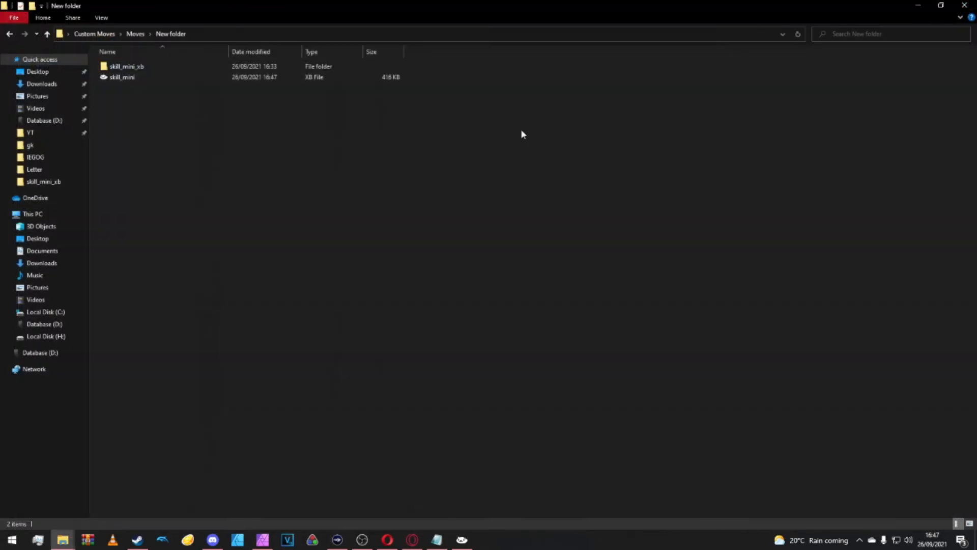
- Replace skill_mini.xb in the data/img folder of ie6_b.fa with the edited skill_mini file from Moves > New folder
{"action": "double_click", "coordinate": [128, 78]}
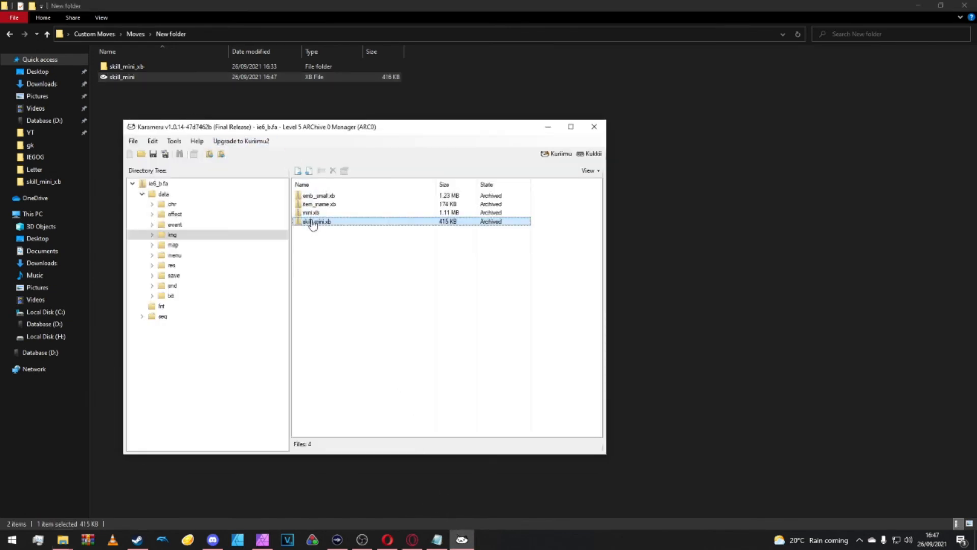
{"action": "right_click", "coordinate": [315, 224]}
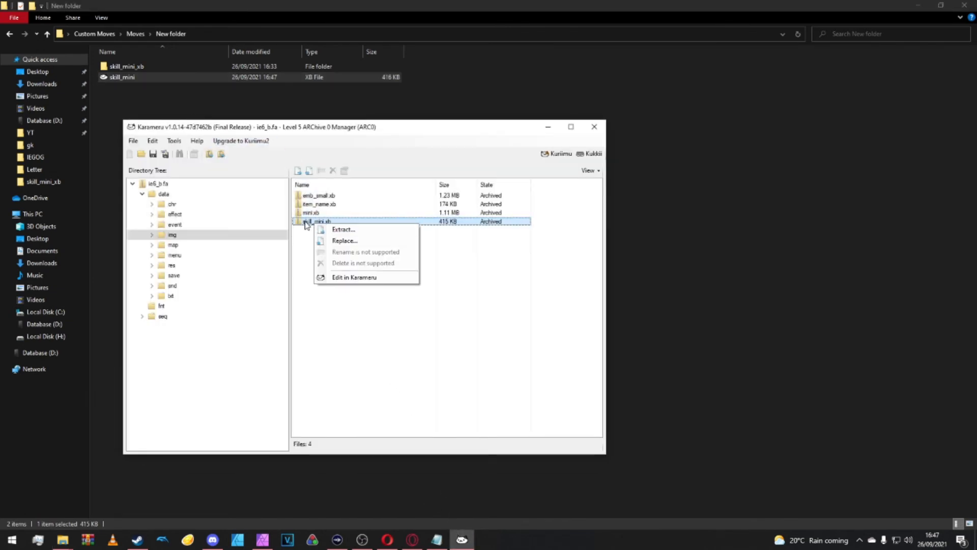
{"action": "left_click", "coordinate": [341, 242]}
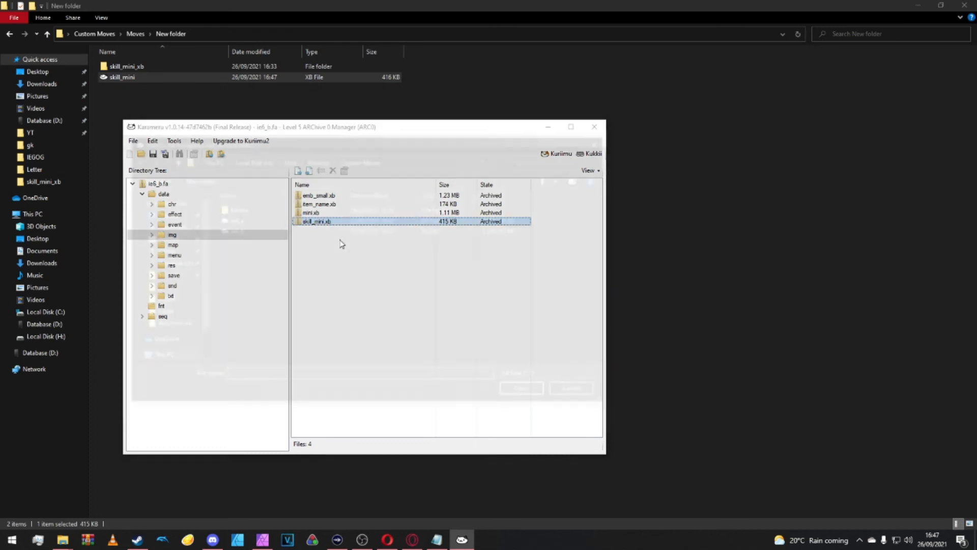
{"action": "left_click_drag", "start_coordinate": [232, 146], "coordinate": [310, 248]}
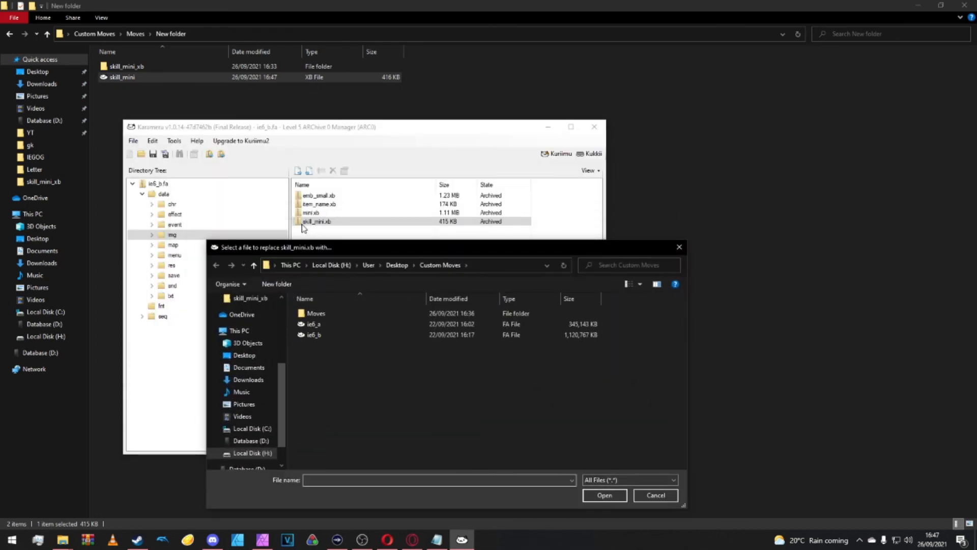
{"action": "double_click", "coordinate": [316, 313]}
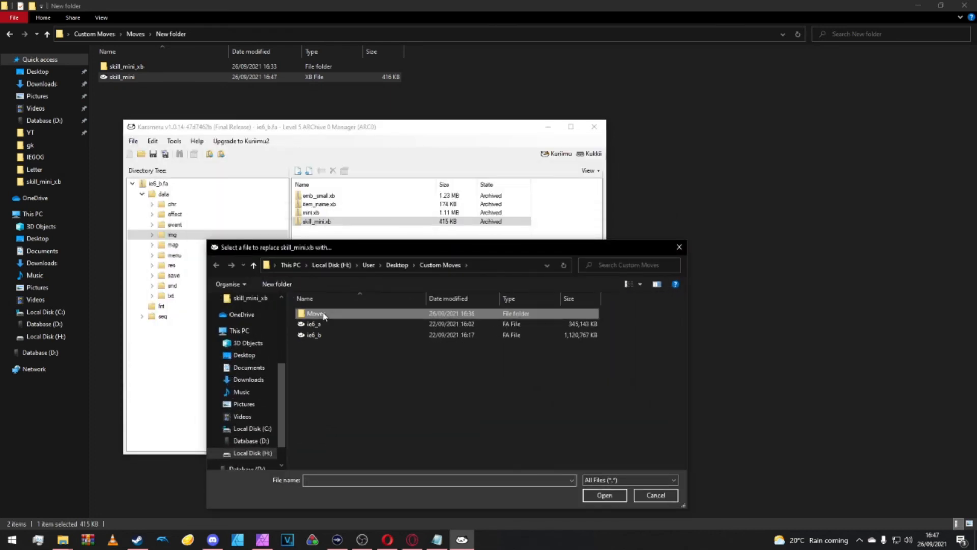
{"action": "double_click", "coordinate": [318, 313]}
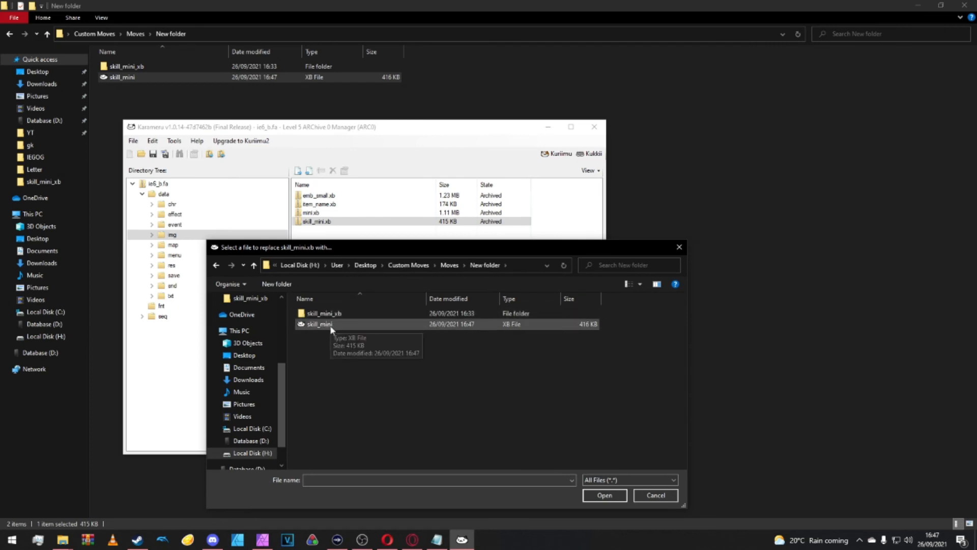
{"action": "left_click", "coordinate": [325, 325]}
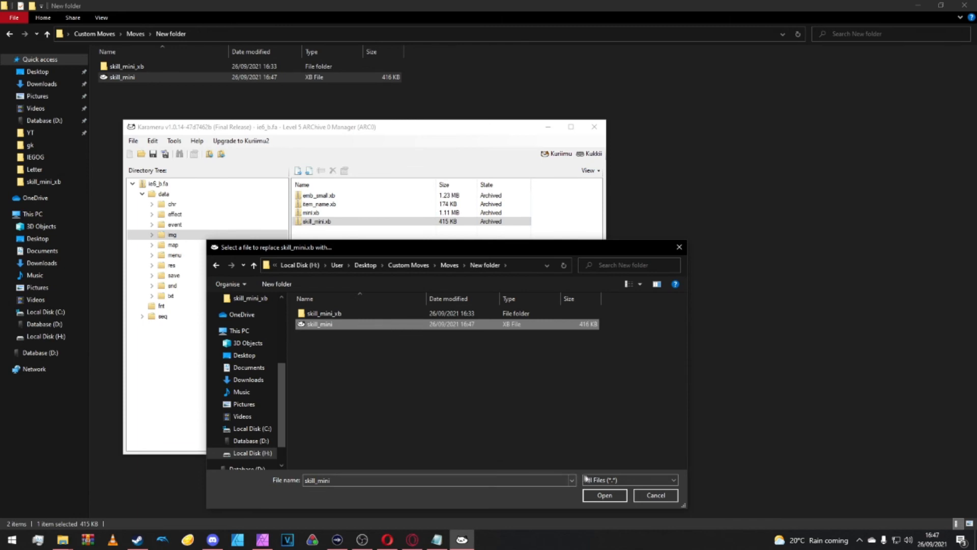
{"action": "left_click", "coordinate": [603, 495]}
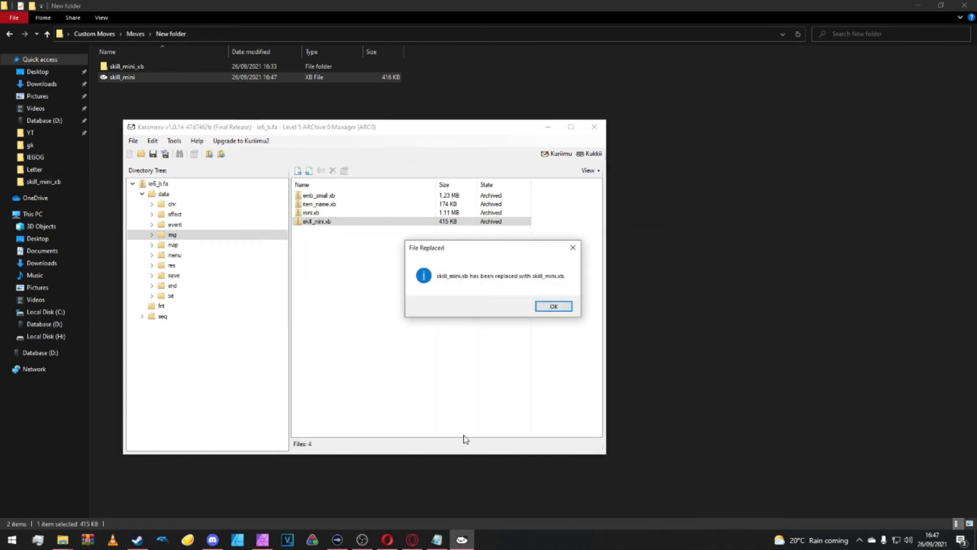
{"action": "left_click", "coordinate": [553, 307]}
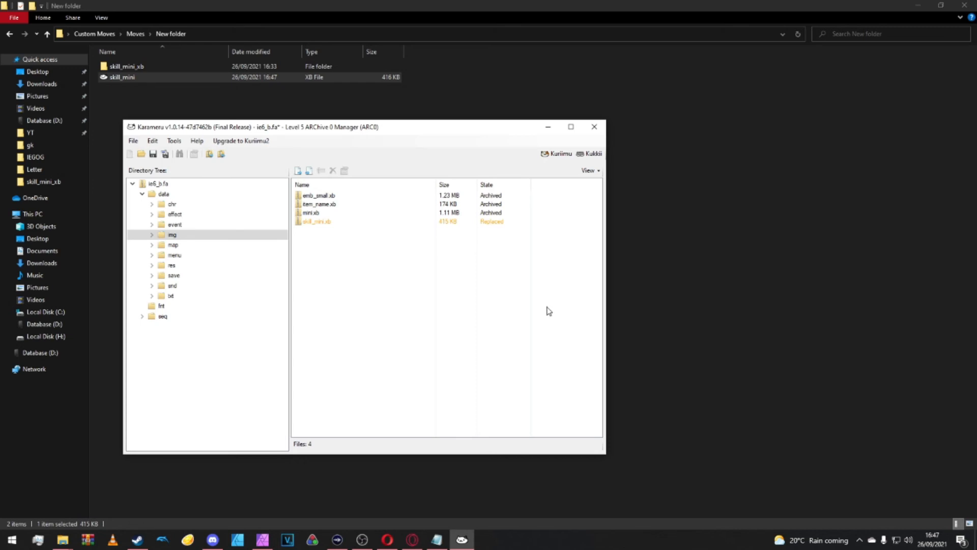
- Switch to the game in Citra, view Fei's special moves in the Friends list, and open Moves under Moves & Auras
{"action": "left_click", "coordinate": [625, 193]}
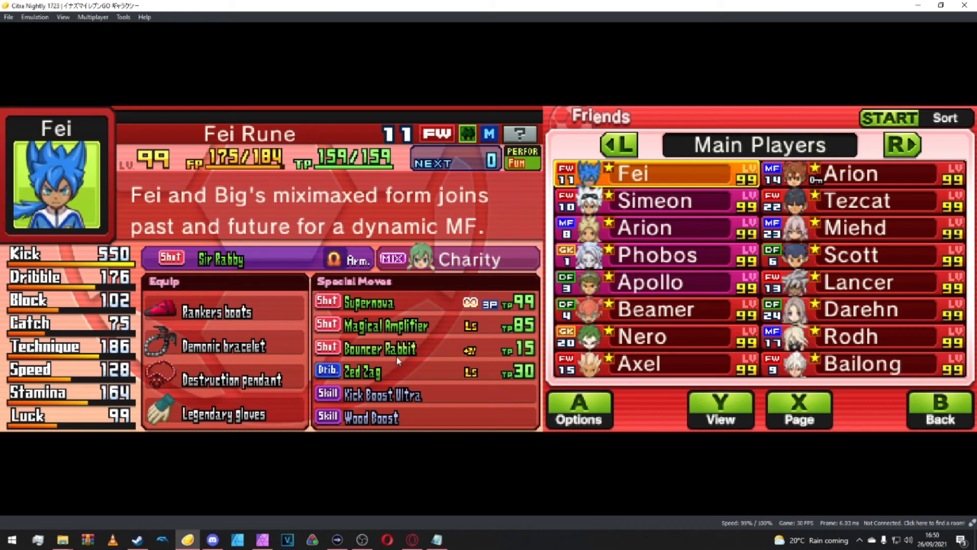
{"action": "left_click", "coordinate": [944, 420]}
{"action": "left_click", "coordinate": [840, 224]}
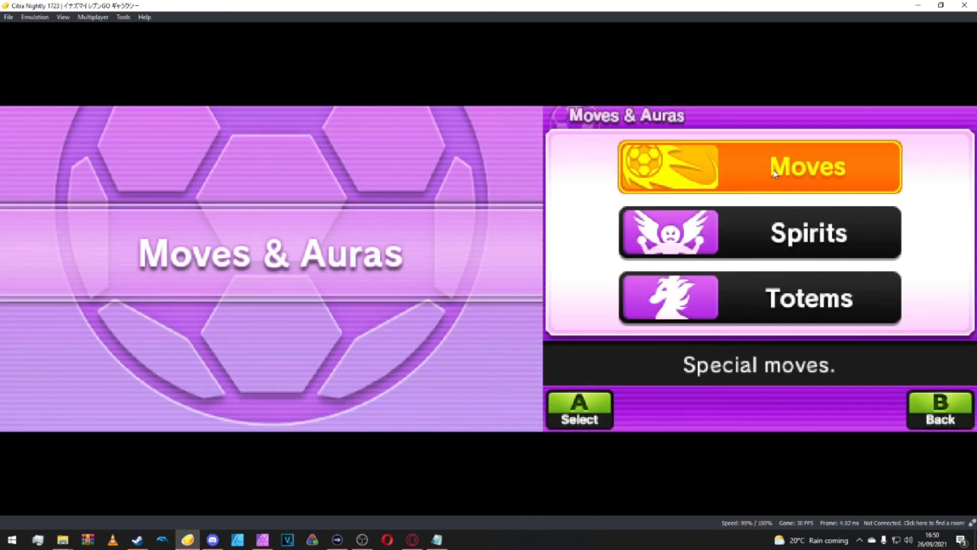
{"action": "left_click", "coordinate": [777, 174]}
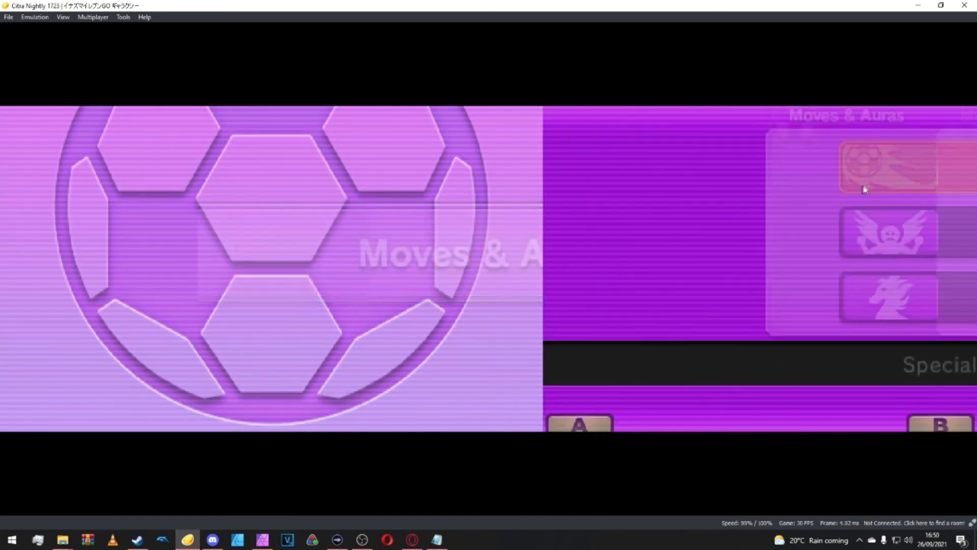